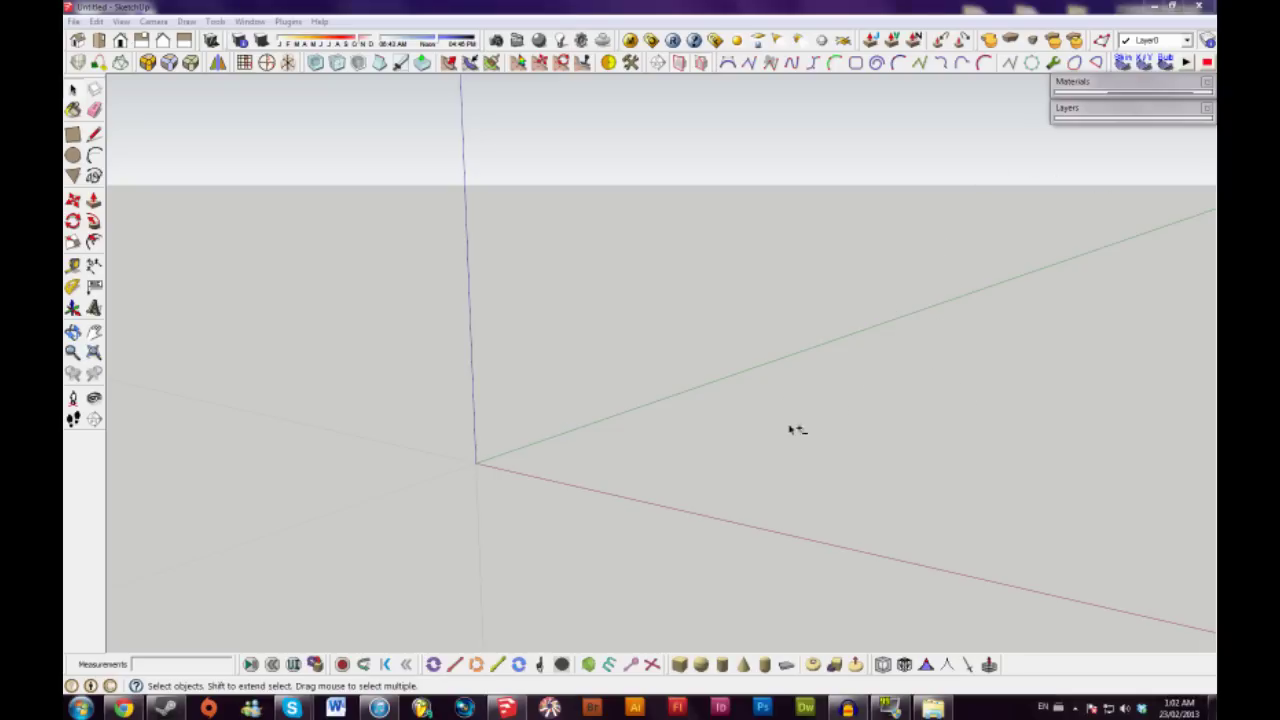
# Draw a four-point cubic Bezier curve winding across the red and green axes near the origin
pyautogui.moveTo(790, 429); pyautogui.dragTo(538, 392, button='middle')
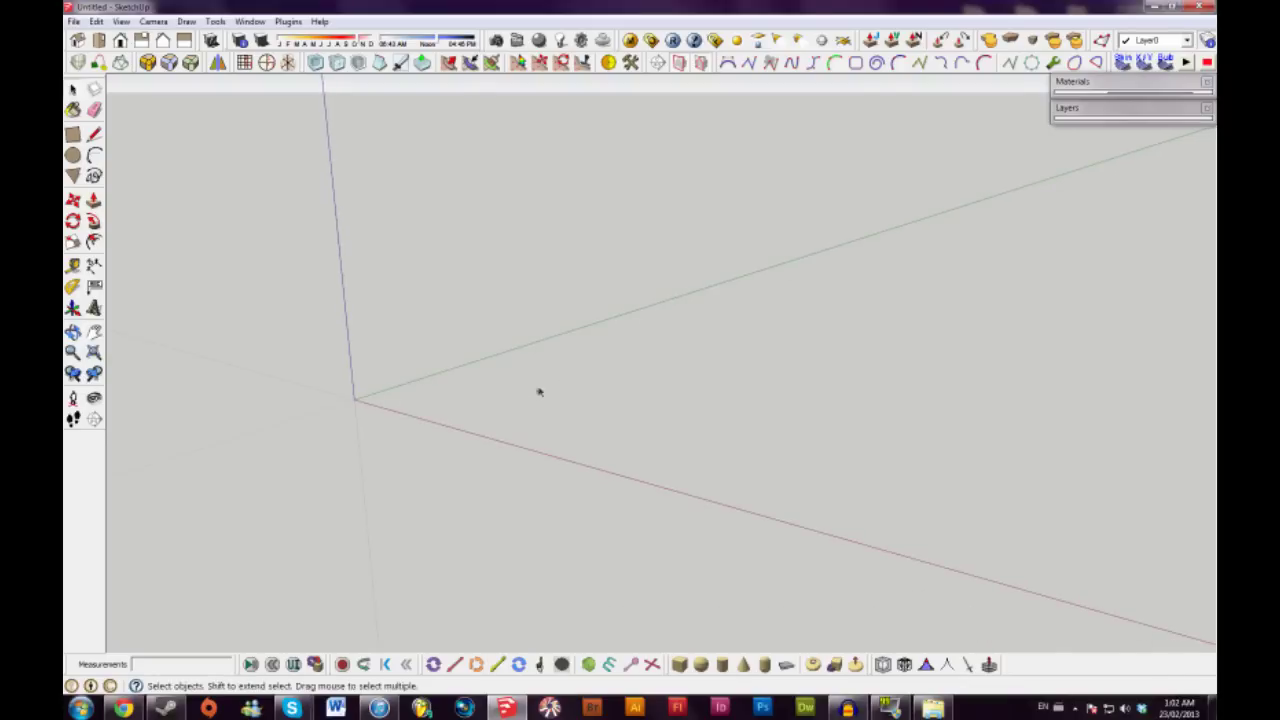
pyautogui.click(916, 64)
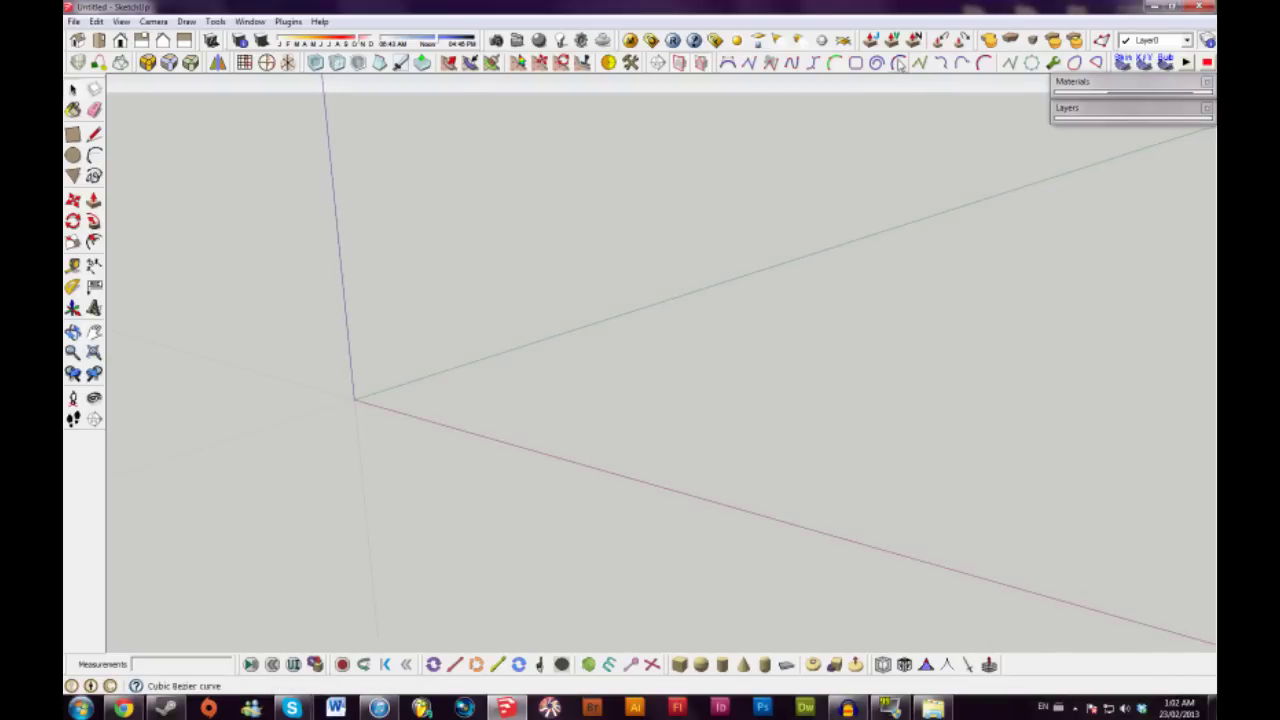
pyautogui.moveTo(451, 420); pyautogui.dragTo(381, 470, button='middle')
pyautogui.scroll(2, 381, 467)
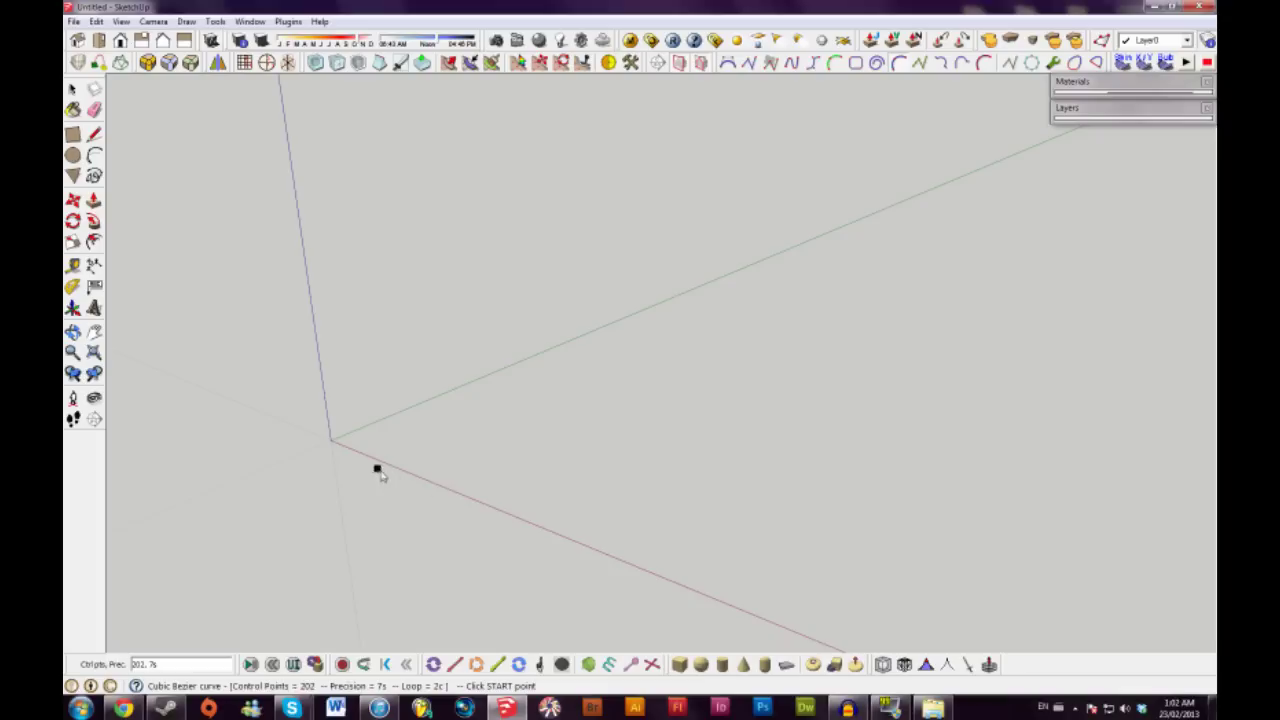
pyautogui.click(416, 513)
pyautogui.click(455, 438)
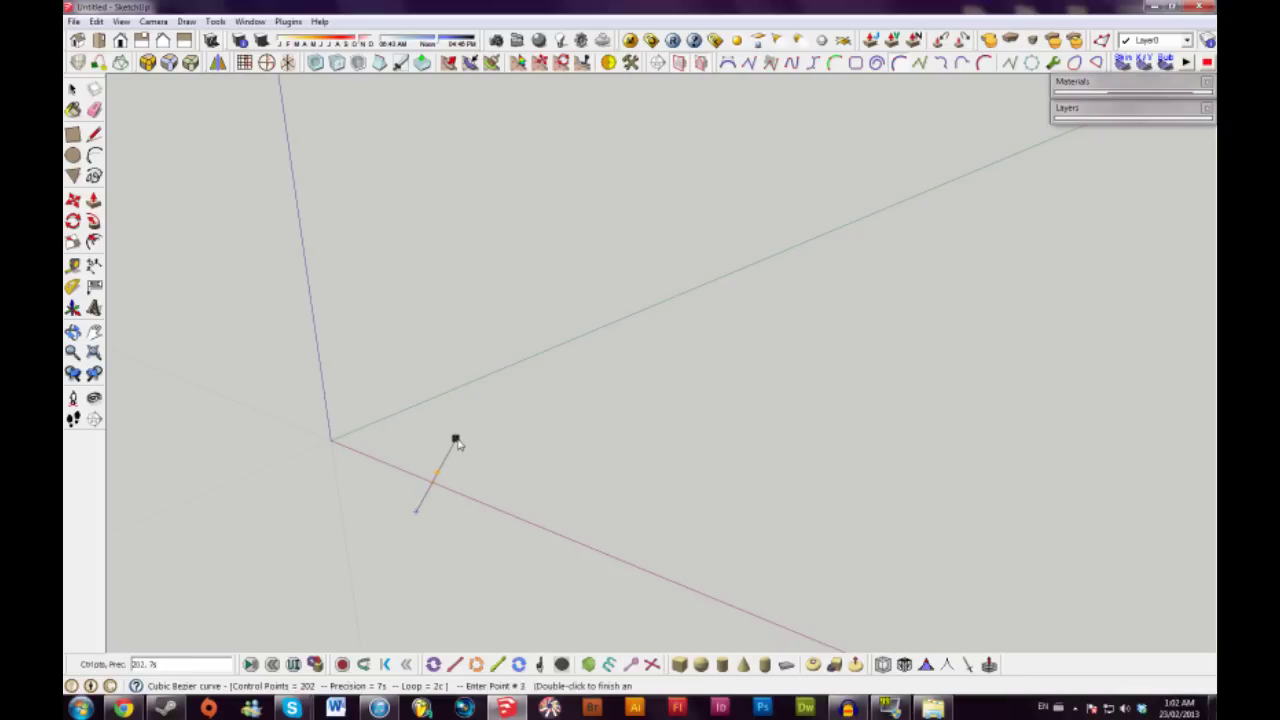
pyautogui.click(430, 372)
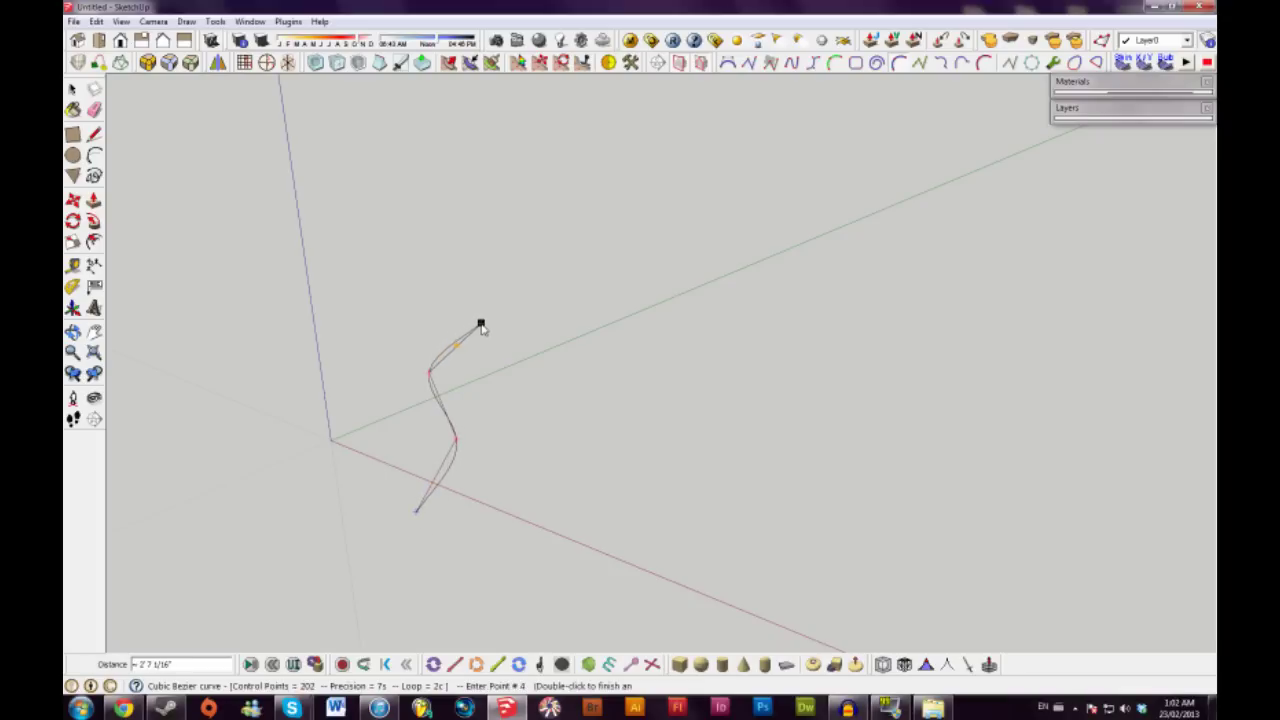
pyautogui.doubleClick(479, 324)
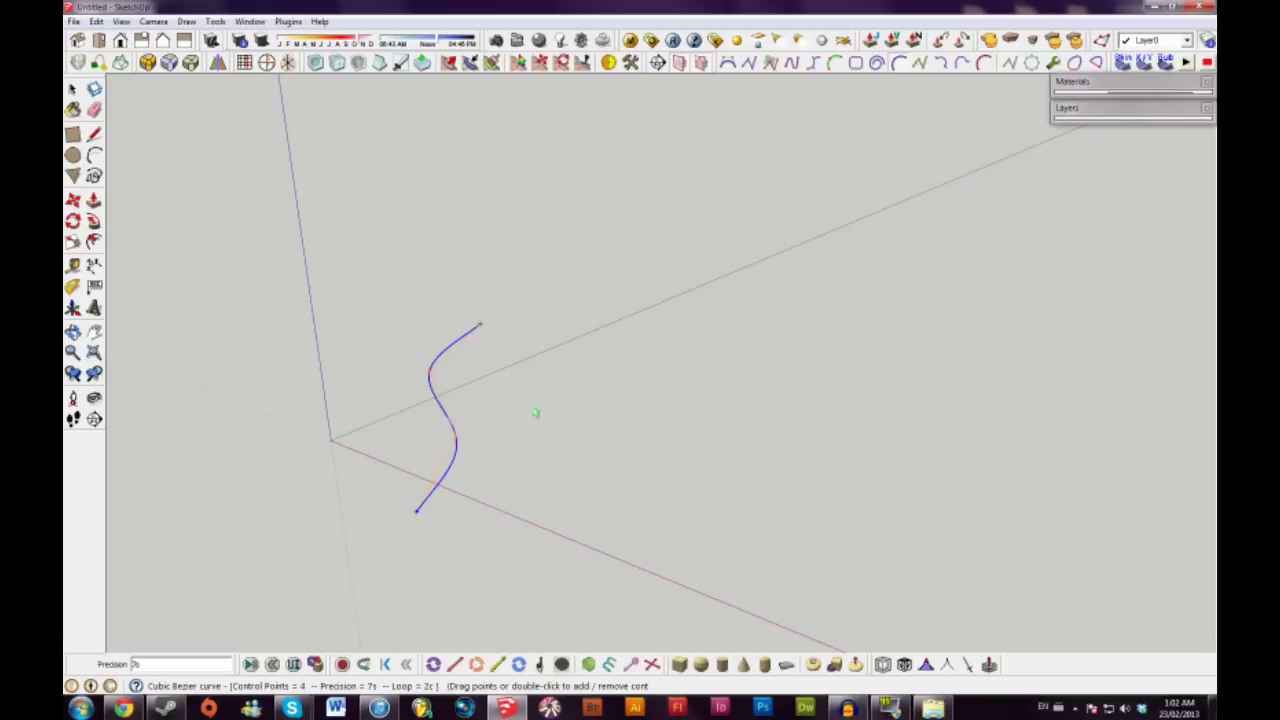
# Draw a longer wavy F-Spline with six points beside the Bezier curve, ending near the green axis
pyautogui.click(984, 63)
pyautogui.click(499, 597)
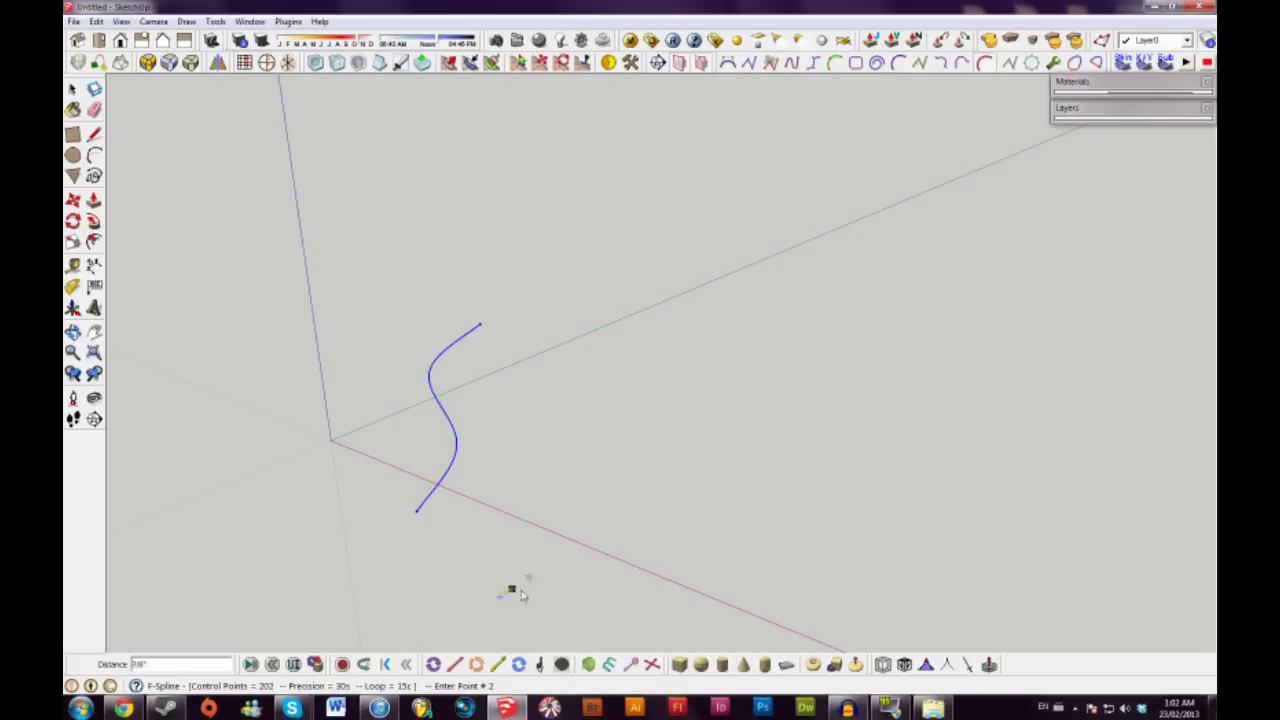
pyautogui.click(587, 540)
pyautogui.click(567, 477)
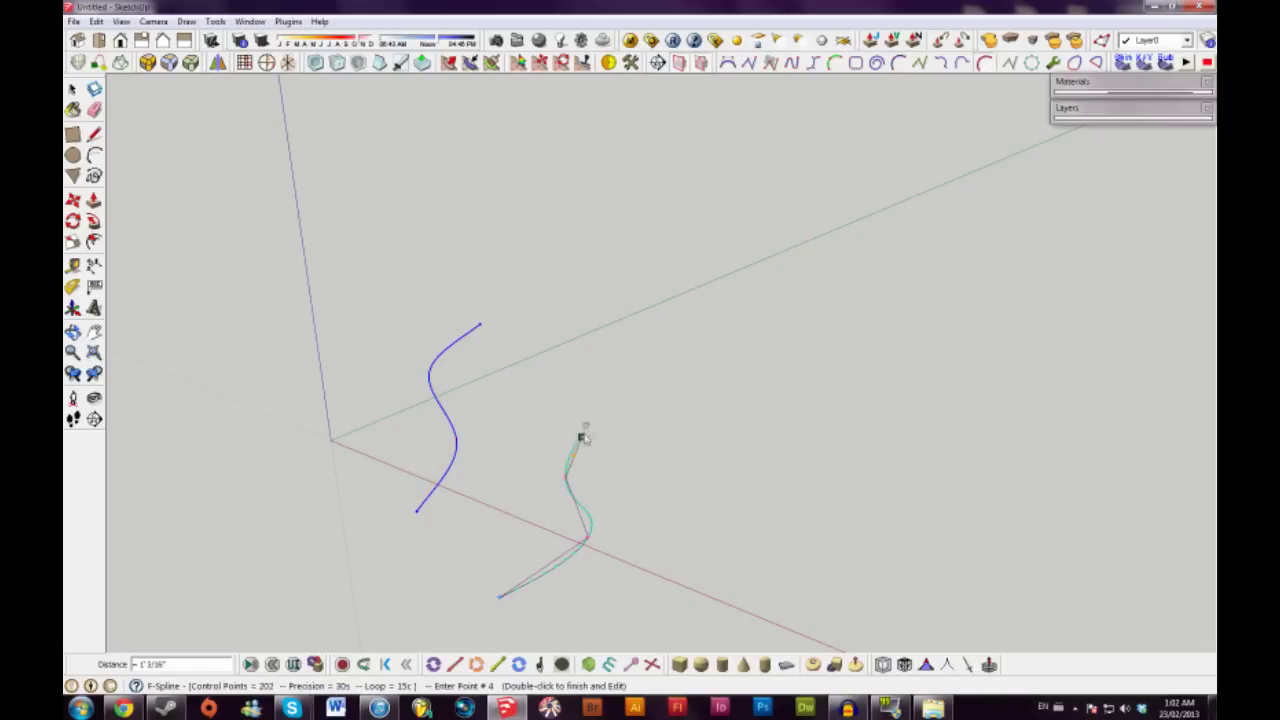
pyautogui.click(615, 421)
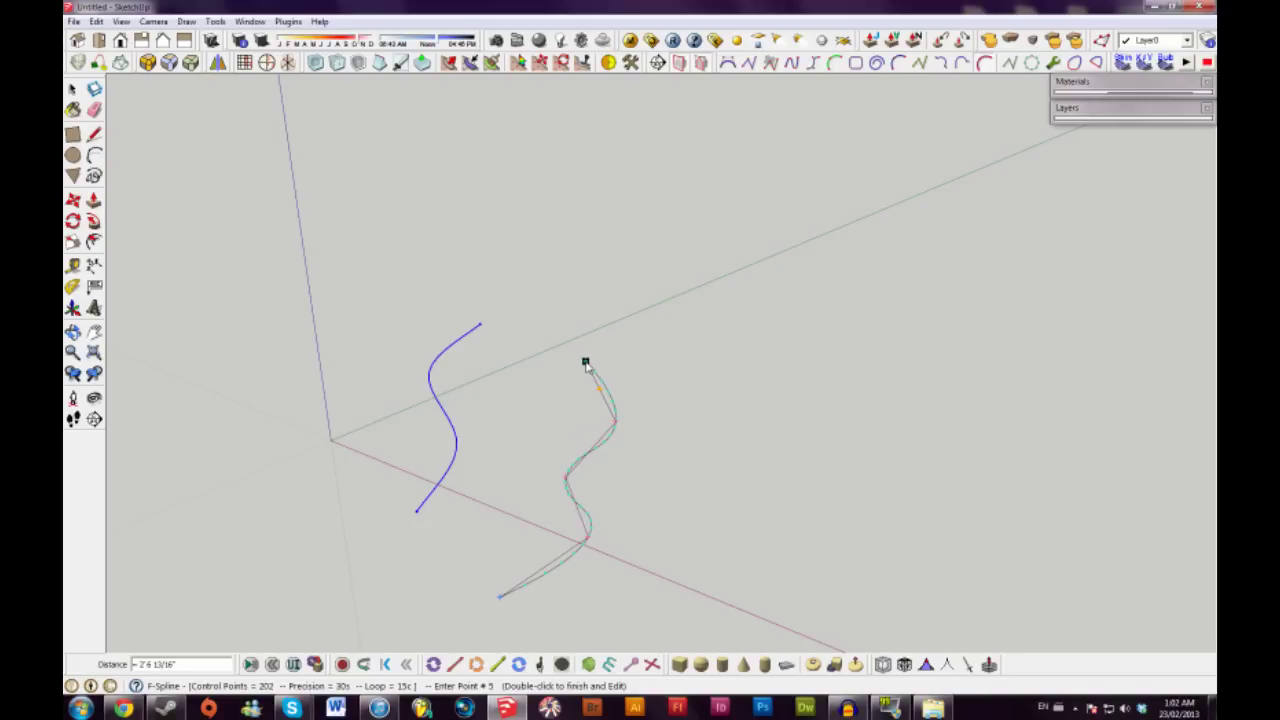
pyautogui.doubleClick(647, 308)
pyautogui.press('space')
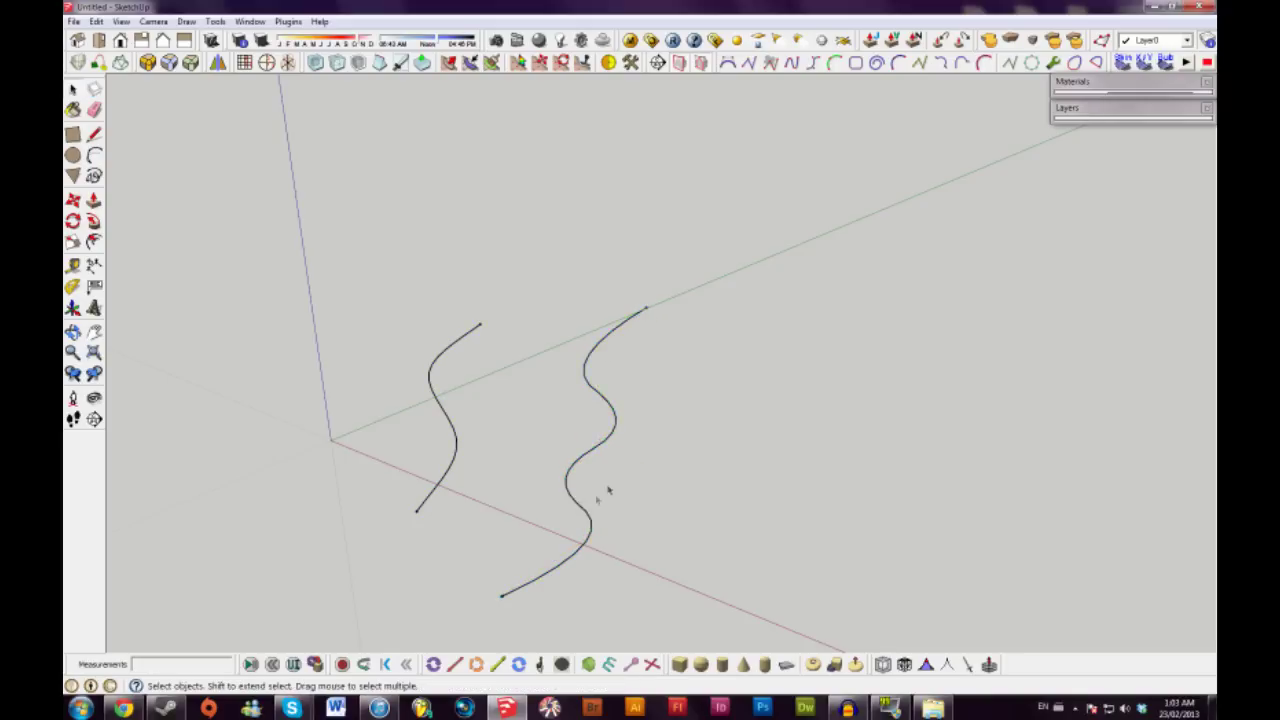
# Rotate the F-Spline 90 degrees about the green axis so that its waves stand upright
pyautogui.moveTo(600, 491); pyautogui.dragTo(561, 418, button='middle')
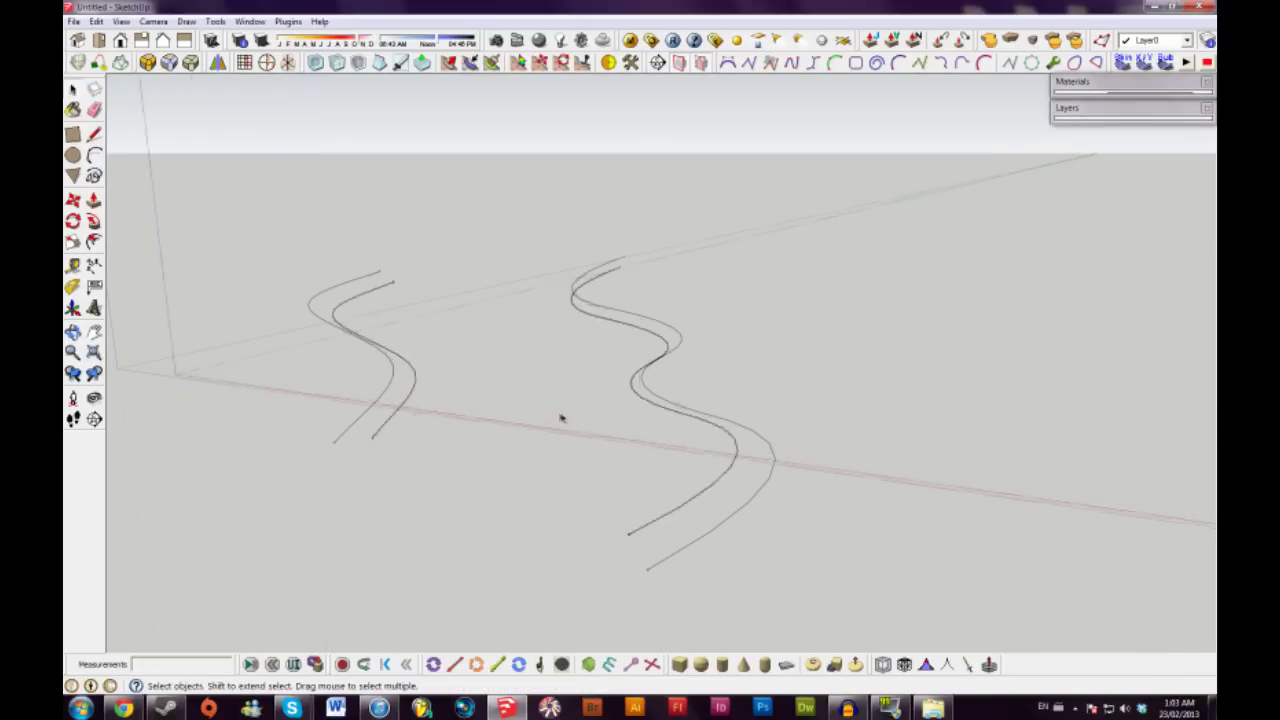
pyautogui.click(677, 406)
pyautogui.press('q')
pyautogui.moveTo(709, 443); pyautogui.dragTo(659, 386, button='middle')
pyautogui.click(657, 388)
pyautogui.click(660, 264)
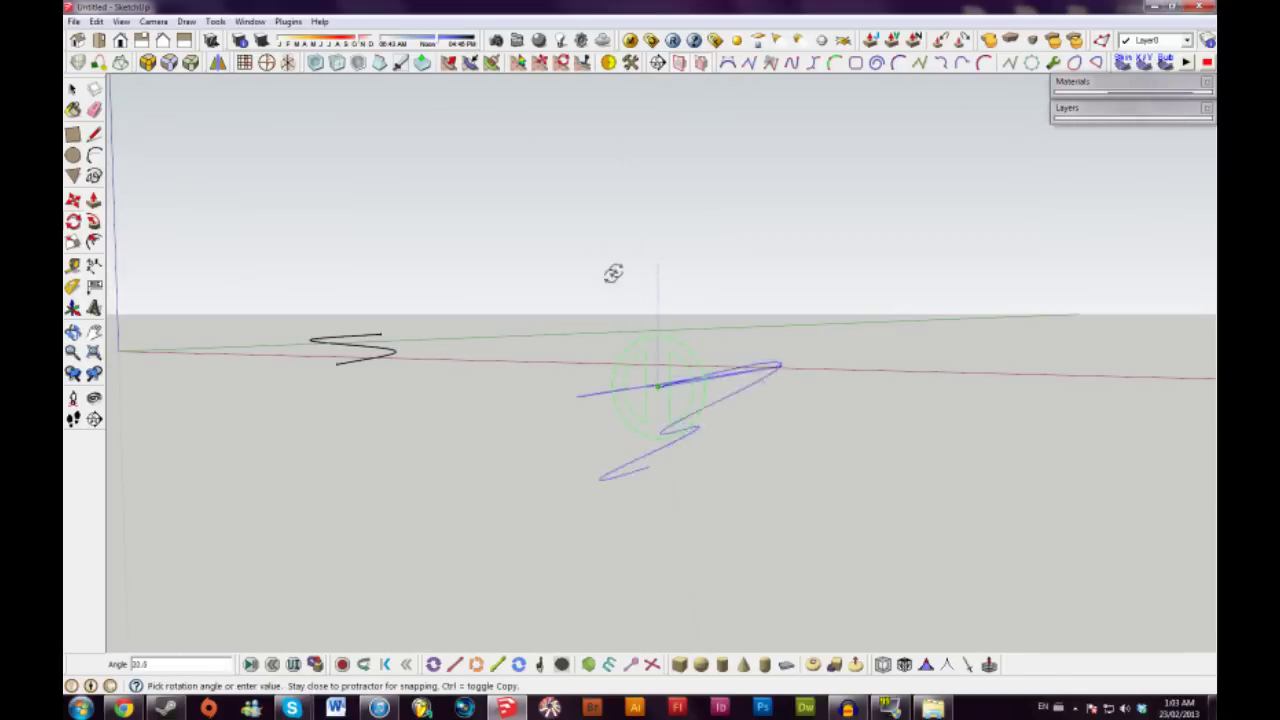
pyautogui.click(572, 396)
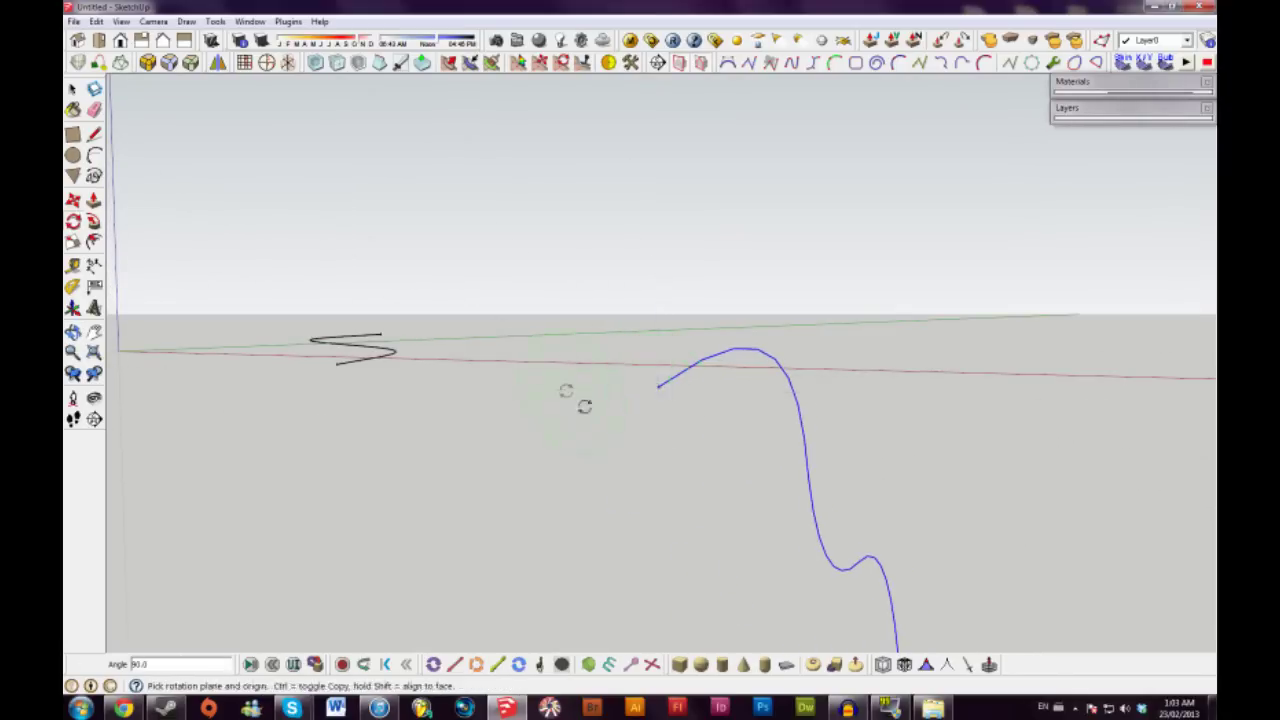
# Rotate the upright spline about the red axis, pivoting on a point near its middle
pyautogui.moveTo(583, 403); pyautogui.dragTo(780, 380, button='middle')
pyautogui.moveTo(678, 307); pyautogui.dragTo(573, 376, button='middle')
pyautogui.click(577, 379)
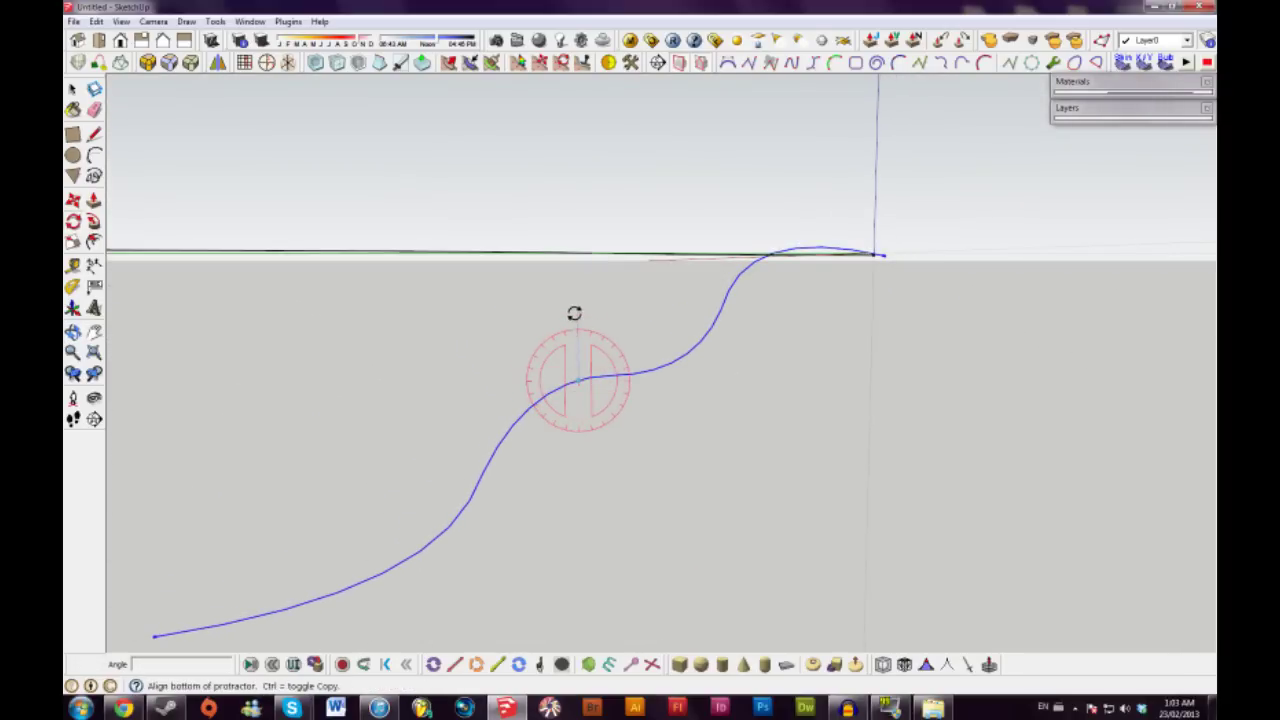
pyautogui.click(574, 311)
# Move the wavy spline upward by its near endpoint so it sits above the ground, and clear the selection
pyautogui.moveTo(619, 317); pyautogui.dragTo(643, 479, button='middle')
pyautogui.press('m')
pyautogui.click(642, 483)
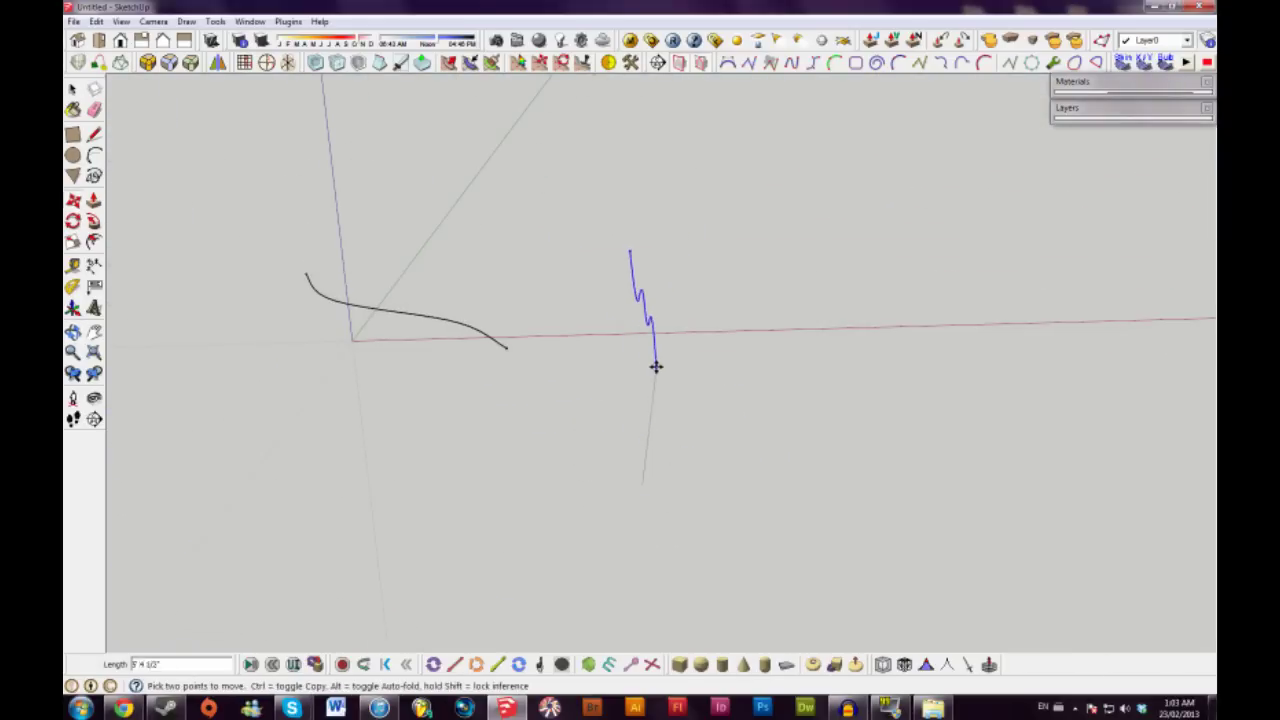
pyautogui.click(640, 300)
pyautogui.moveTo(640, 300); pyautogui.dragTo(823, 283, button='middle')
pyautogui.moveTo(583, 318); pyautogui.dragTo(757, 345, button='middle')
pyautogui.press('space')
pyautogui.click(702, 404)
# Draw a straight line joining the ends of the two curves that lie nearest the red axis
pyautogui.press('l')
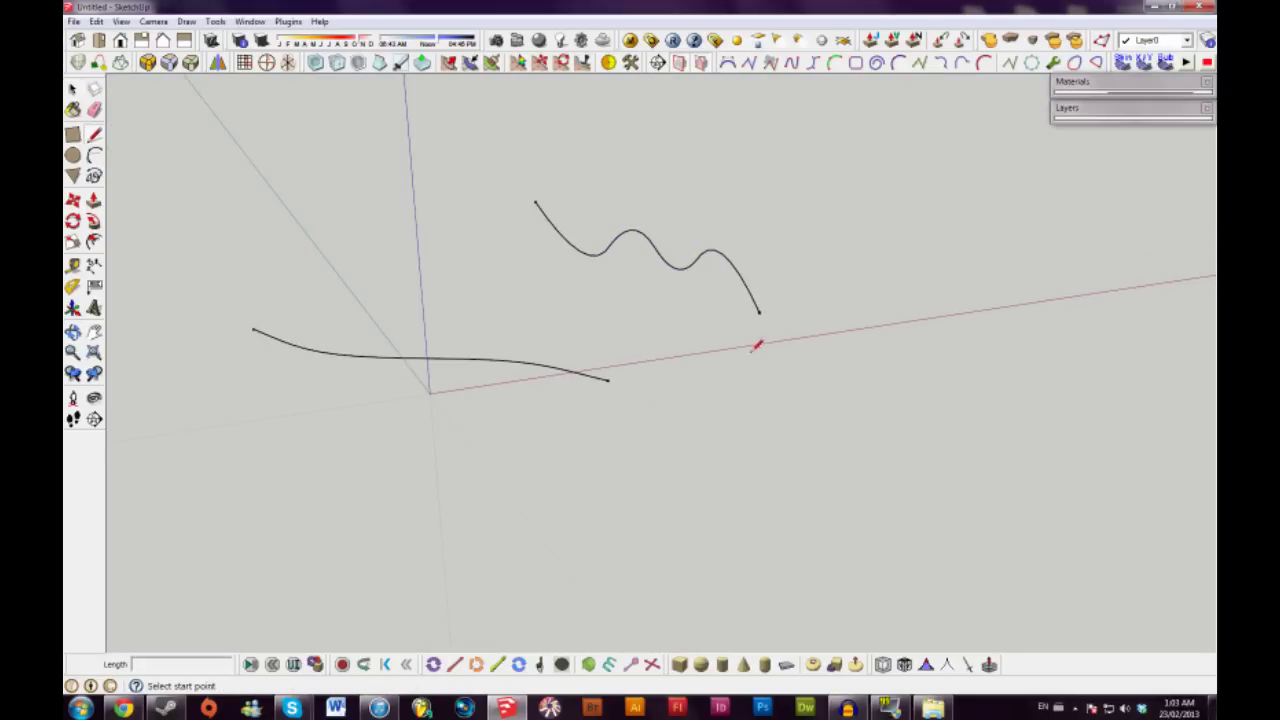
pyautogui.click(759, 313)
pyautogui.click(608, 380)
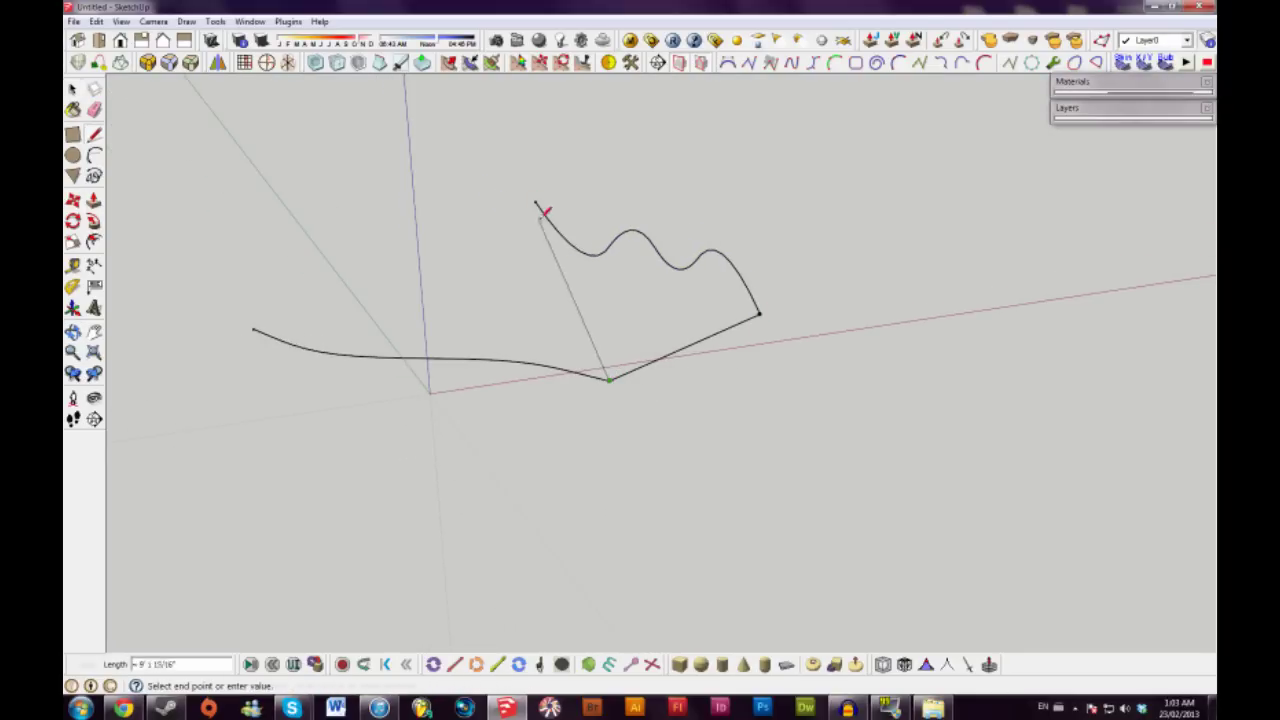
pyautogui.press('Escape')
# Draw a straight line between the two remaining open curve ends to close the four-sided outline
pyautogui.click(534, 202)
pyautogui.click(253, 329)
pyautogui.press('space')
pyautogui.moveTo(257, 329); pyautogui.dragTo(371, 400, button='middle')
pyautogui.press('l')
pyautogui.click(368, 409)
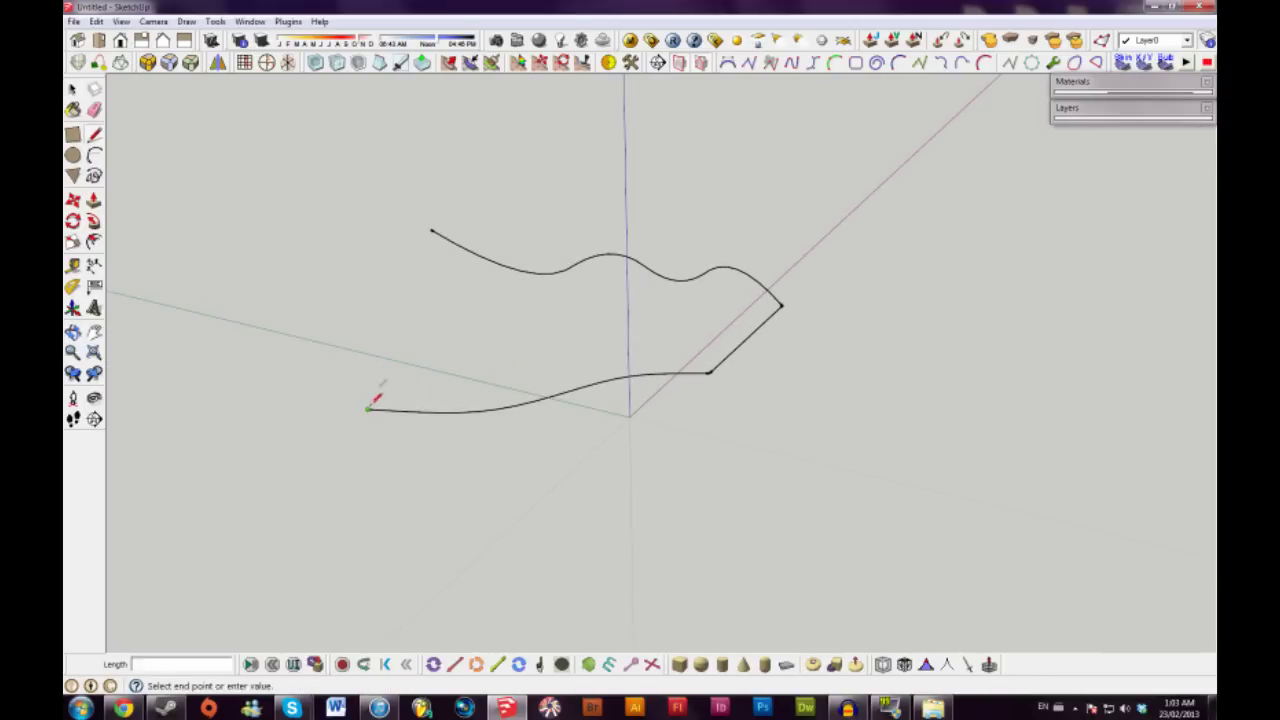
pyautogui.click(430, 230)
pyautogui.press('space')
# Examine the closed four-sided outline of curves and straight lines from several angles
pyautogui.moveTo(506, 323); pyautogui.dragTo(747, 389, button='middle')
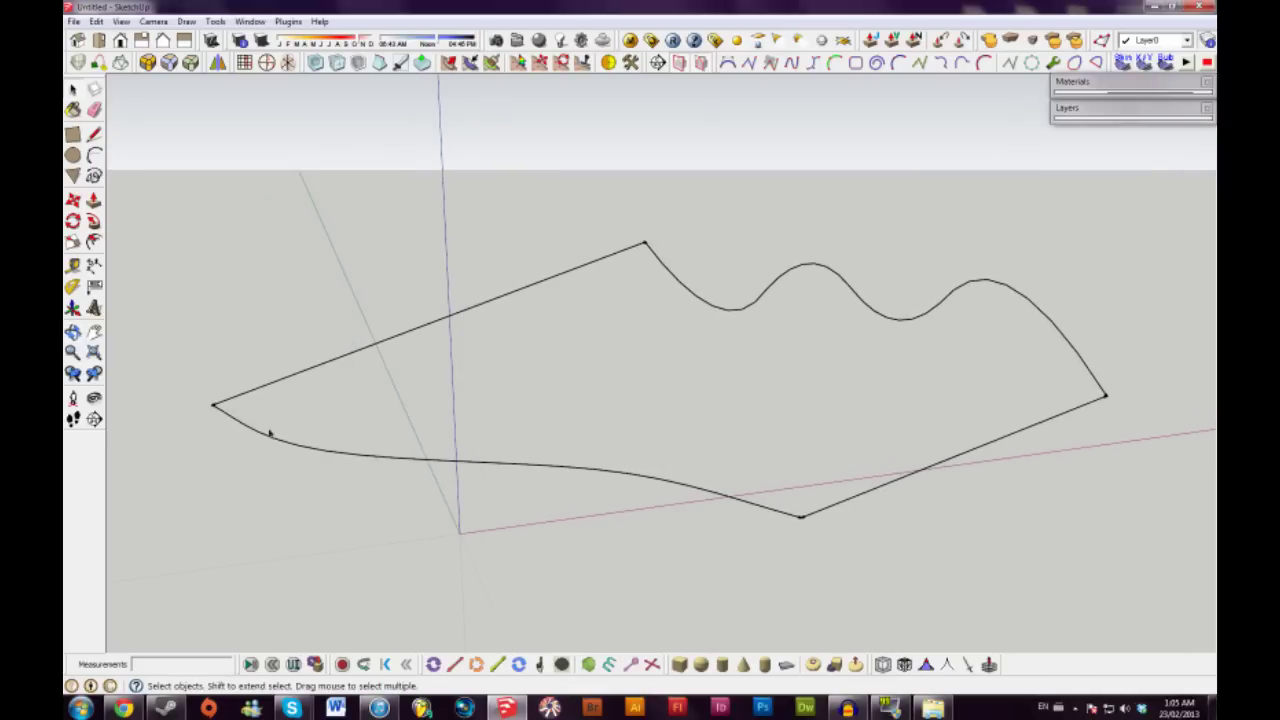
pyautogui.moveTo(1025, 405); pyautogui.dragTo(697, 447, button='middle')
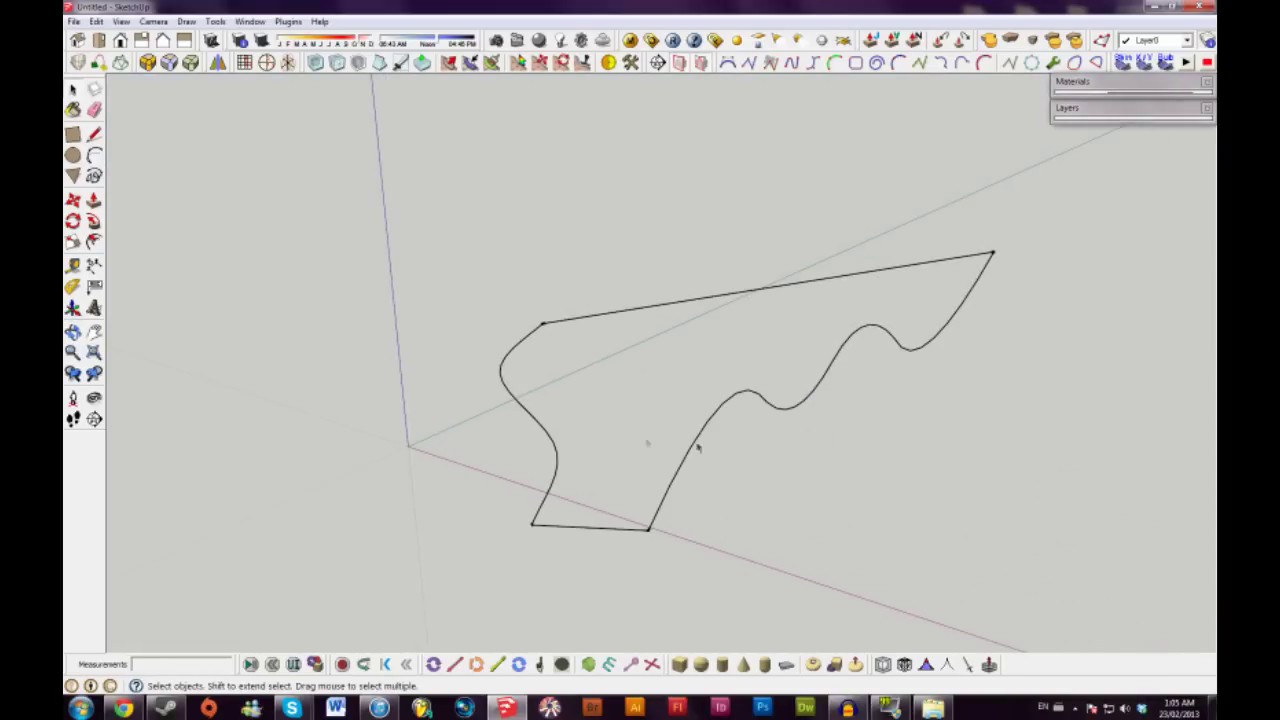
pyautogui.moveTo(920, 298); pyautogui.dragTo(512, 557, button='middle')
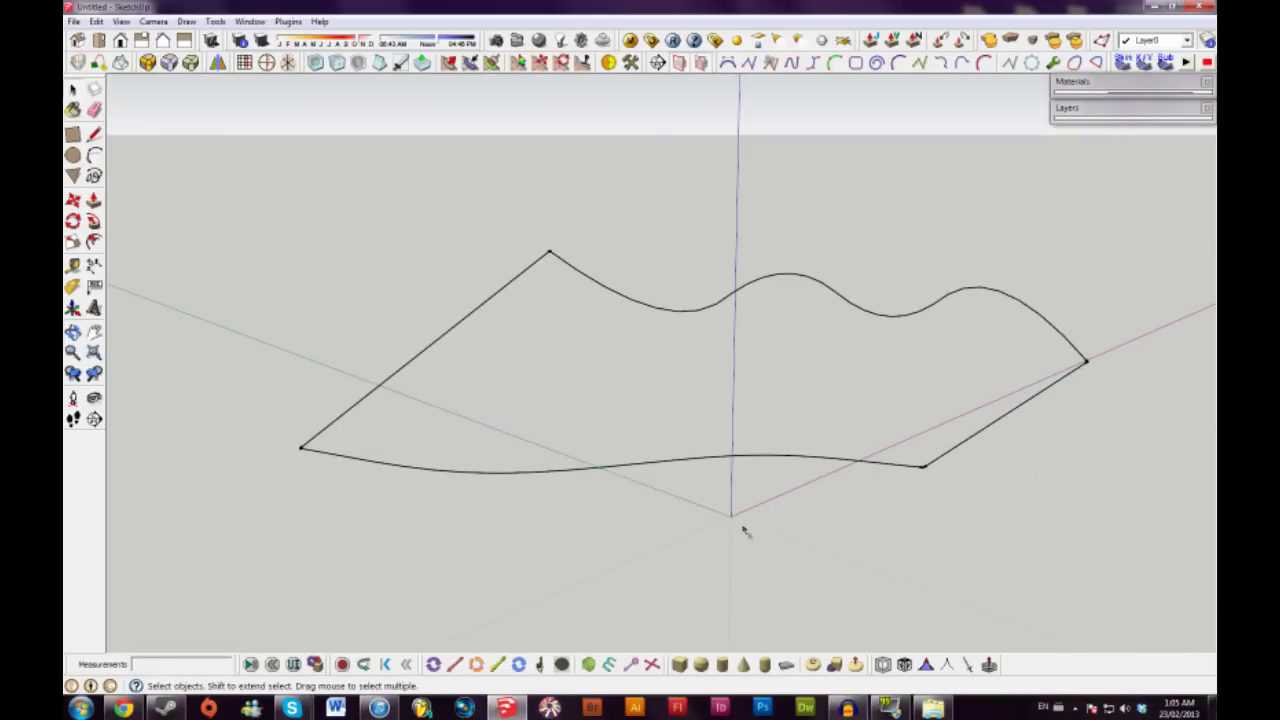
pyautogui.moveTo(862, 442); pyautogui.dragTo(660, 517, button='middle')
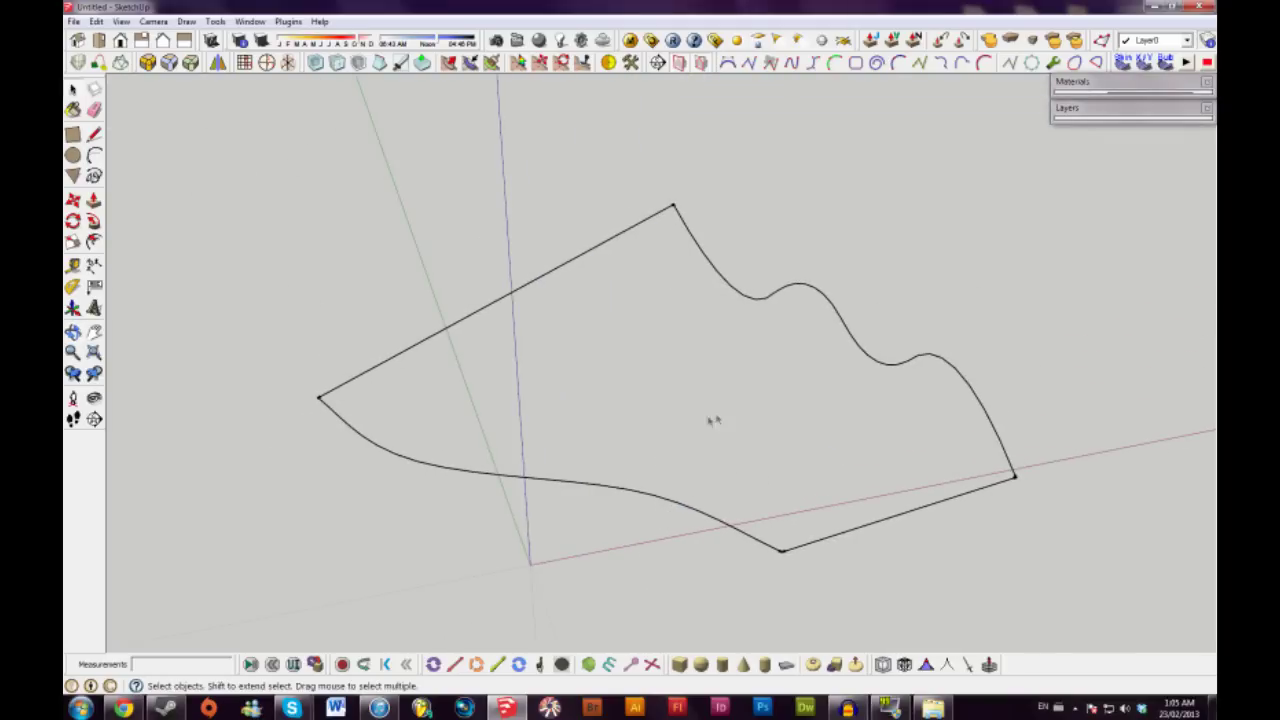
pyautogui.moveTo(767, 440)
pyautogui.mouseDown(button='middle')
pyautogui.moveTo(803, 443)
pyautogui.moveTo(808, 426)
pyautogui.moveTo(772, 428)
pyautogui.mouseUp(button='middle')
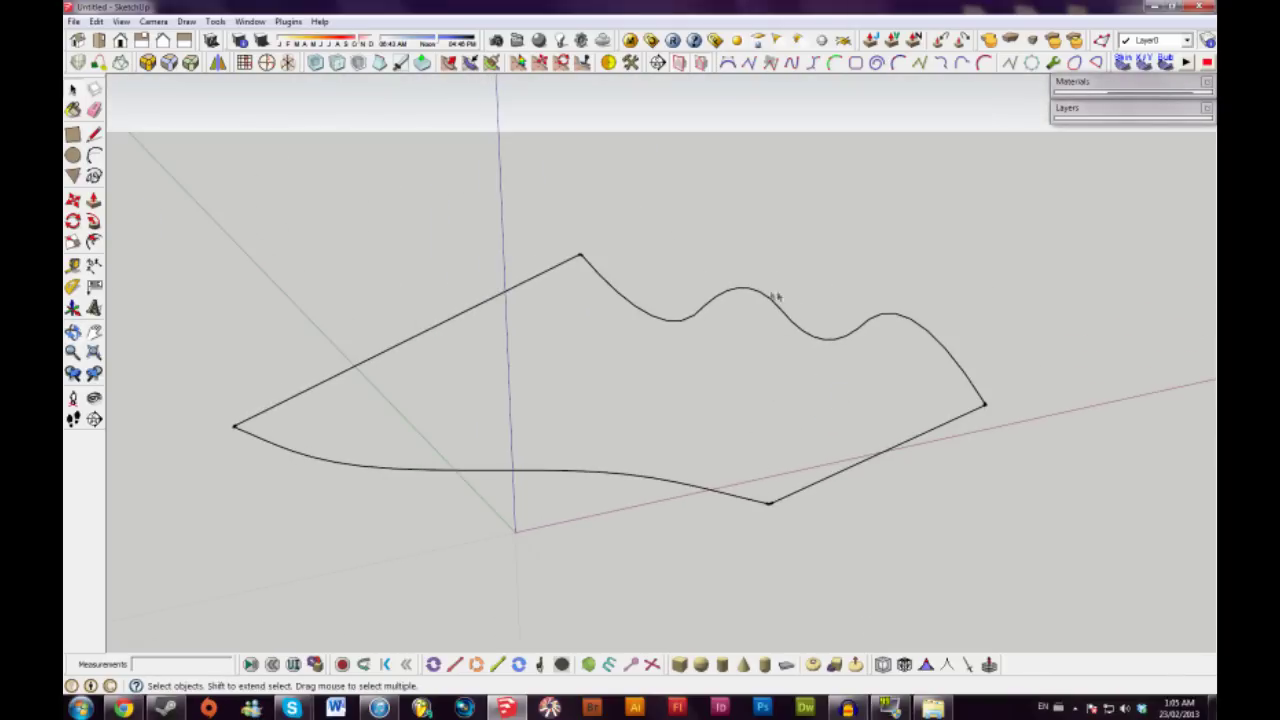
pyautogui.moveTo(654, 394); pyautogui.dragTo(429, 366, button='middle')
pyautogui.moveTo(680, 369); pyautogui.dragTo(812, 393, button='middle')
# Try to fill part of the outline by hand with triangles fanning from one point on the lower curve to successive points on the wavy curve
pyautogui.press('l')
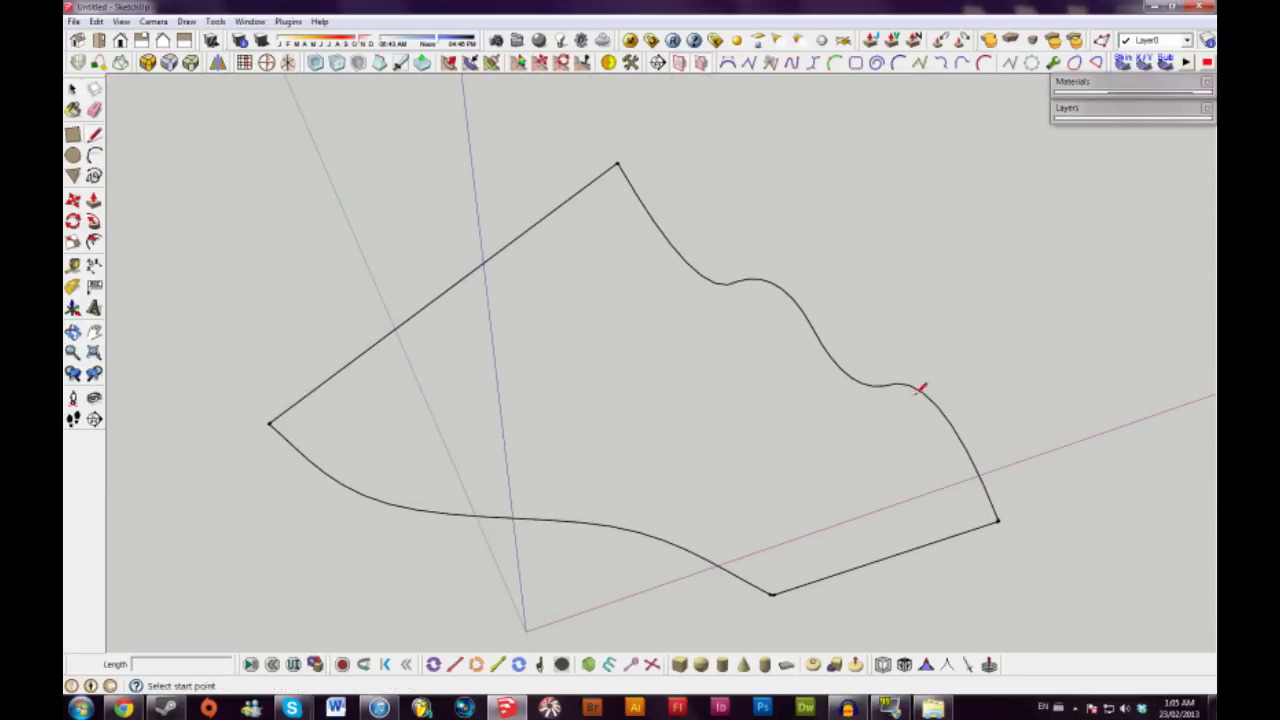
pyautogui.click(908, 386)
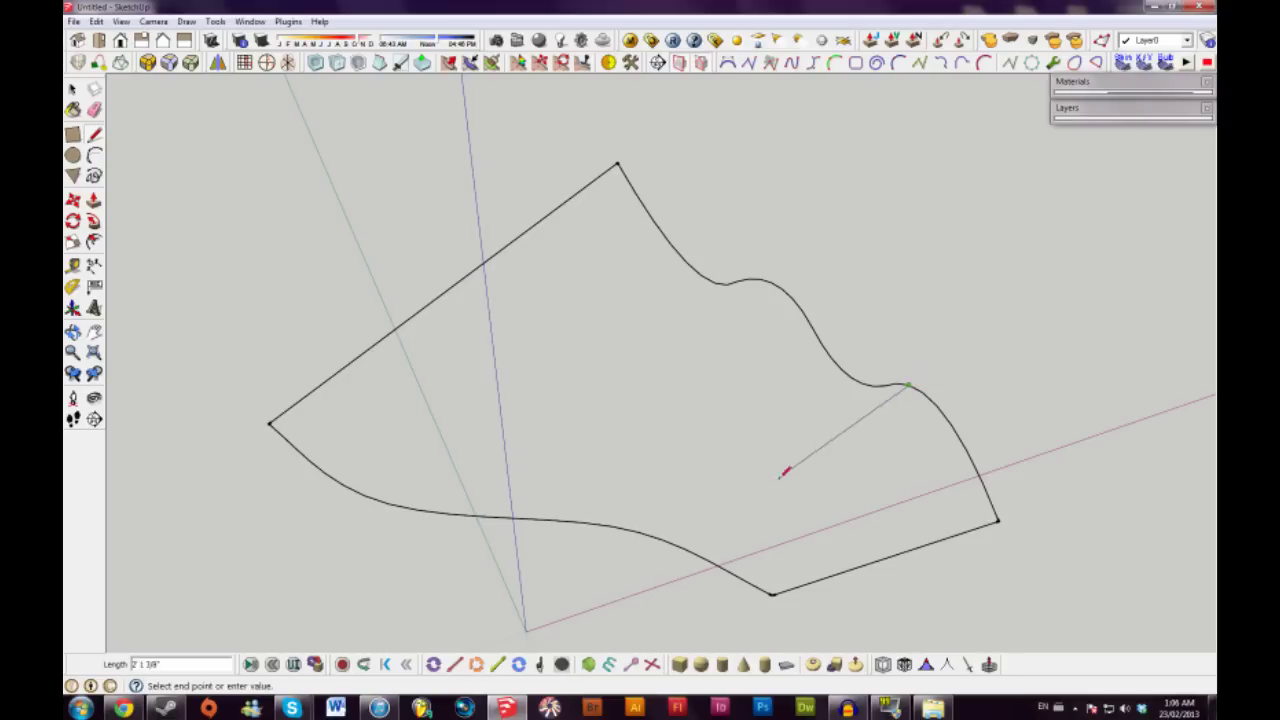
pyautogui.click(707, 558)
pyautogui.click(922, 392)
pyautogui.click(936, 404)
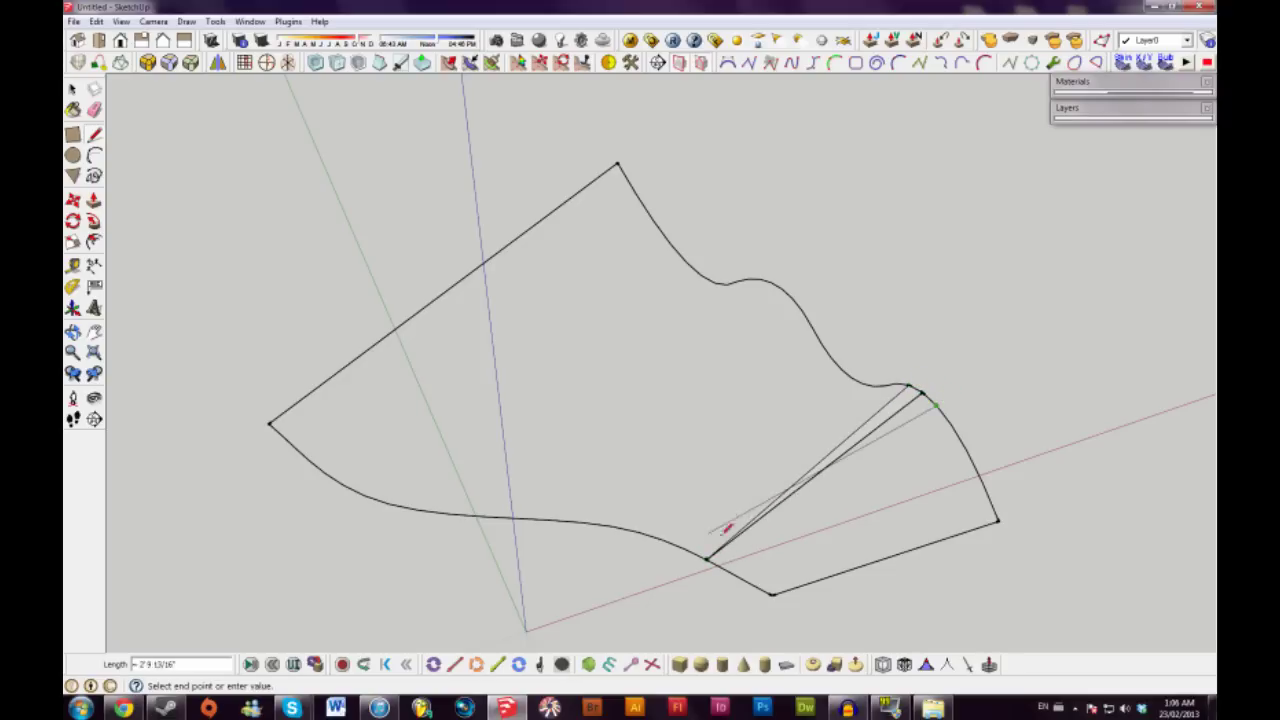
pyautogui.click(710, 556)
pyautogui.click(950, 425)
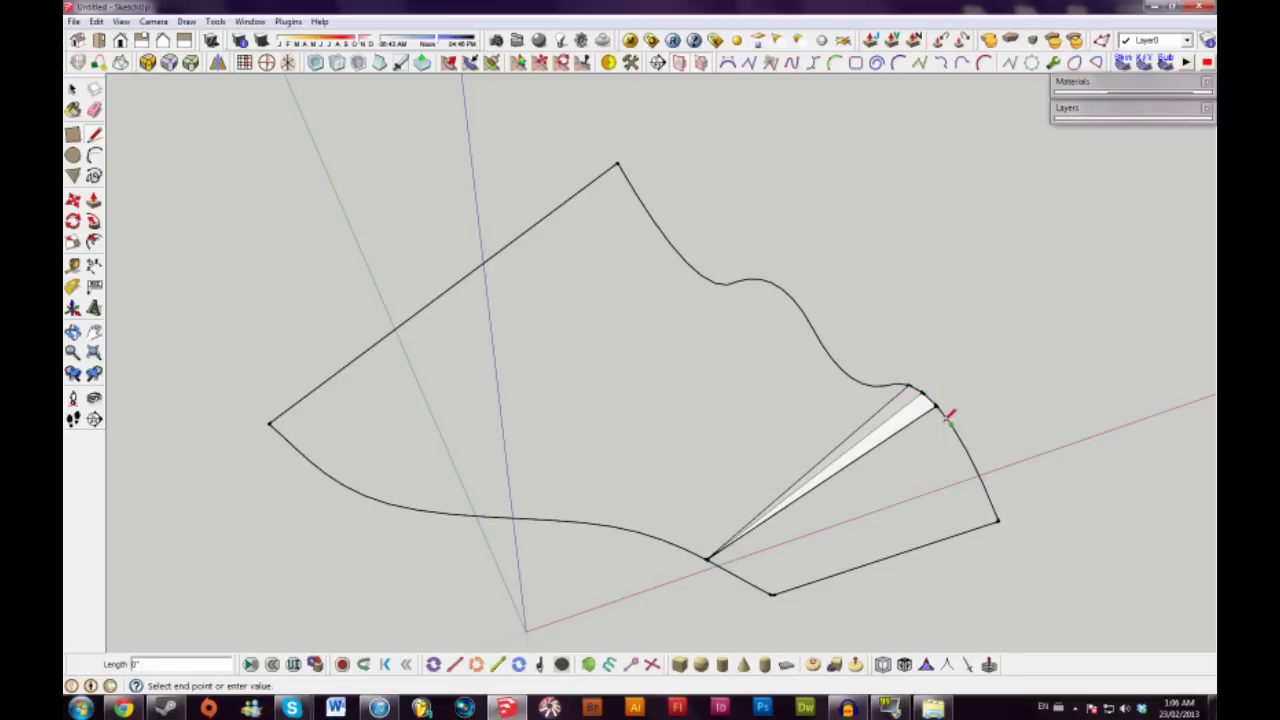
pyautogui.click(710, 556)
pyautogui.moveTo(716, 556); pyautogui.dragTo(971, 489, button='middle')
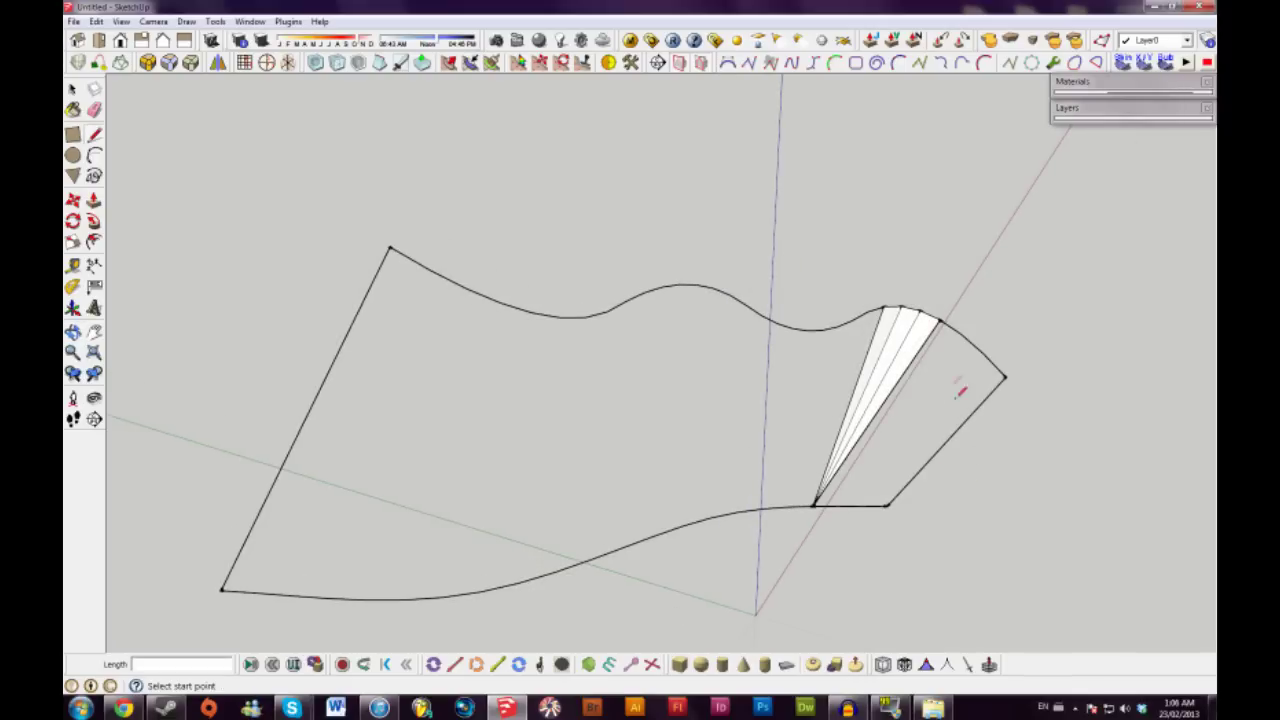
# Undo the hand-drawn triangles and their lines inside the outline
pyautogui.hotkey('ctrl', 'z')
pyautogui.hotkey('ctrl', 'z')
pyautogui.hotkey('ctrl', 'z')
pyautogui.hotkey('ctrl', 'z')
pyautogui.press('space')
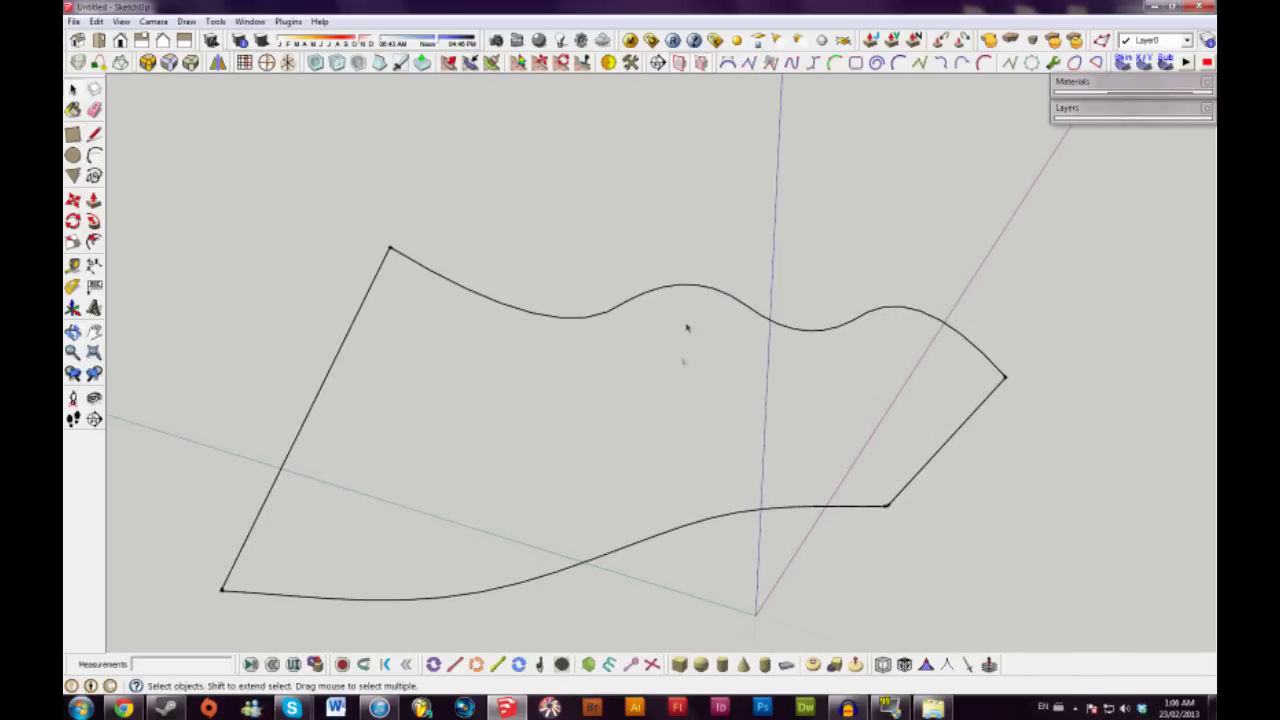
# Select the entire closed outline of two curves and two lines and start generating a soap skin from it
pyautogui.moveTo(686, 327); pyautogui.dragTo(655, 276, button='middle')
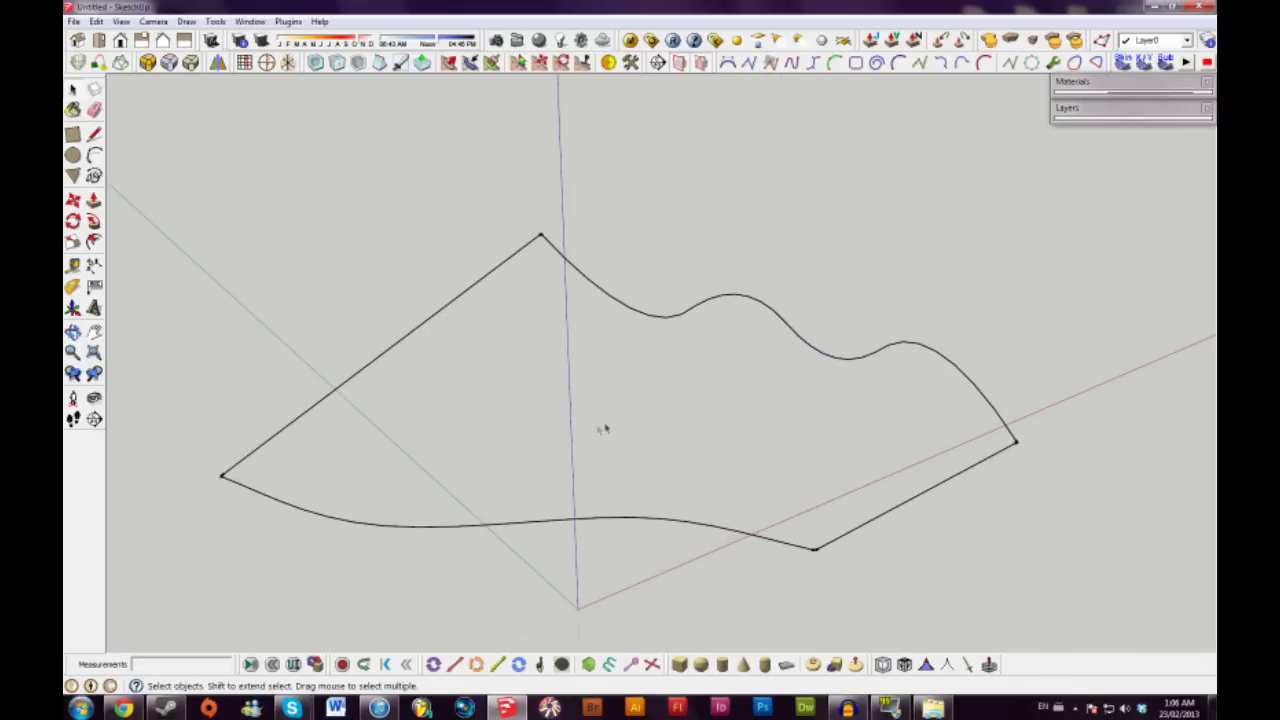
pyautogui.moveTo(603, 428); pyautogui.dragTo(913, 508, button='middle')
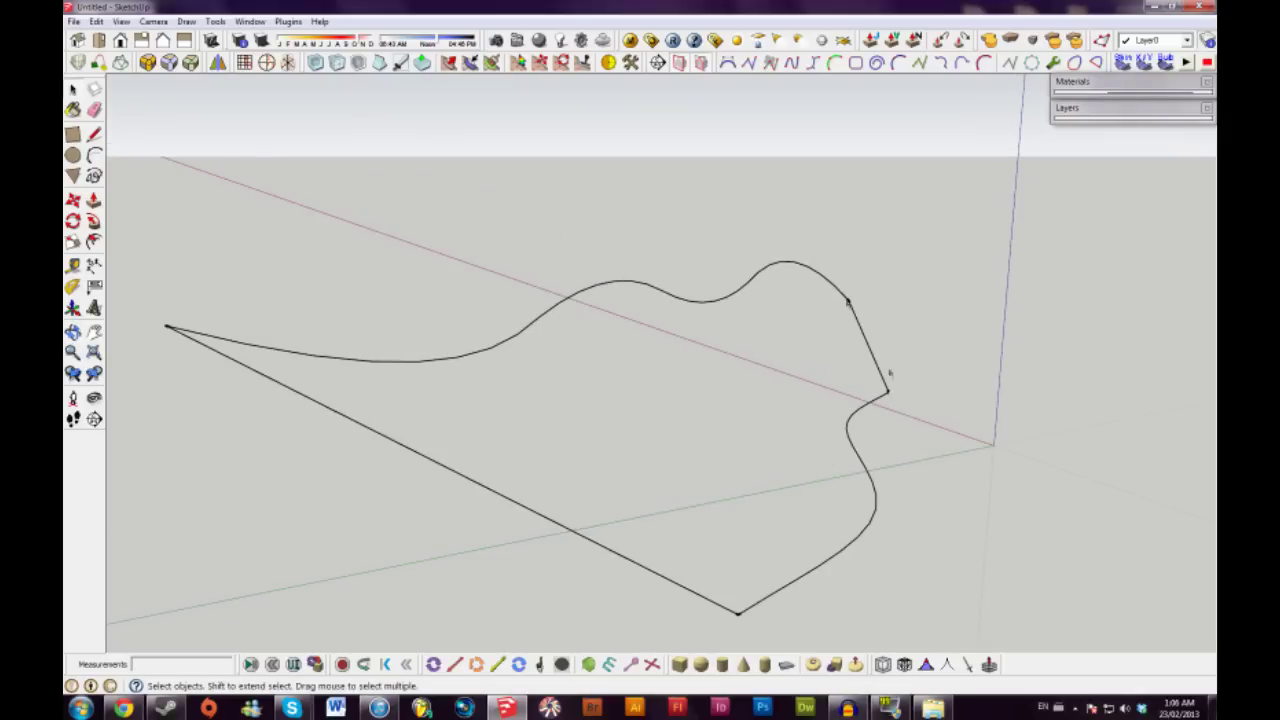
pyautogui.moveTo(889, 373)
pyautogui.mouseDown(button='middle')
pyautogui.moveTo(843, 449)
pyautogui.moveTo(631, 480)
pyautogui.moveTo(643, 477)
pyautogui.moveTo(426, 418)
pyautogui.moveTo(717, 369)
pyautogui.mouseUp(button='middle')
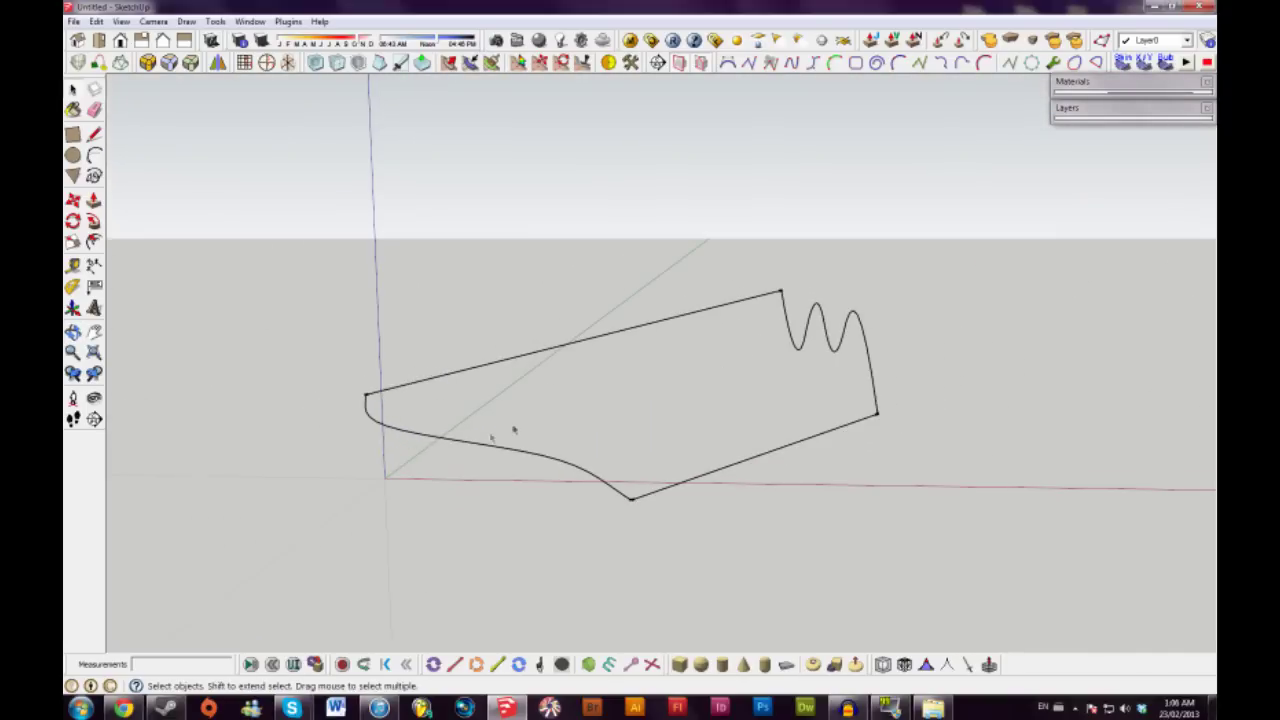
pyautogui.moveTo(822, 316)
pyautogui.mouseDown(button='middle')
pyautogui.moveTo(643, 463)
pyautogui.moveTo(1091, 491)
pyautogui.moveTo(777, 449)
pyautogui.moveTo(900, 297)
pyautogui.mouseUp(button='middle')
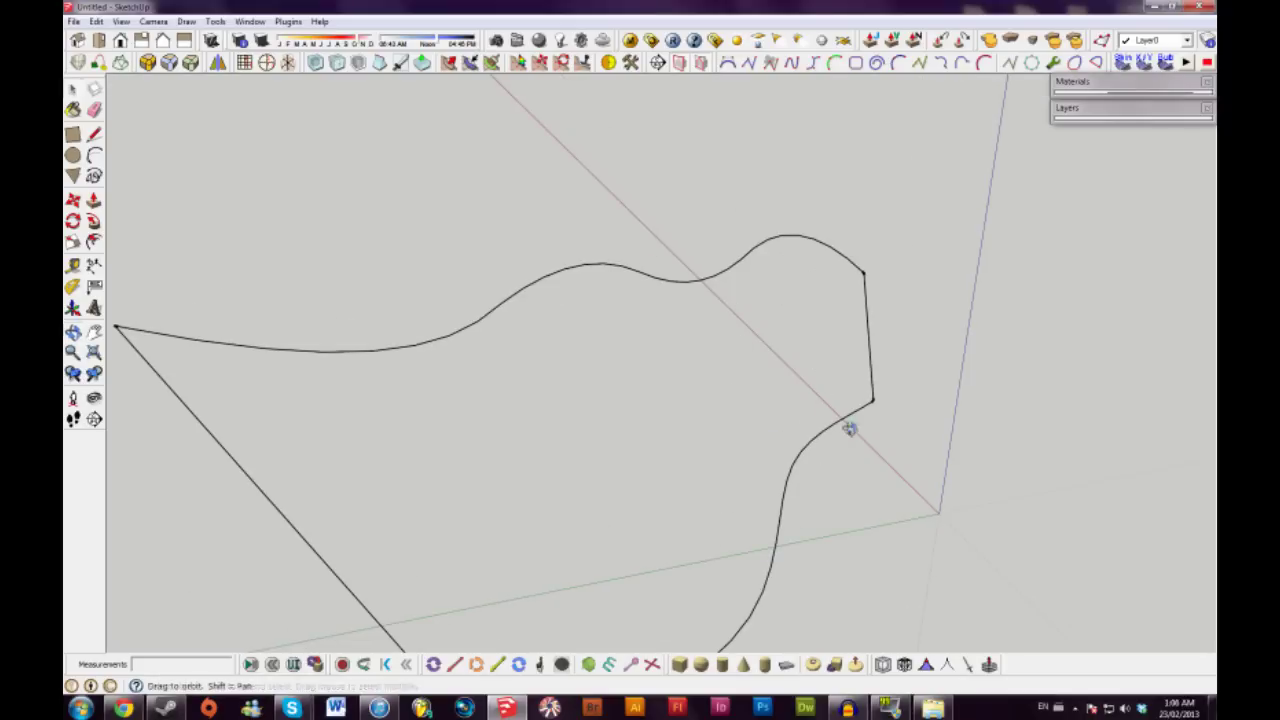
pyautogui.moveTo(849, 429)
pyautogui.mouseDown(button='middle')
pyautogui.moveTo(763, 486)
pyautogui.moveTo(792, 431)
pyautogui.moveTo(771, 460)
pyautogui.moveTo(780, 451)
pyautogui.moveTo(447, 412)
pyautogui.moveTo(529, 460)
pyautogui.moveTo(661, 489)
pyautogui.mouseUp(button='middle')
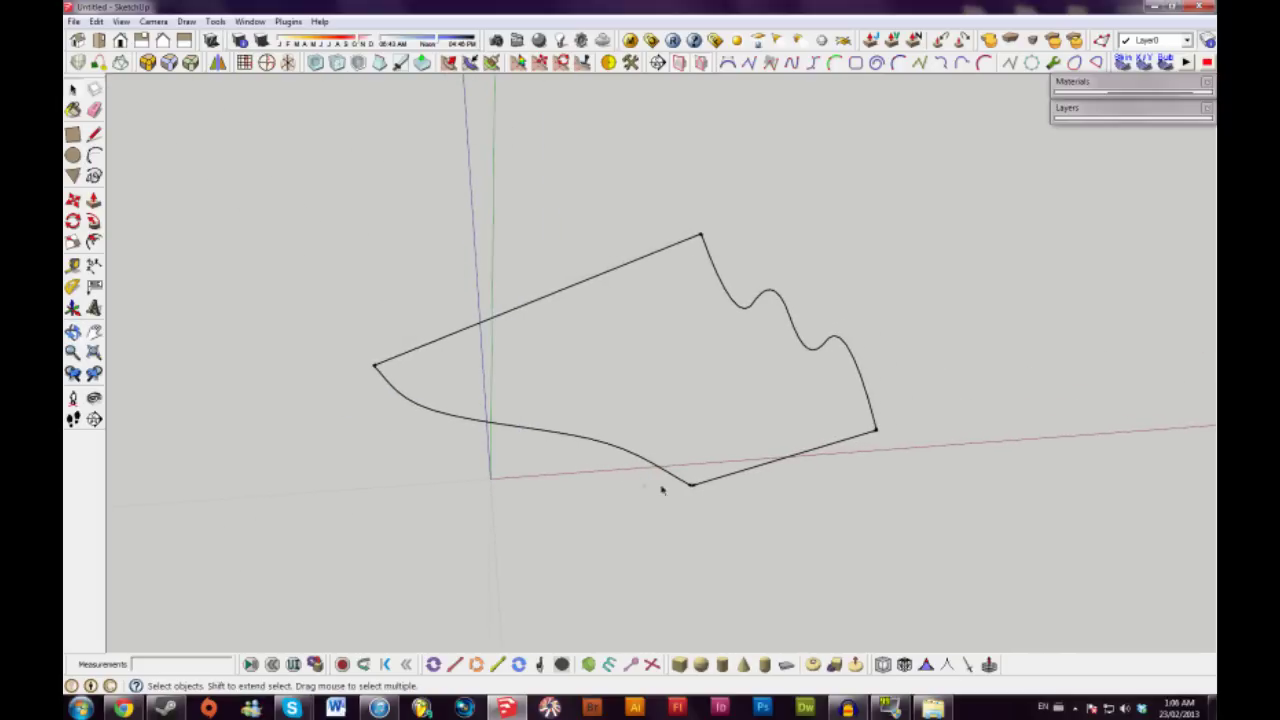
pyautogui.moveTo(493, 263); pyautogui.dragTo(490, 266)
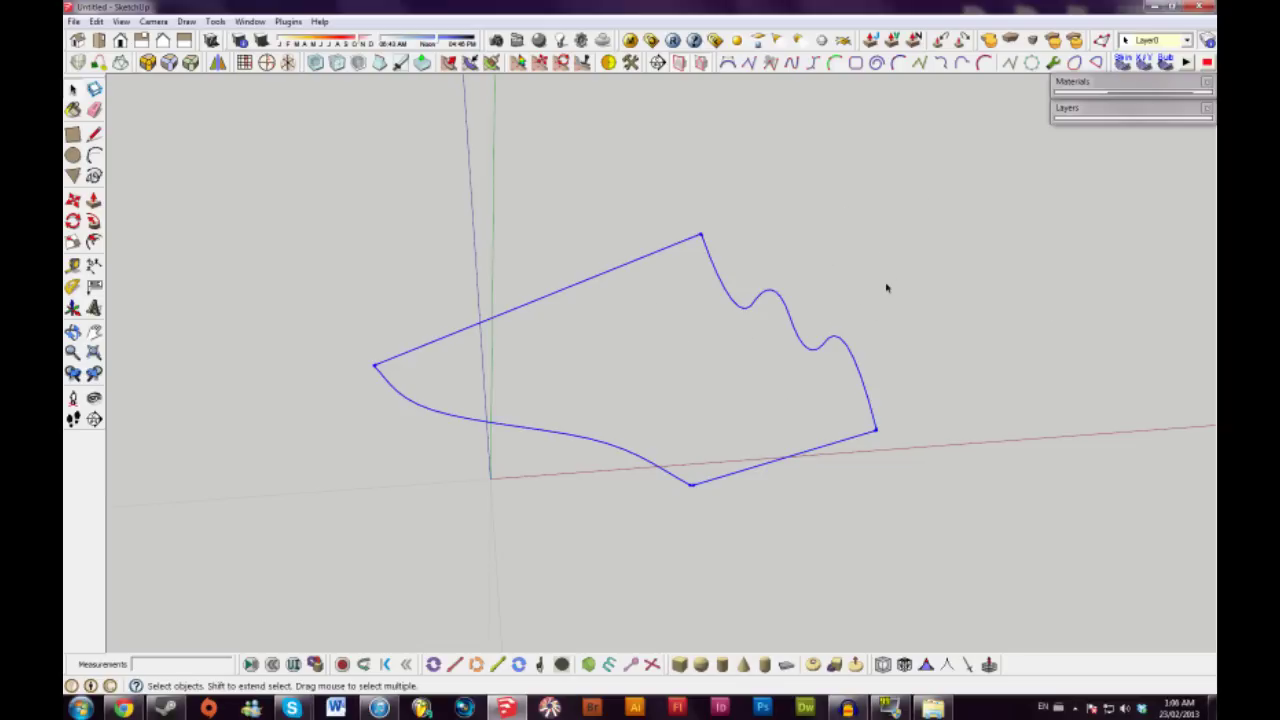
pyautogui.click(1123, 63)
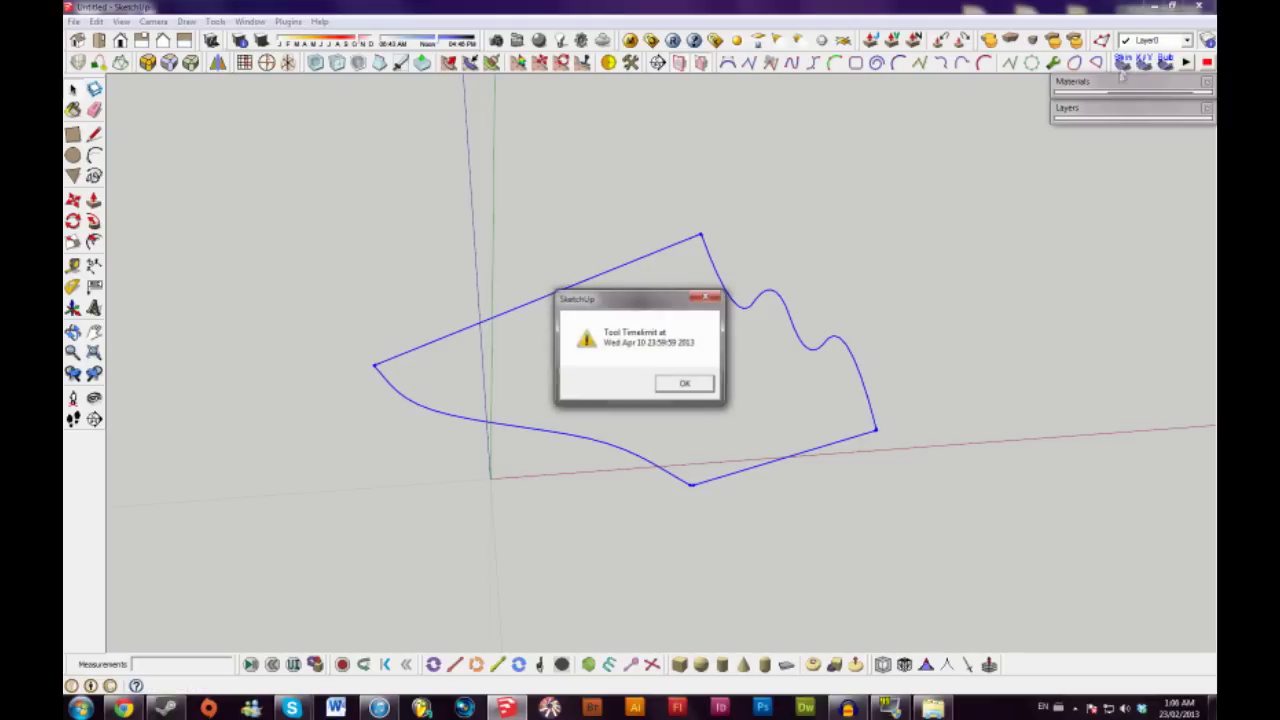
pyautogui.click(683, 387)
# Set the soap skin's net division to 20 and generate the curved surface across the outline
pyautogui.moveTo(746, 352); pyautogui.dragTo(778, 294, button='middle')
pyautogui.scroll(2, 778, 294)
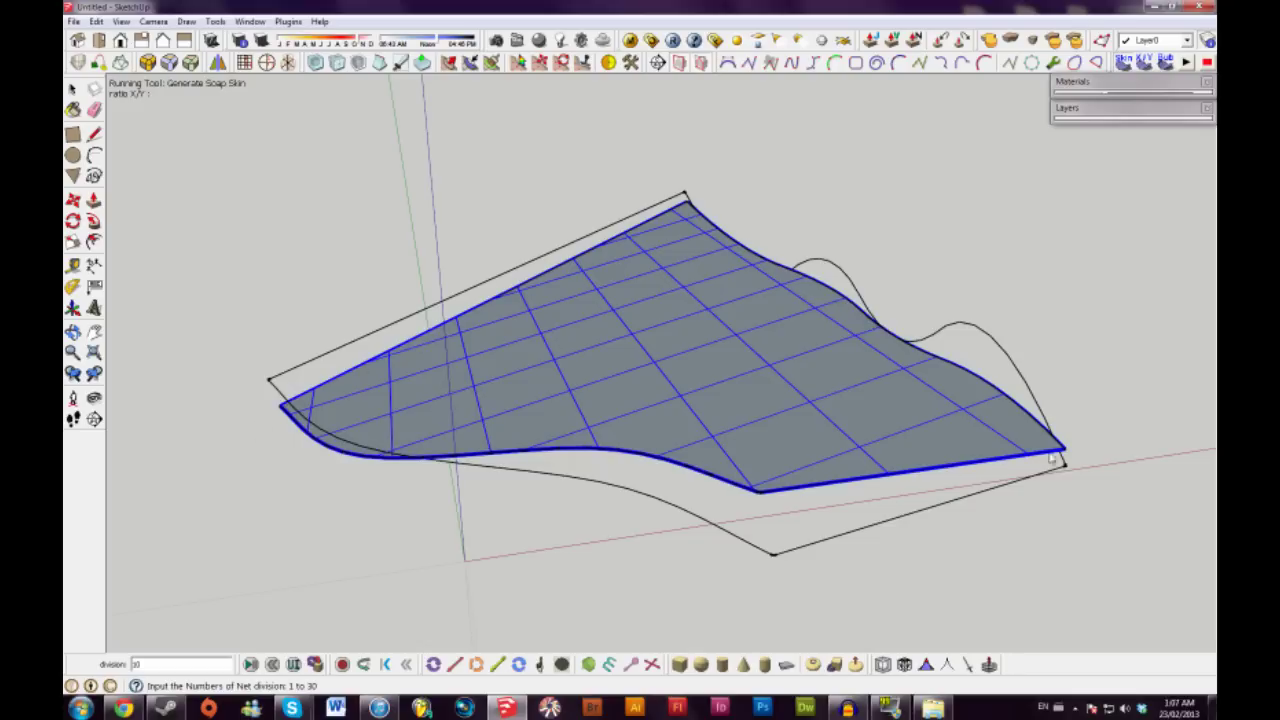
pyautogui.moveTo(1052, 457); pyautogui.dragTo(1030, 410, button='middle')
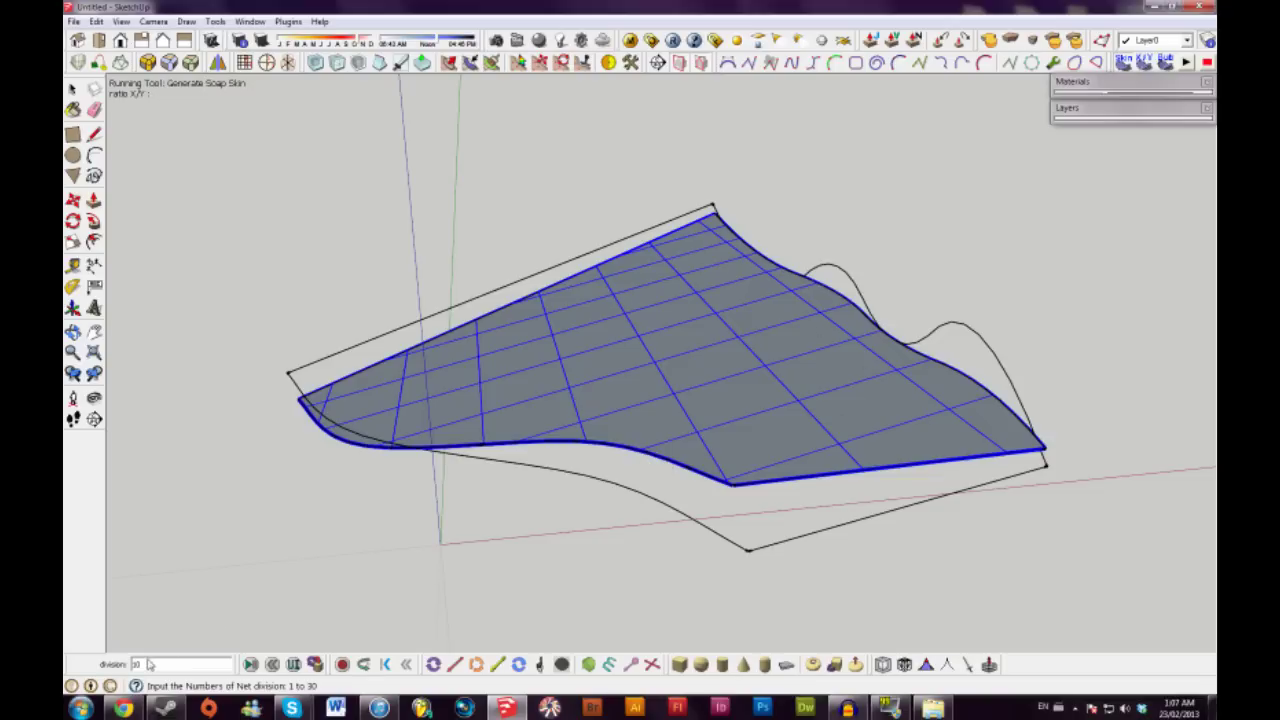
pyautogui.press('Return')
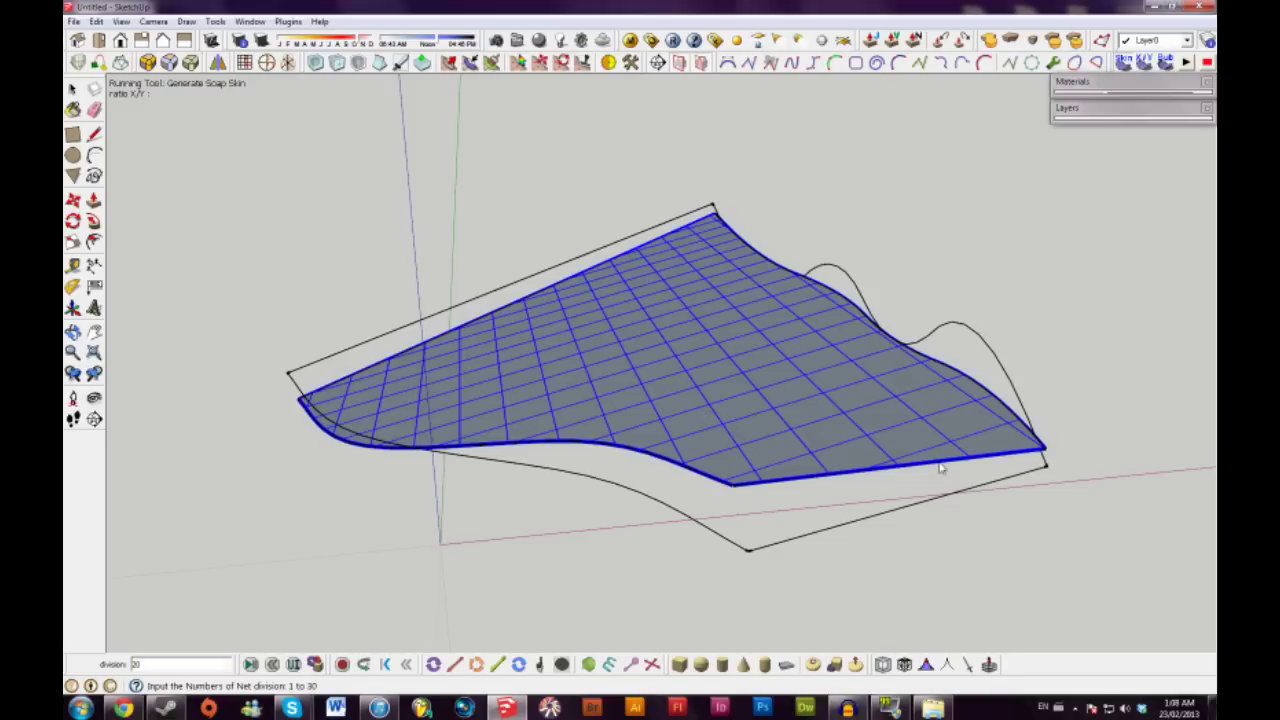
pyautogui.moveTo(823, 393)
pyautogui.mouseDown(button='middle')
pyautogui.moveTo(763, 380)
pyautogui.moveTo(811, 391)
pyautogui.moveTo(803, 407)
pyautogui.mouseUp(button='middle')
pyautogui.press('Return')
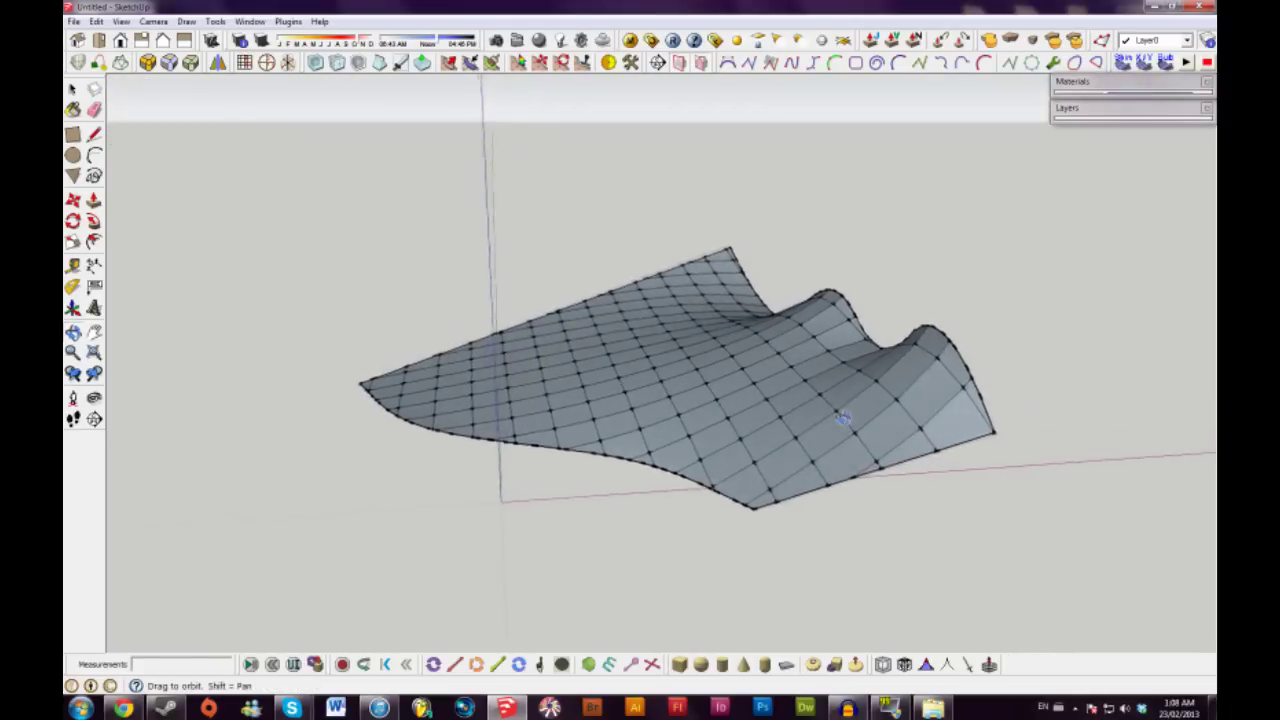
# Reverse all the faces inside the skin group so their front sides point up, and leave the group
pyautogui.moveTo(843, 418); pyautogui.dragTo(759, 408, button='middle')
pyautogui.moveTo(831, 447); pyautogui.dragTo(747, 487, button='middle')
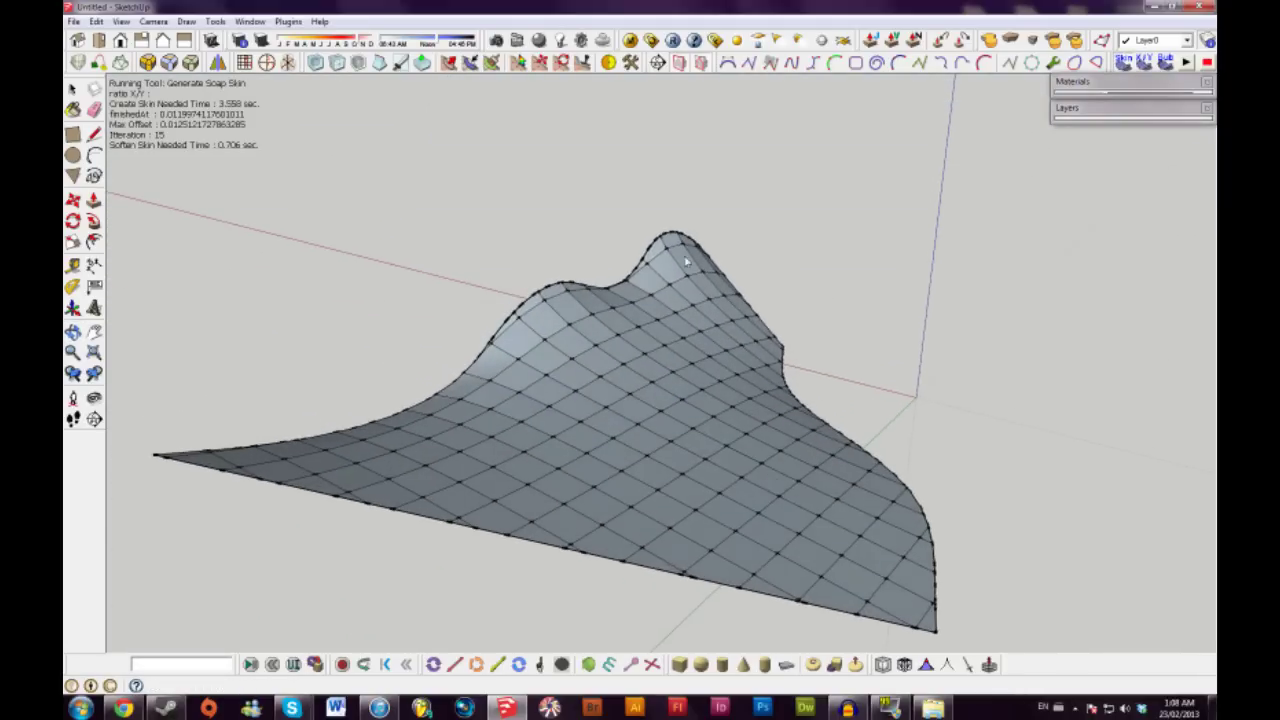
pyautogui.moveTo(686, 262); pyautogui.dragTo(683, 407, button='middle')
pyautogui.moveTo(823, 467); pyautogui.dragTo(622, 362, button='middle')
pyautogui.moveTo(727, 348); pyautogui.dragTo(720, 383, button='middle')
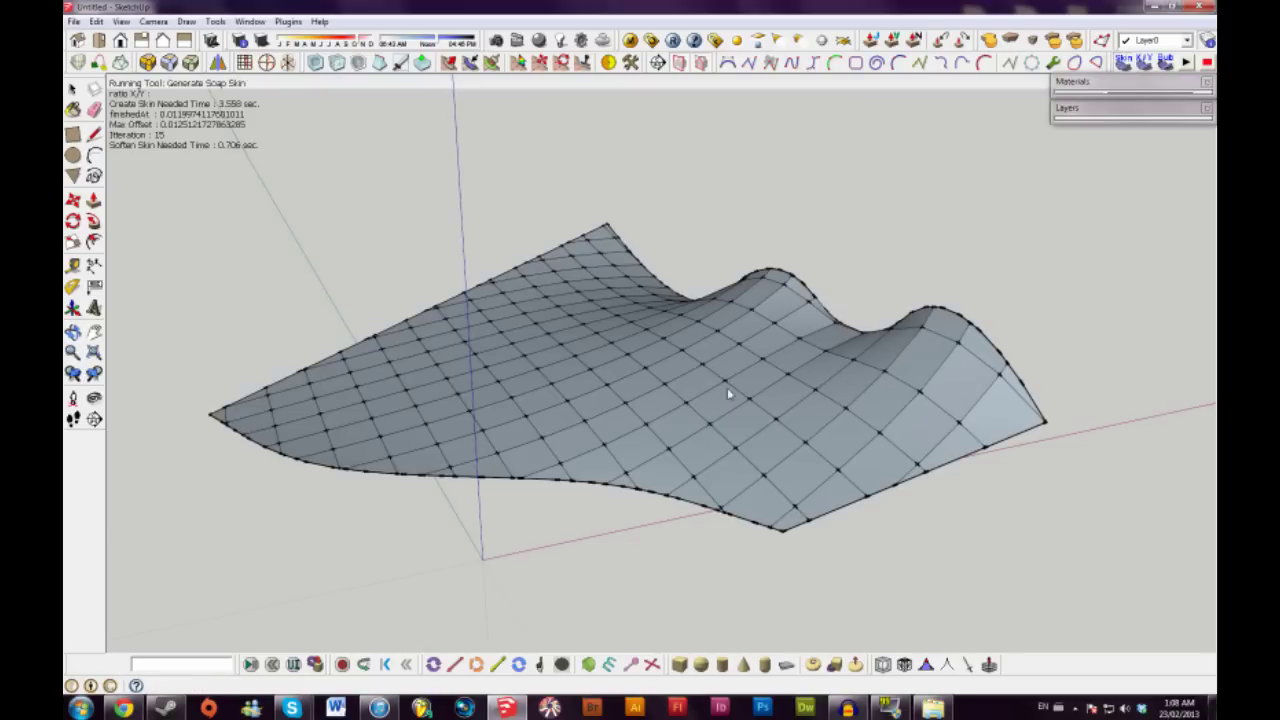
pyautogui.press('space')
pyautogui.doubleClick(727, 428)
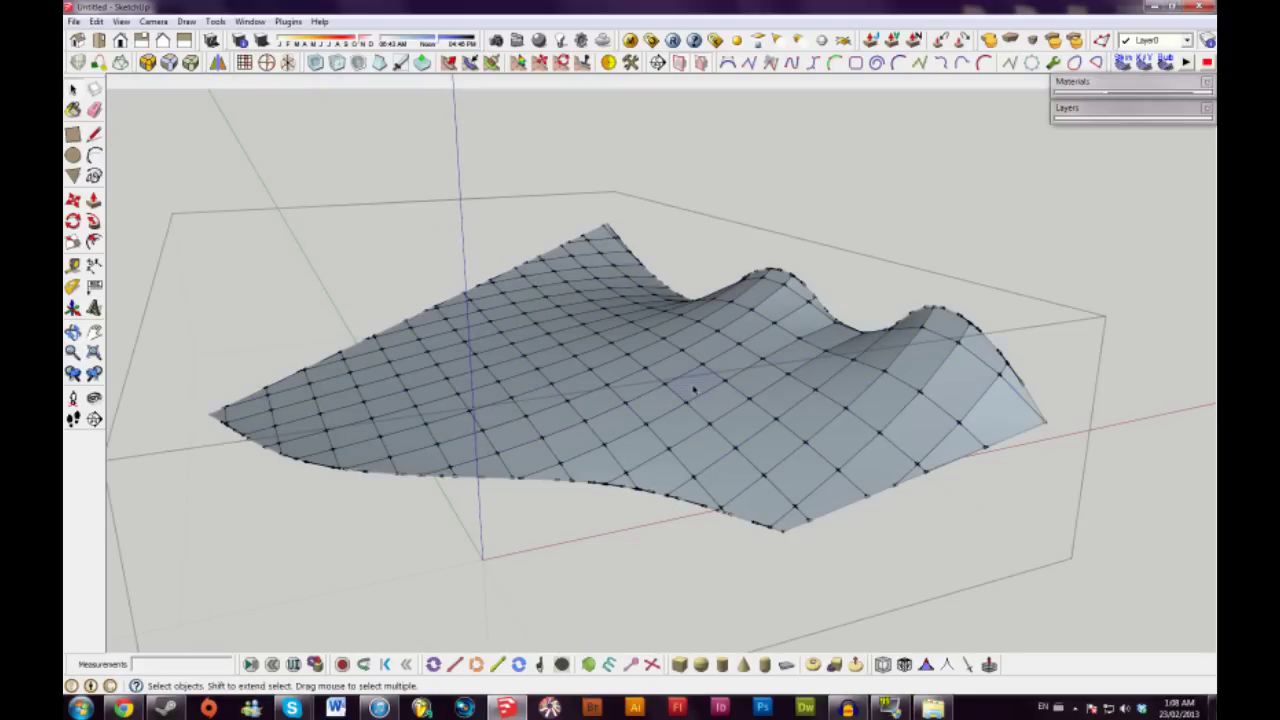
pyautogui.rightClick(693, 389)
pyautogui.click(738, 535)
pyautogui.tripleClick(636, 390)
pyautogui.rightClick(639, 392)
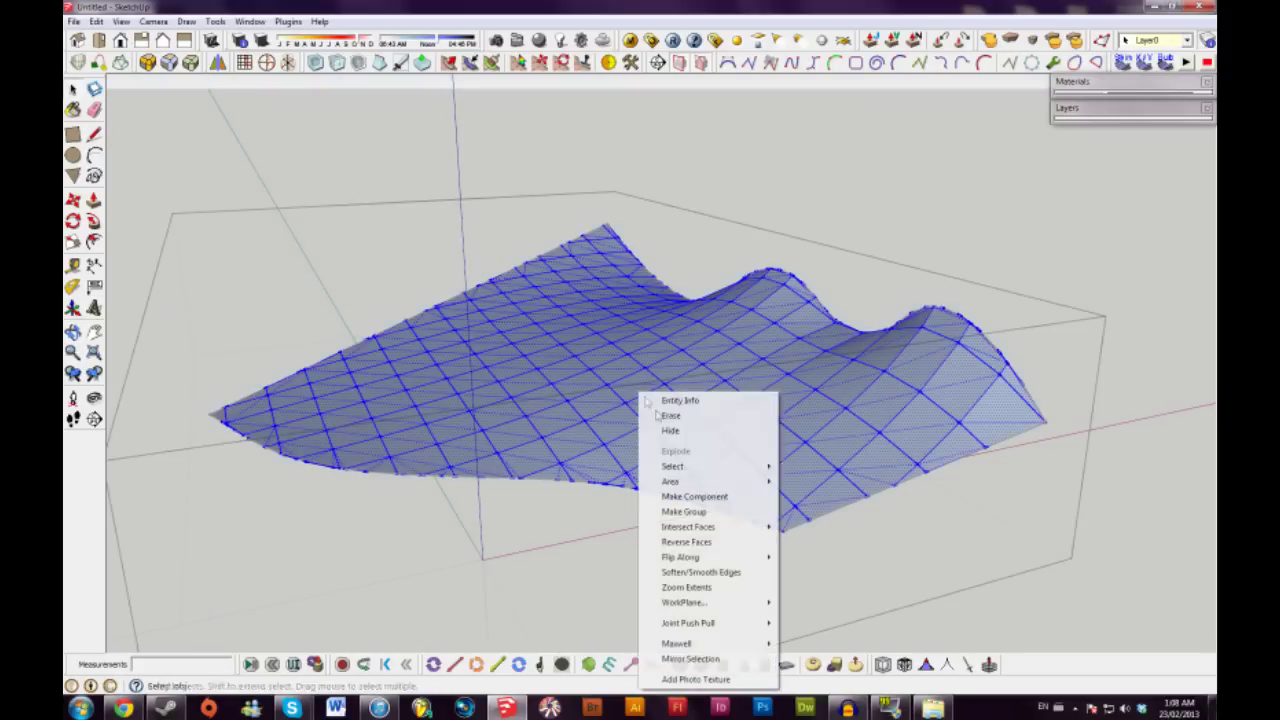
pyautogui.click(851, 586)
# Try moving the skin group away from its boundary outline to compare the two, and undo the move
pyautogui.moveTo(866, 557); pyautogui.dragTo(783, 357, button='middle')
pyautogui.scroll(-1, 760, 503)
pyautogui.scroll(-2, 764, 350)
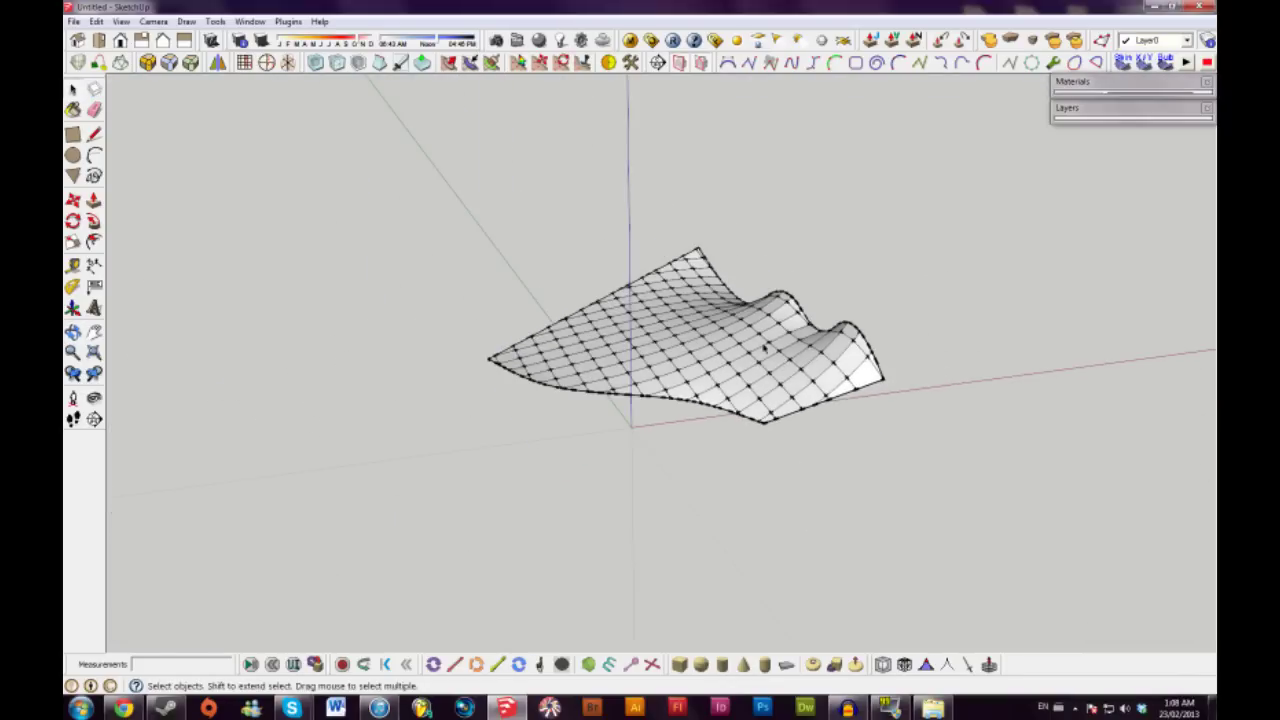
pyautogui.click(782, 391)
pyautogui.press('m')
pyautogui.moveTo(785, 392); pyautogui.dragTo(483, 435)
pyautogui.press('space')
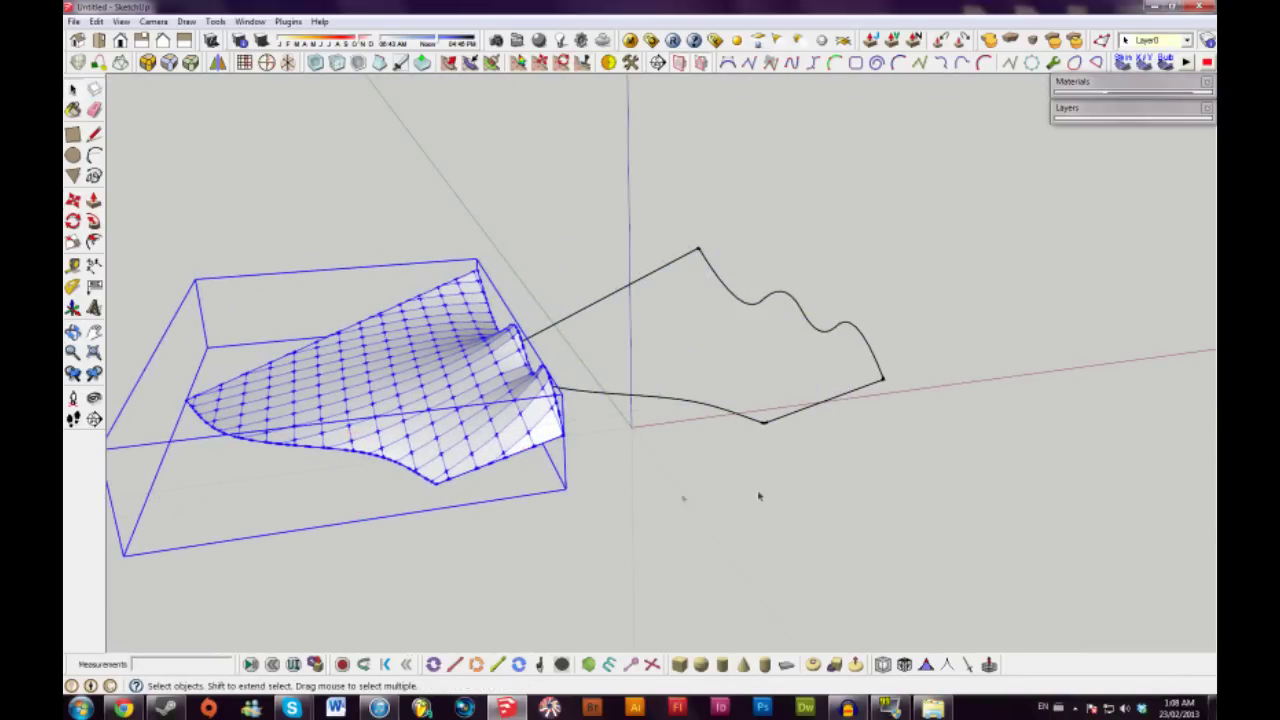
pyautogui.click(759, 496)
pyautogui.moveTo(759, 496); pyautogui.dragTo(628, 283, button='middle')
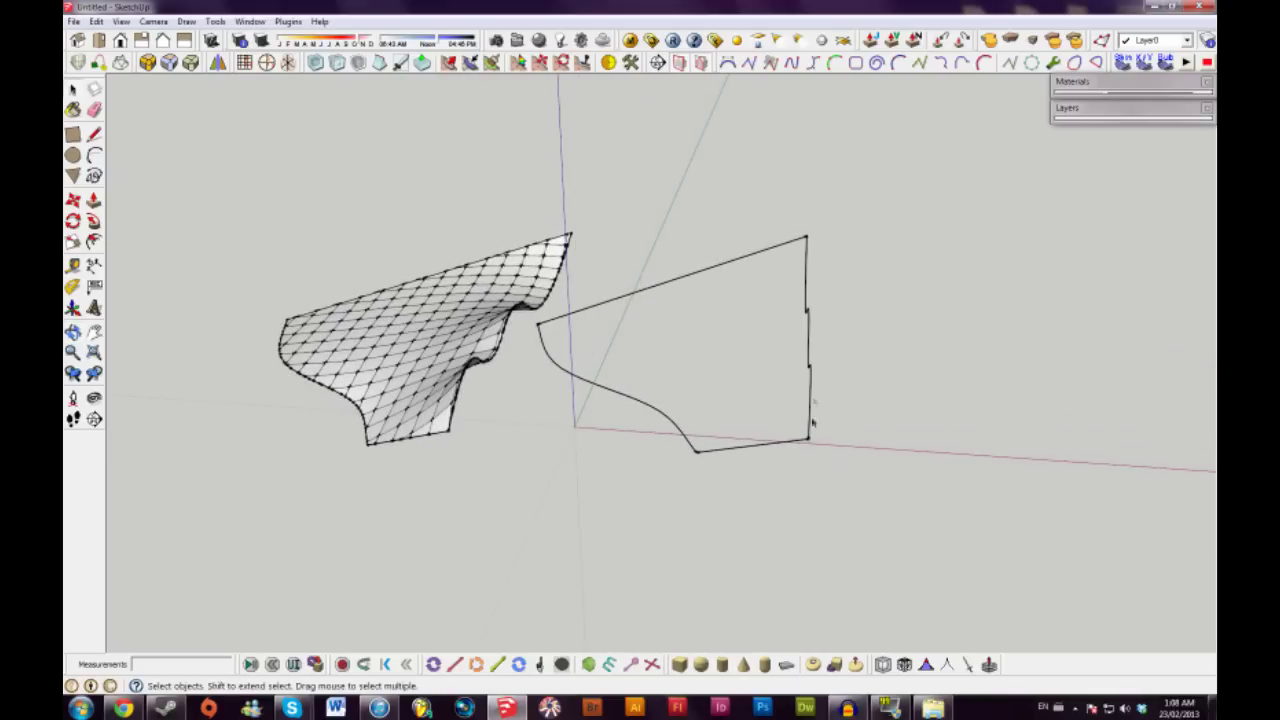
pyautogui.moveTo(565, 344); pyautogui.dragTo(715, 385, button='middle')
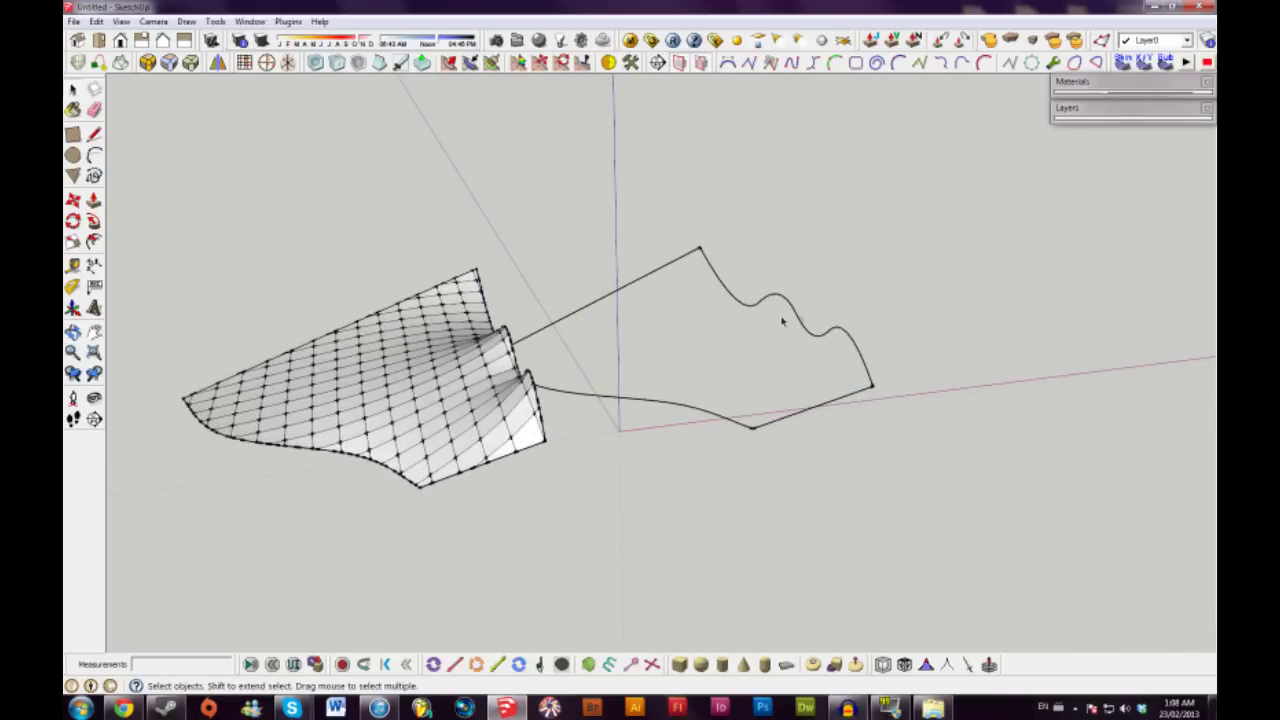
pyautogui.hotkey('ctrl', 'z')
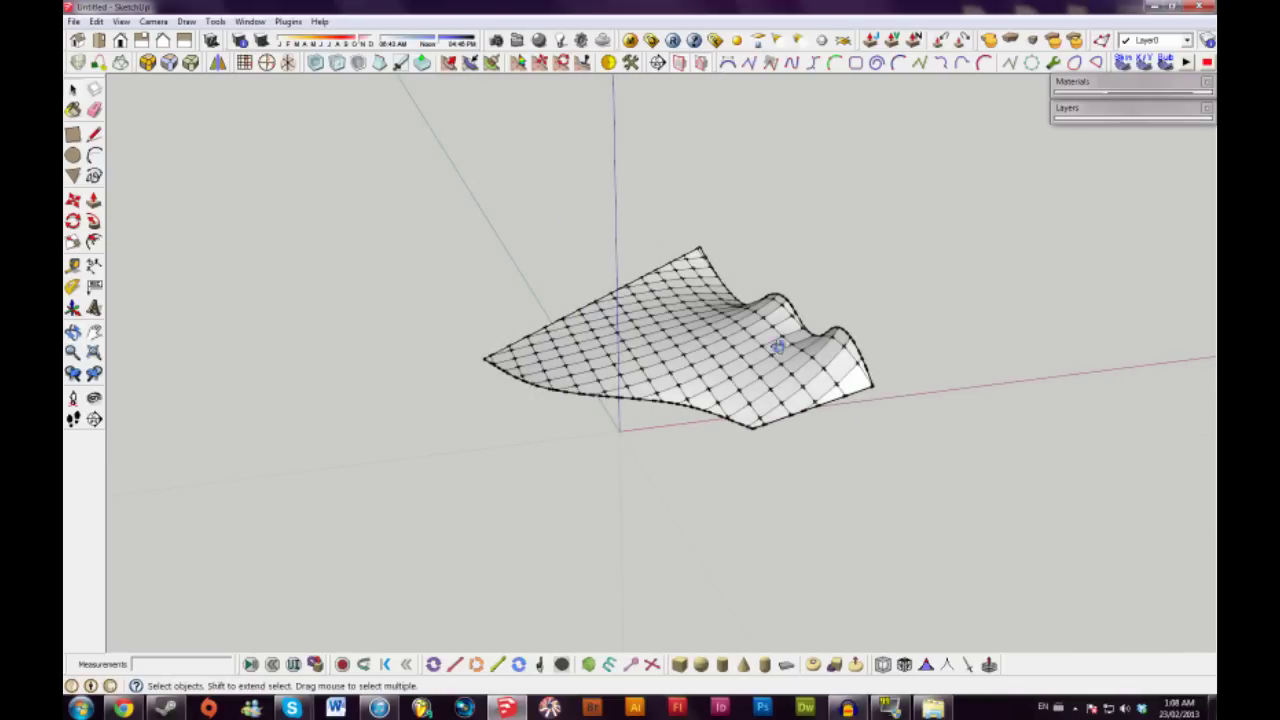
# Select the skin group and examine how the curved surface follows its boundary from several angles
pyautogui.moveTo(778, 346); pyautogui.dragTo(789, 374, button='middle')
pyautogui.scroll(2, 789, 374)
pyautogui.click(661, 374)
pyautogui.moveTo(661, 374); pyautogui.dragTo(800, 336, button='middle')
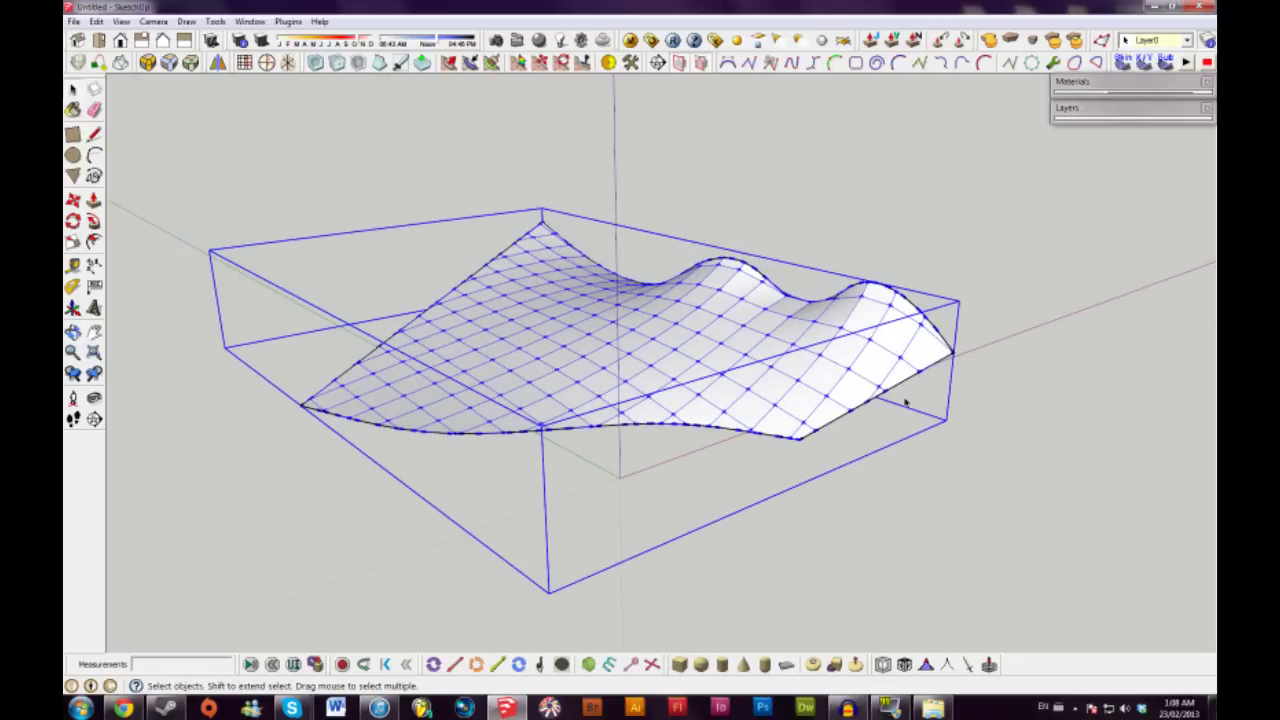
pyautogui.moveTo(905, 402); pyautogui.dragTo(624, 398, button='middle')
pyautogui.moveTo(616, 258); pyautogui.dragTo(461, 414, button='middle')
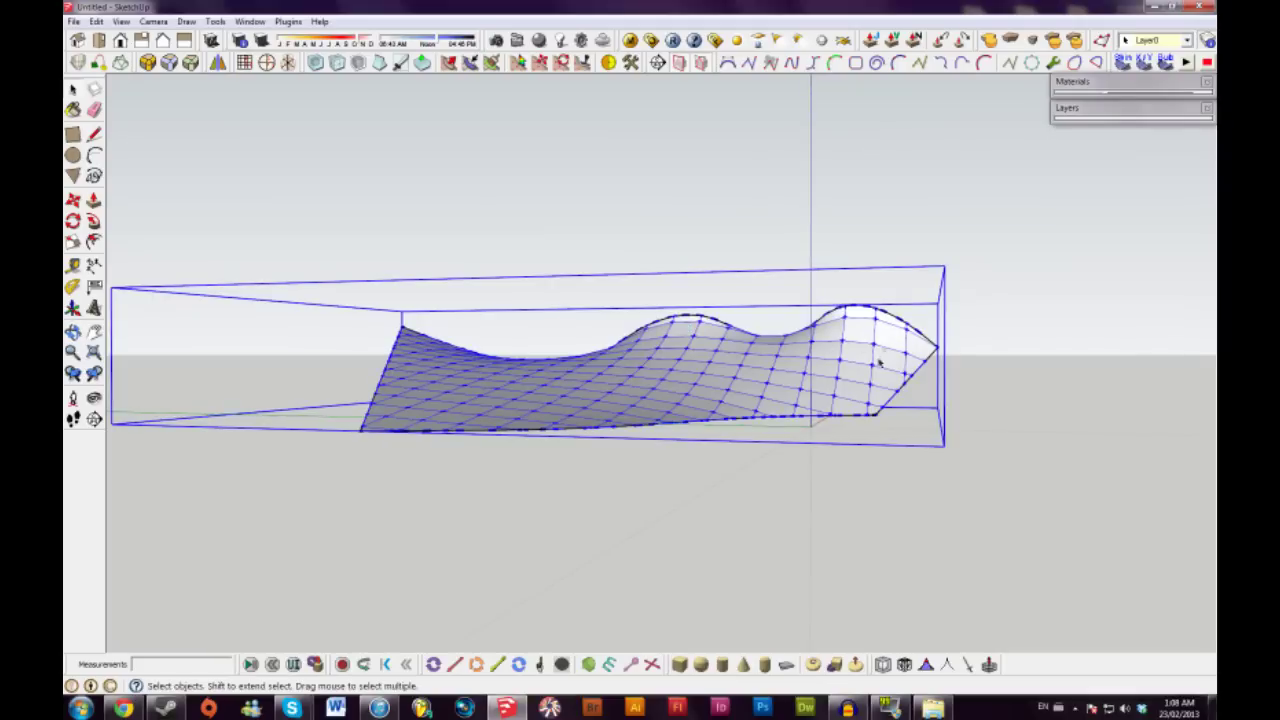
pyautogui.moveTo(879, 364); pyautogui.dragTo(787, 363, button='middle')
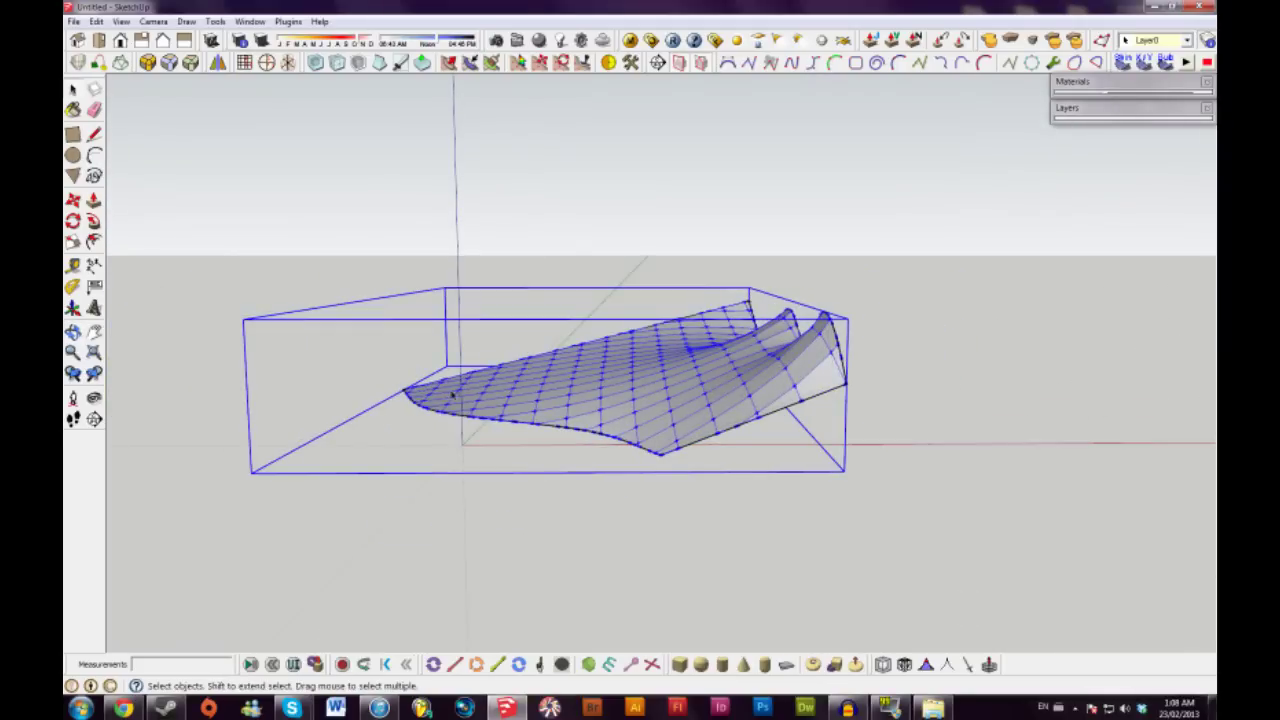
pyautogui.moveTo(738, 326); pyautogui.dragTo(872, 480, button='middle')
# Explode the skin group and soften its edges with a 129.1 degree angle between normals and coplanar softening on
pyautogui.rightClick(634, 338)
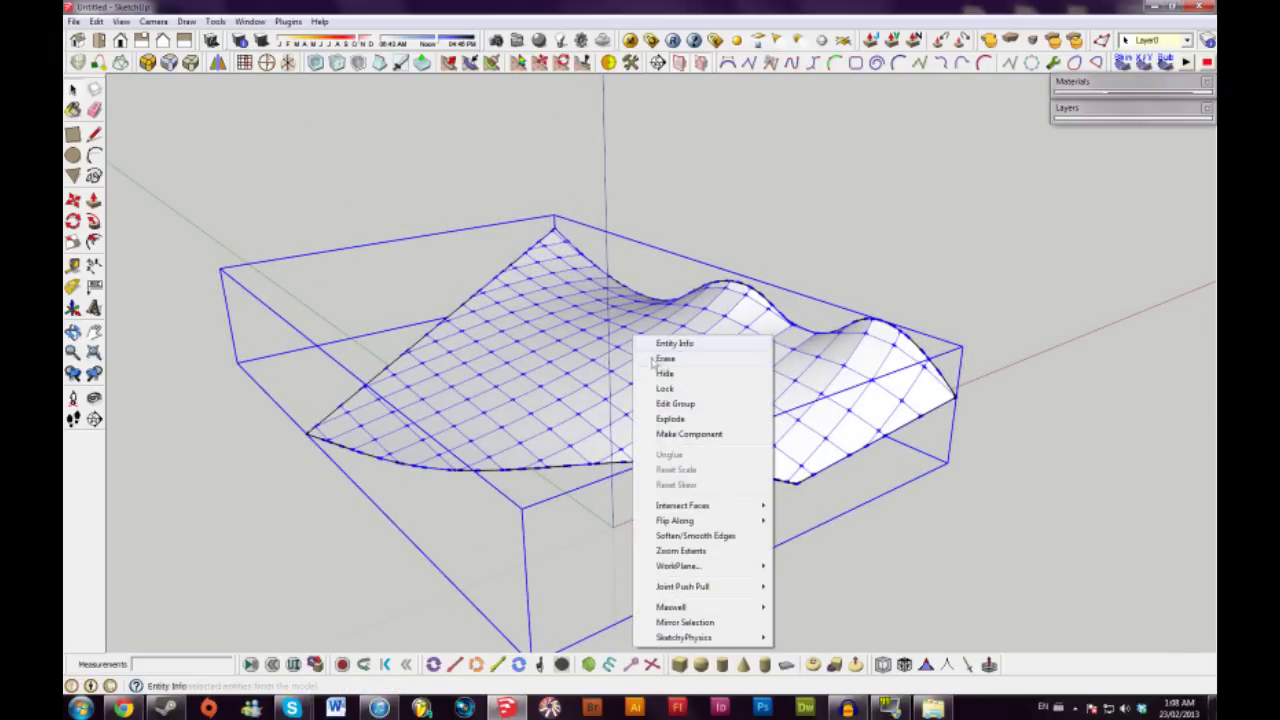
pyautogui.click(684, 421)
pyautogui.rightClick(624, 366)
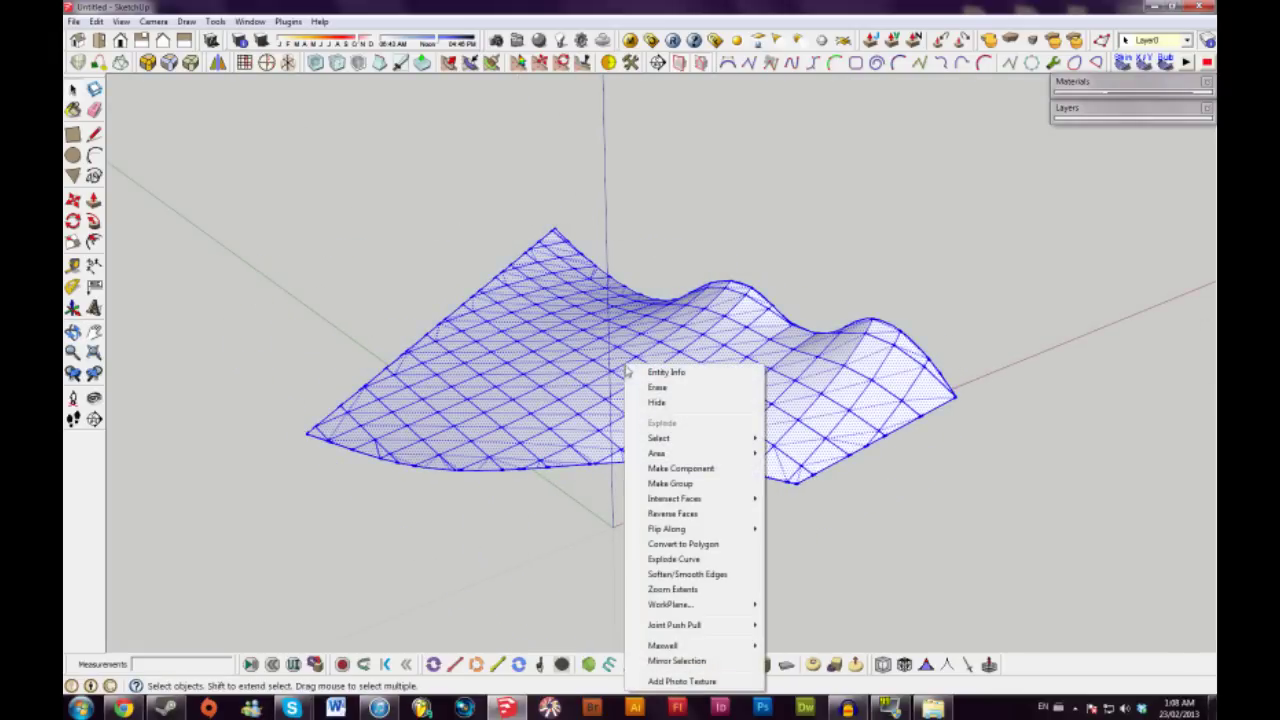
pyautogui.click(683, 575)
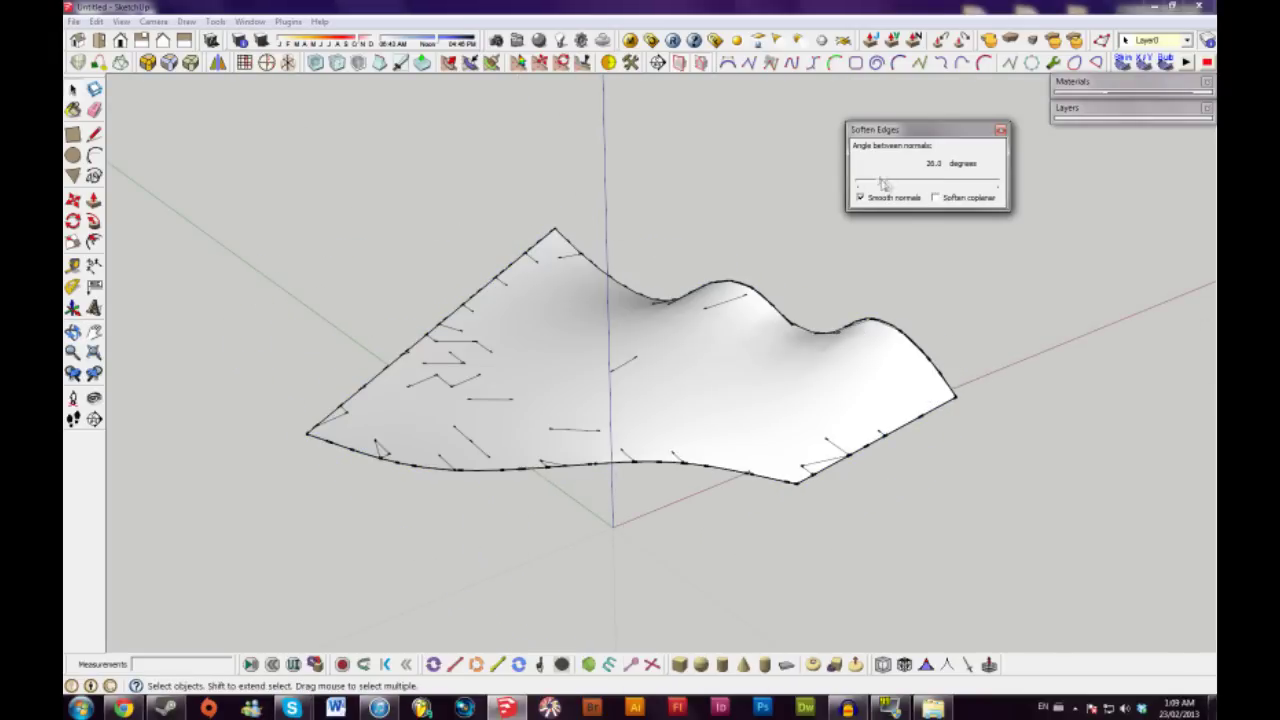
pyautogui.click(935, 197)
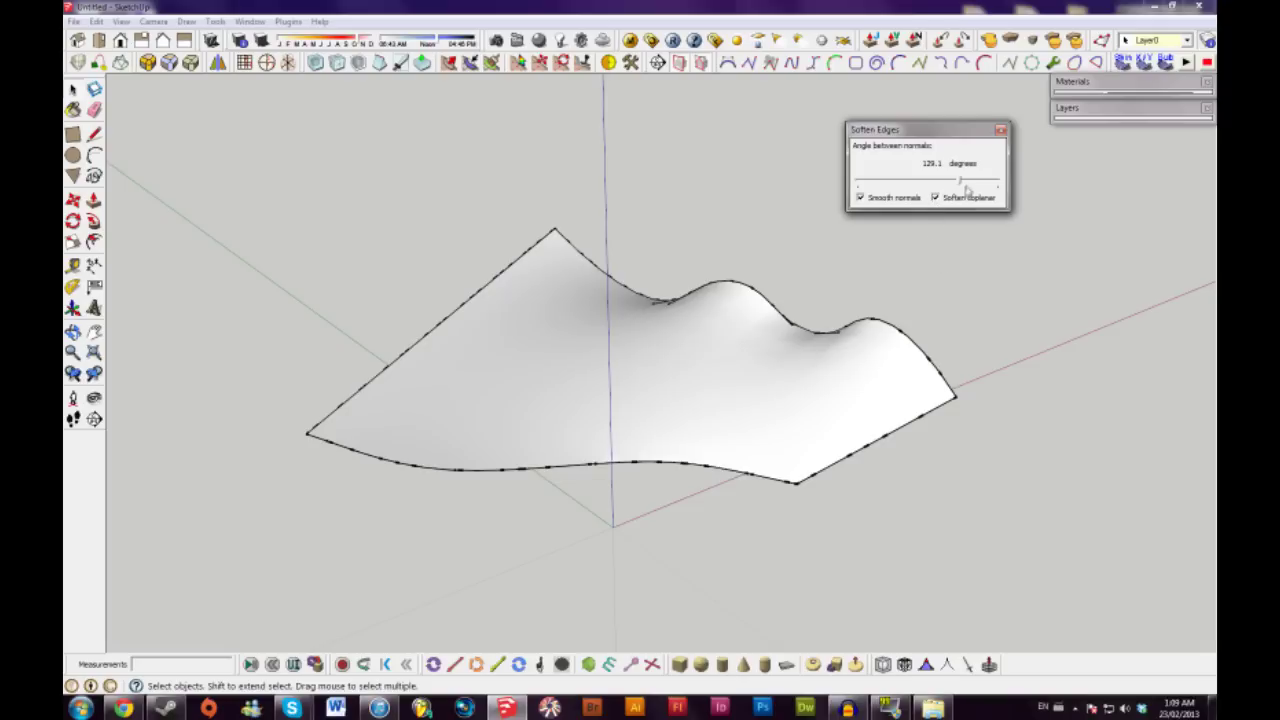
pyautogui.moveTo(957, 131); pyautogui.dragTo(989, 88)
# Undo the edge softening and the exploding of the skin group
pyautogui.moveTo(662, 326); pyautogui.dragTo(704, 415, button='middle')
pyautogui.click(934, 479)
pyautogui.moveTo(600, 417); pyautogui.dragTo(722, 381, button='middle')
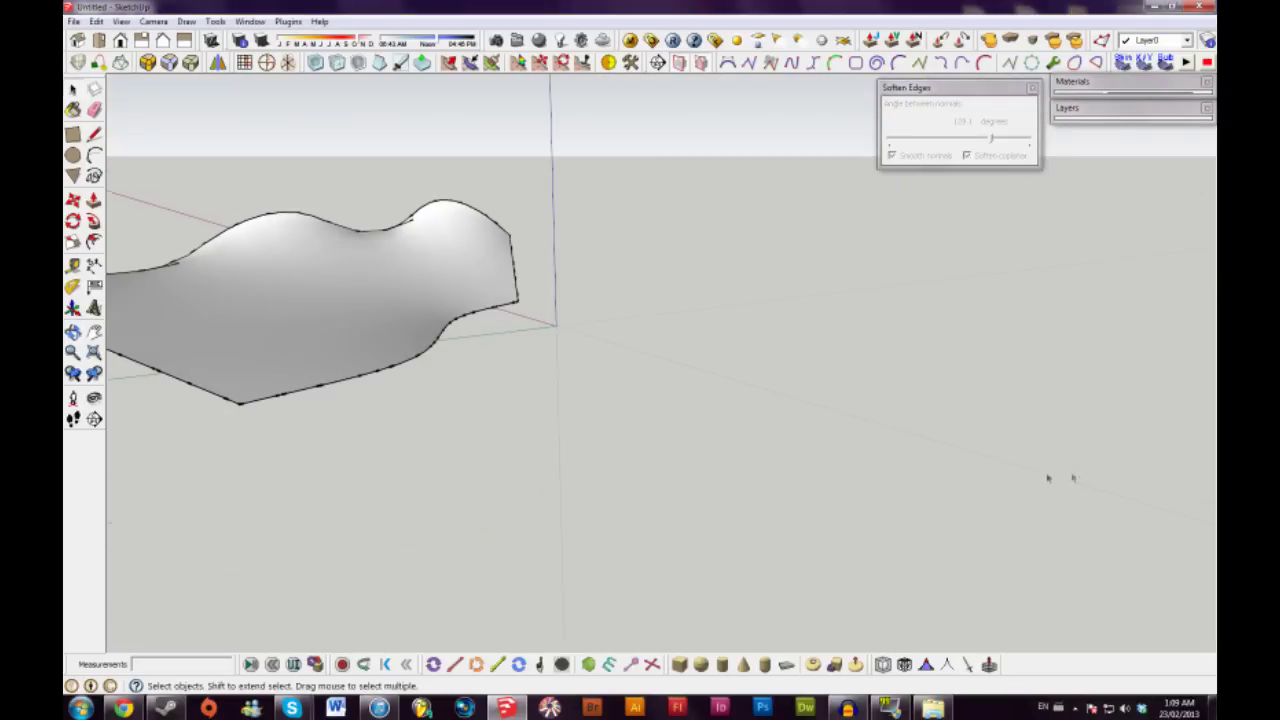
pyautogui.moveTo(465, 333)
pyautogui.mouseDown(button='middle')
pyautogui.moveTo(831, 420)
pyautogui.moveTo(463, 306)
pyautogui.moveTo(455, 365)
pyautogui.moveTo(609, 490)
pyautogui.moveTo(931, 420)
pyautogui.mouseUp(button='middle')
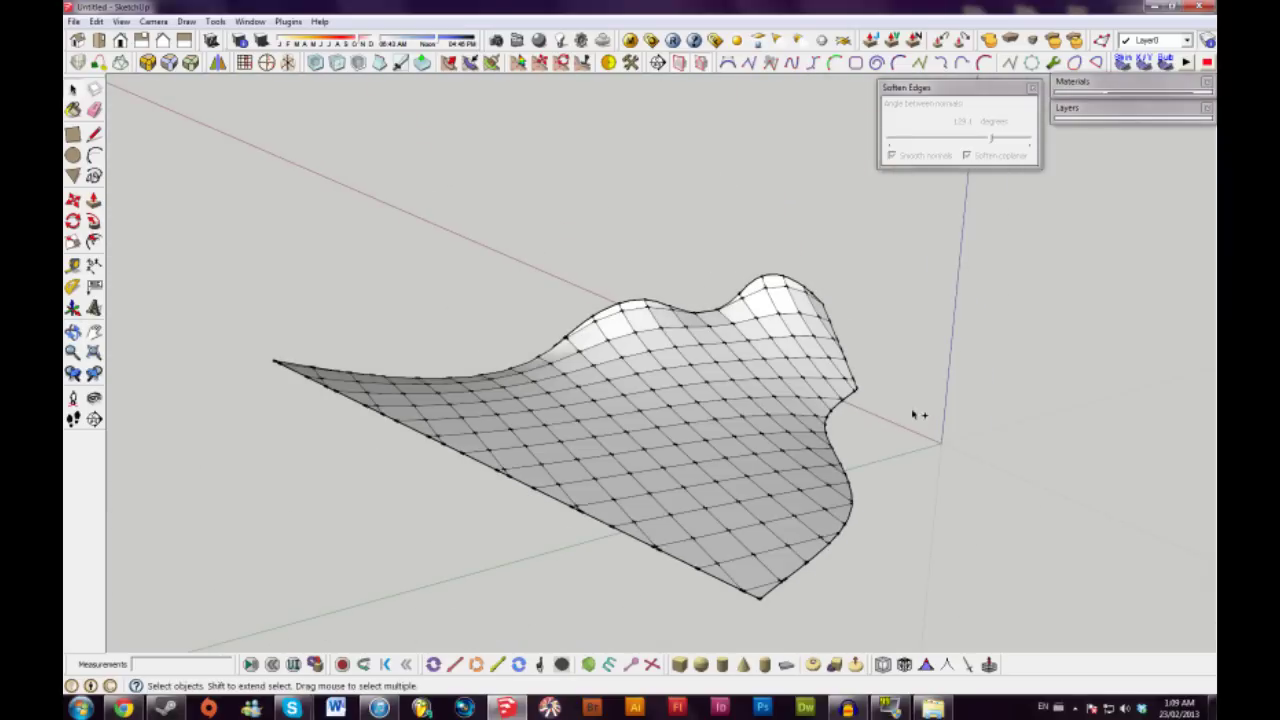
# Close the edge softening settings and inflate the selected skin group with the Soap Bubble tool at a pressure of 50
pyautogui.click(715, 398)
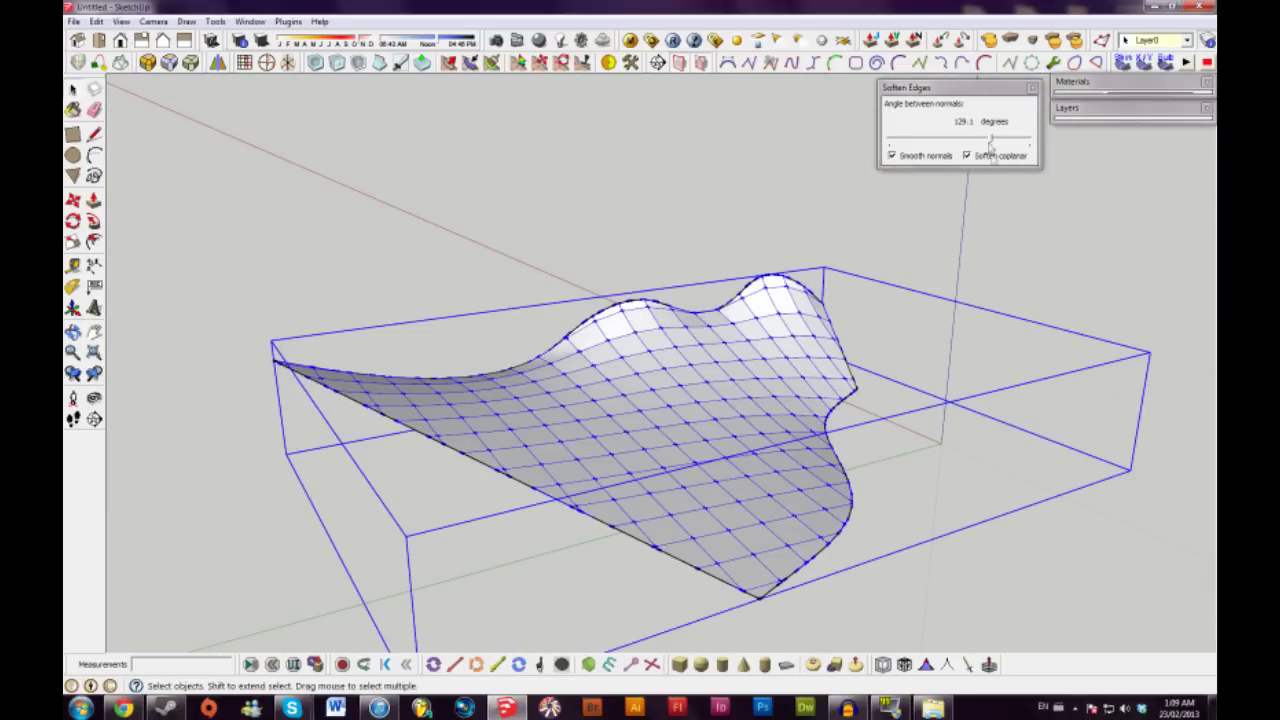
pyautogui.click(1032, 88)
pyautogui.moveTo(766, 450)
pyautogui.mouseDown(button='middle')
pyautogui.moveTo(665, 509)
pyautogui.moveTo(654, 394)
pyautogui.moveTo(627, 423)
pyautogui.moveTo(687, 355)
pyautogui.mouseUp(button='middle')
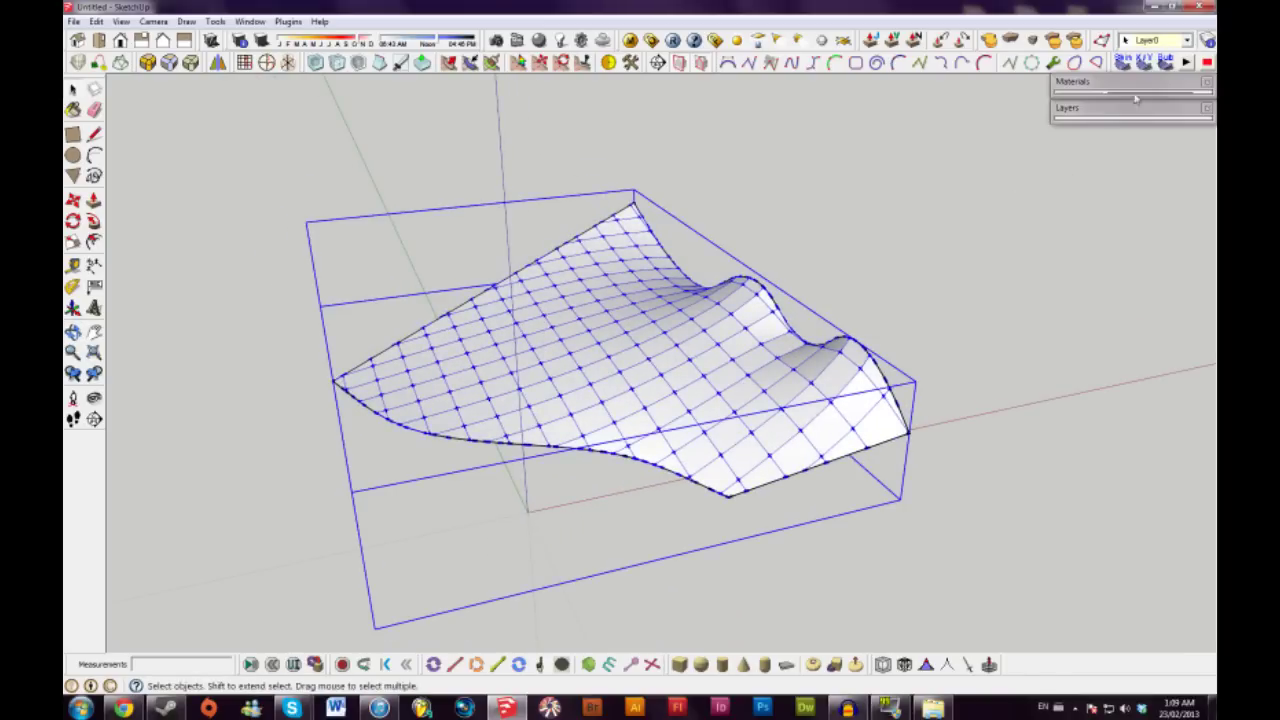
pyautogui.click(1166, 66)
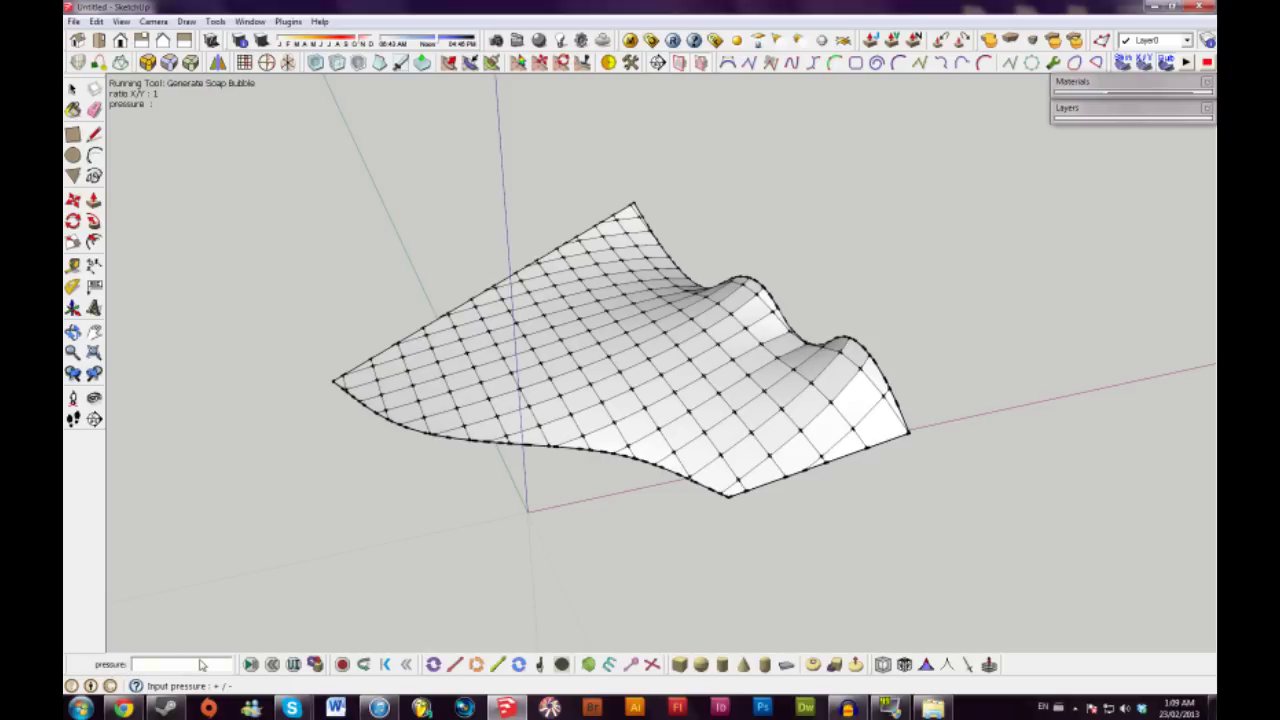
pyautogui.write('50')
pyautogui.press('Return')
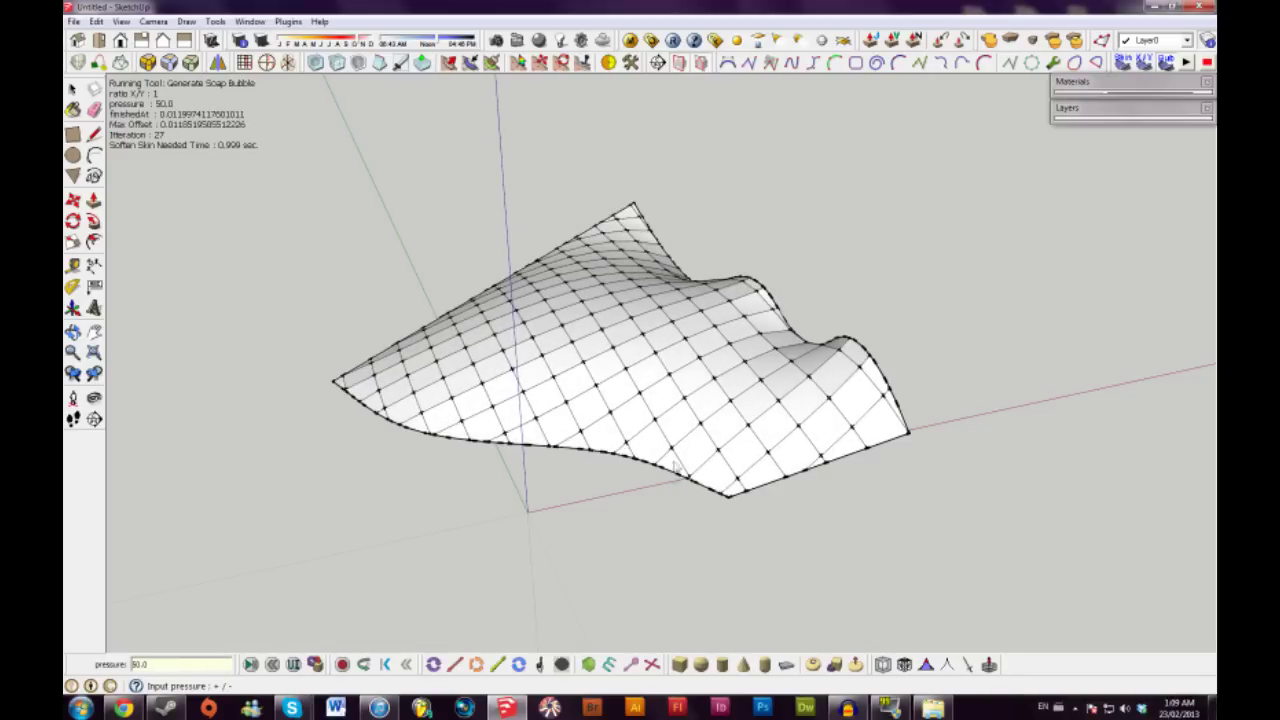
# Set the soap bubble's pressure to 100 to make the surface bulge more strongly
pyautogui.moveTo(786, 322); pyautogui.dragTo(637, 373, button='middle')
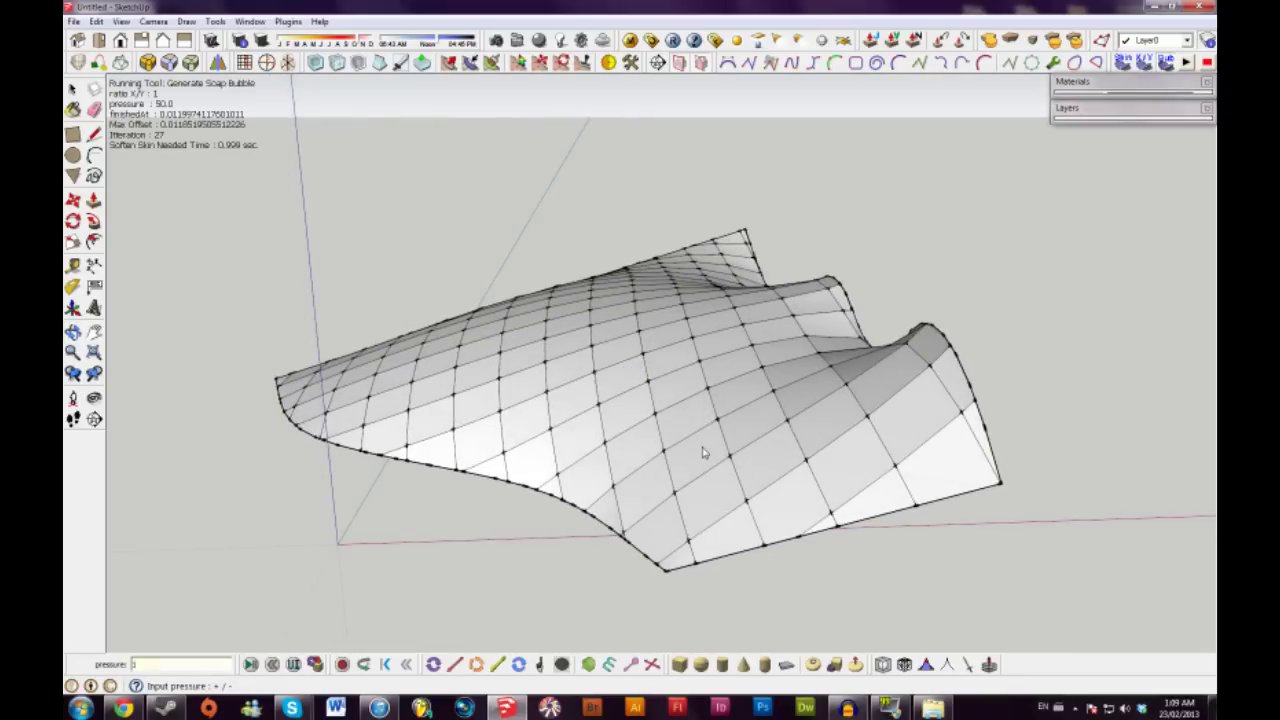
pyautogui.moveTo(686, 465); pyautogui.dragTo(771, 417, button='middle')
pyautogui.scroll(-3, 670, 405)
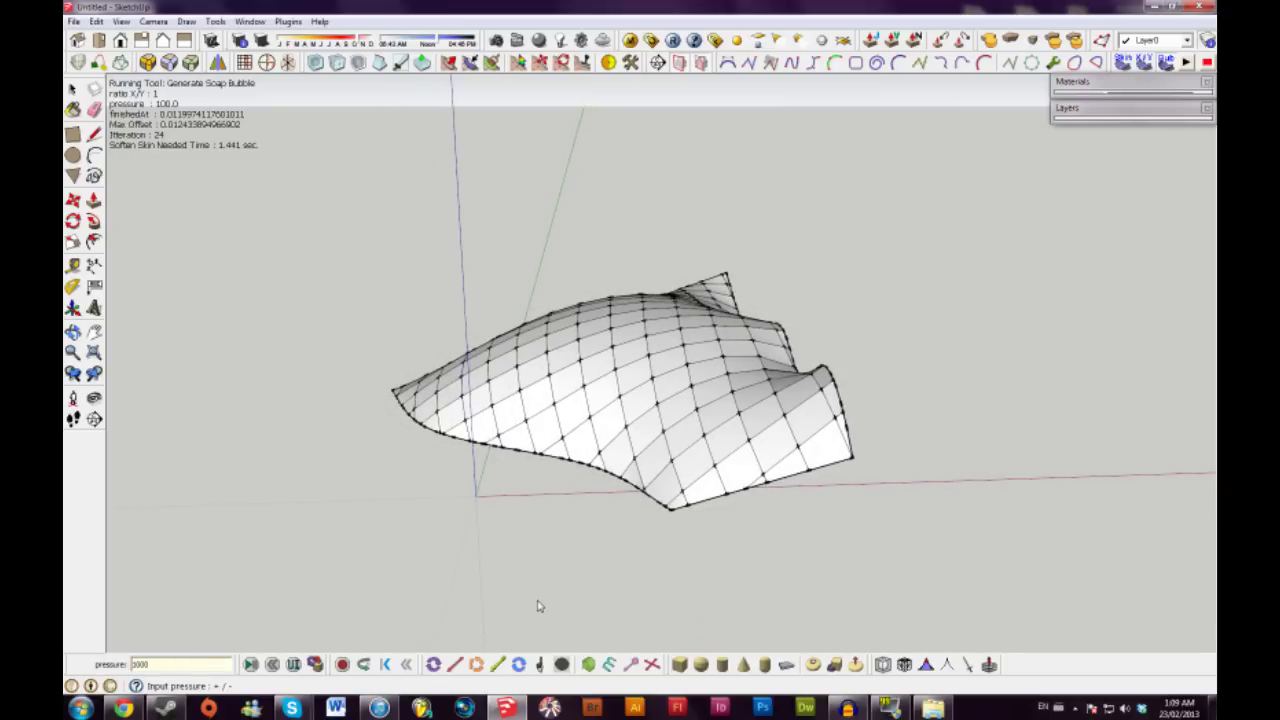
# Try a soap bubble pressure of 1000 on the skin and return the pressure to 100
pyautogui.write('1000')
pyautogui.press('Return')
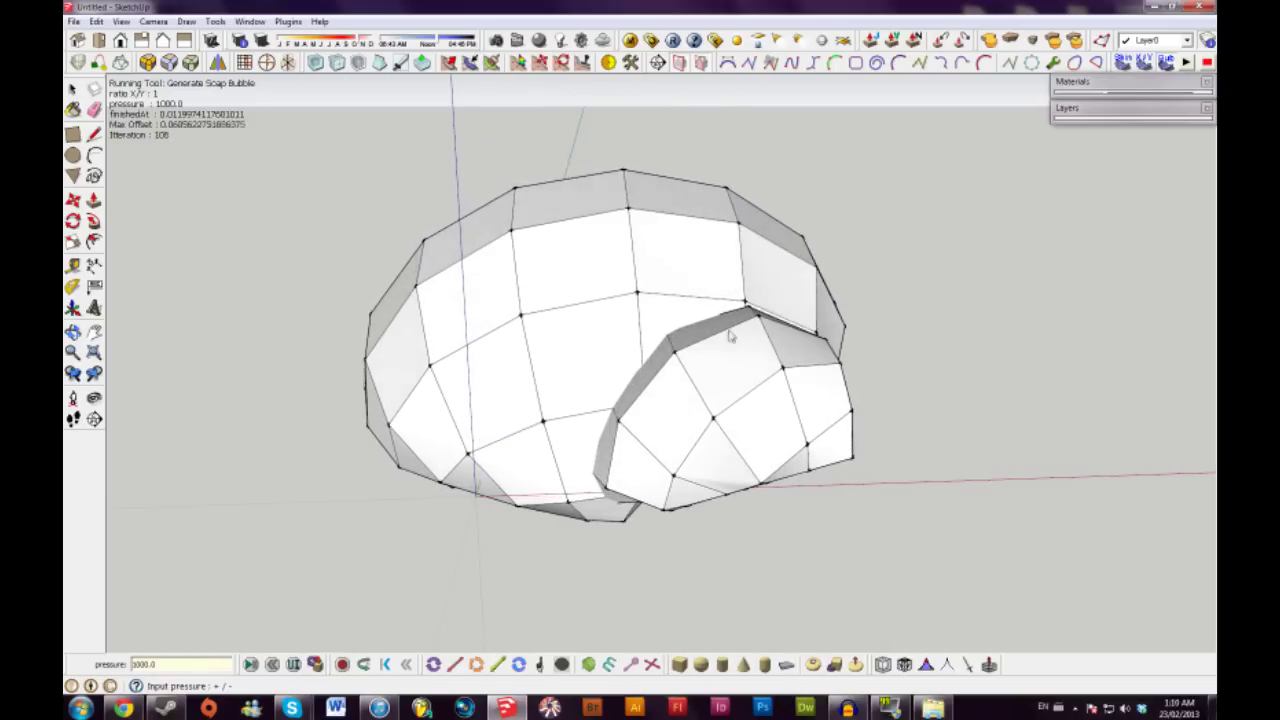
pyautogui.write('400')
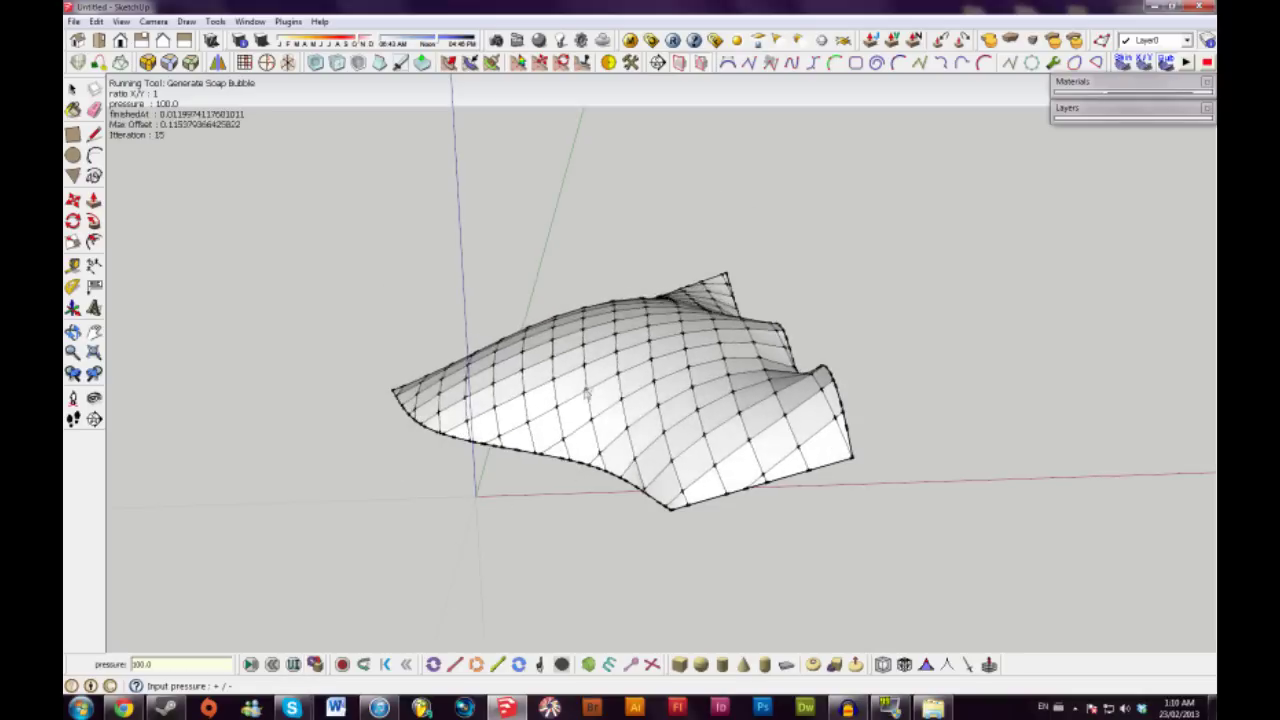
pyautogui.moveTo(480, 514)
pyautogui.mouseDown(button='middle')
pyautogui.moveTo(851, 374)
pyautogui.moveTo(532, 388)
pyautogui.mouseUp(button='middle')
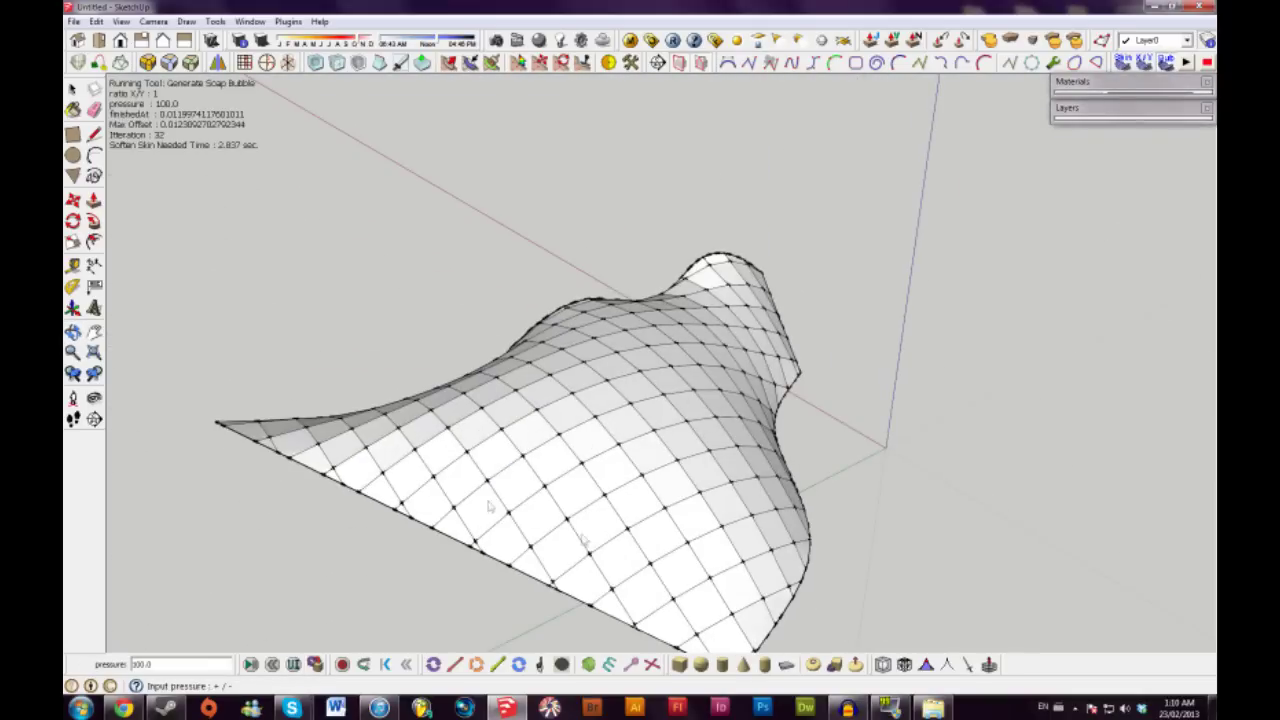
pyautogui.moveTo(520, 448); pyautogui.dragTo(262, 432, button='middle')
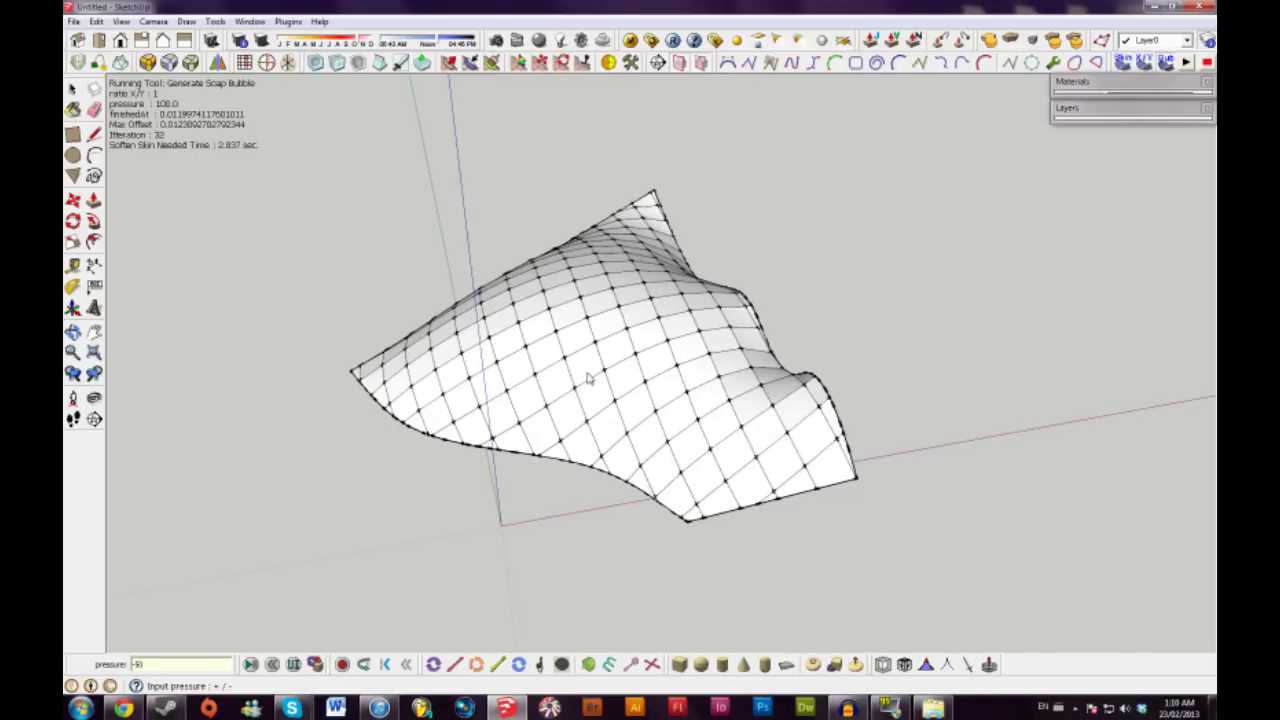
# Make the soap skin bulge downward by setting the bubble pressure to -50 and deepen it with a pressure of -200
pyautogui.press('Return')
pyautogui.moveTo(666, 336); pyautogui.dragTo(603, 351, button='middle')
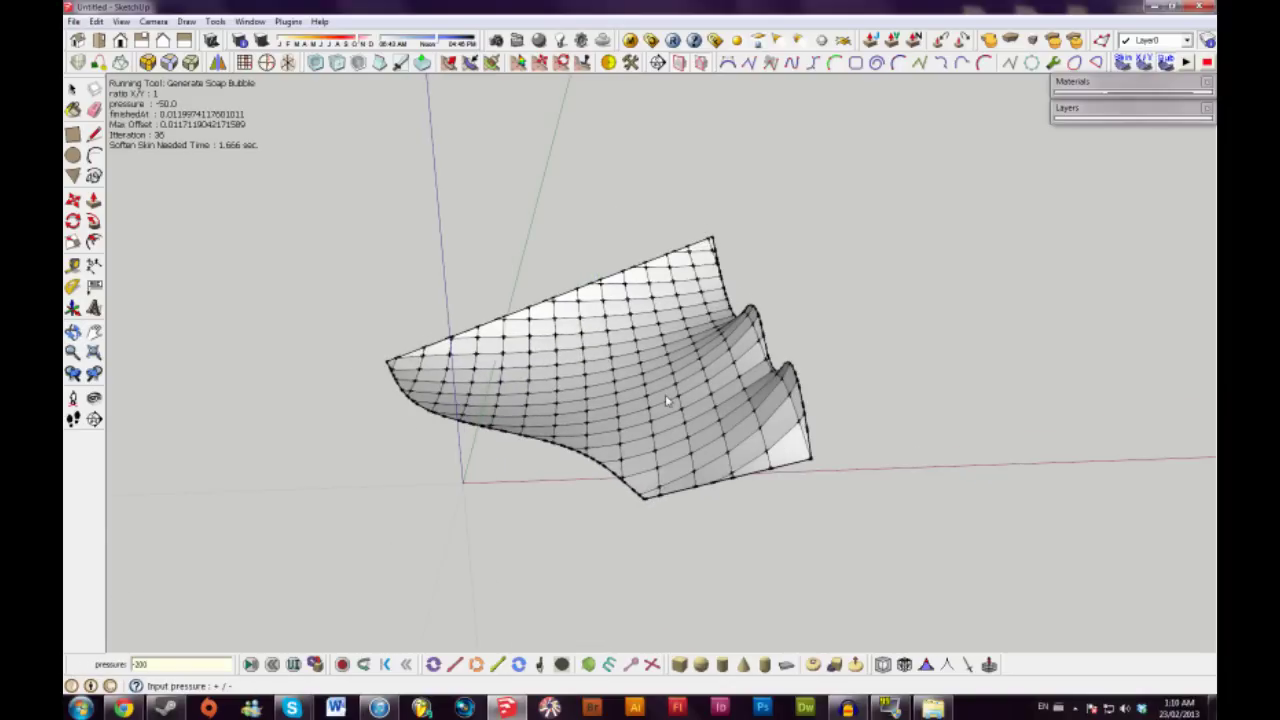
pyautogui.moveTo(678, 420); pyautogui.dragTo(666, 359, button='middle')
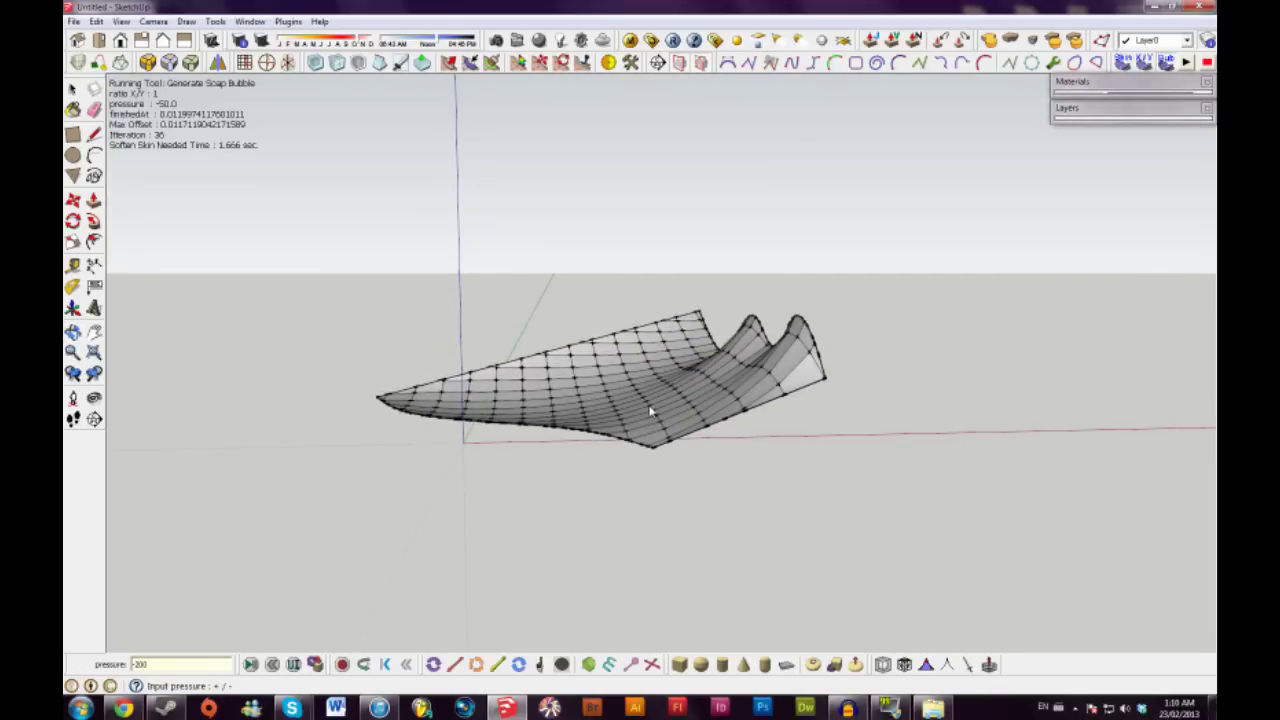
pyautogui.moveTo(650, 410); pyautogui.dragTo(830, 462, button='middle')
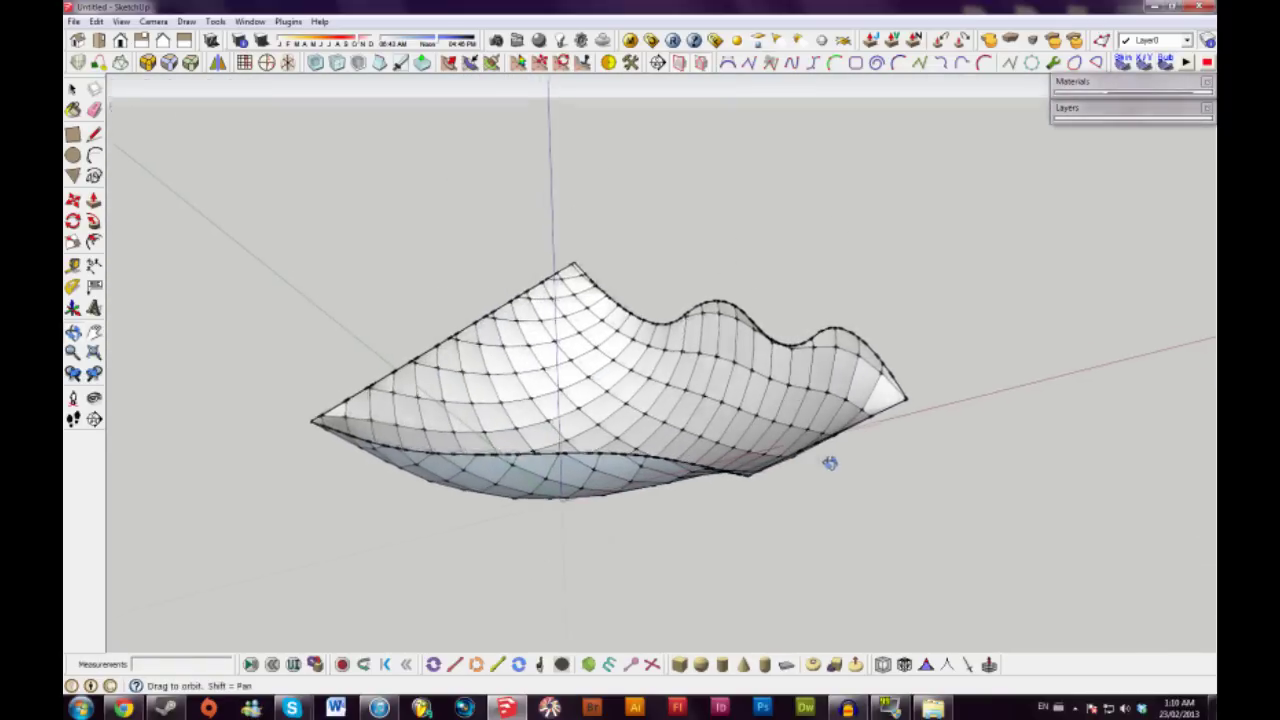
pyautogui.moveTo(497, 409); pyautogui.dragTo(640, 590, button='middle')
pyautogui.moveTo(730, 420)
pyautogui.mouseDown(button='middle')
pyautogui.moveTo(680, 434)
pyautogui.moveTo(574, 320)
pyautogui.moveTo(726, 432)
pyautogui.mouseUp(button='middle')
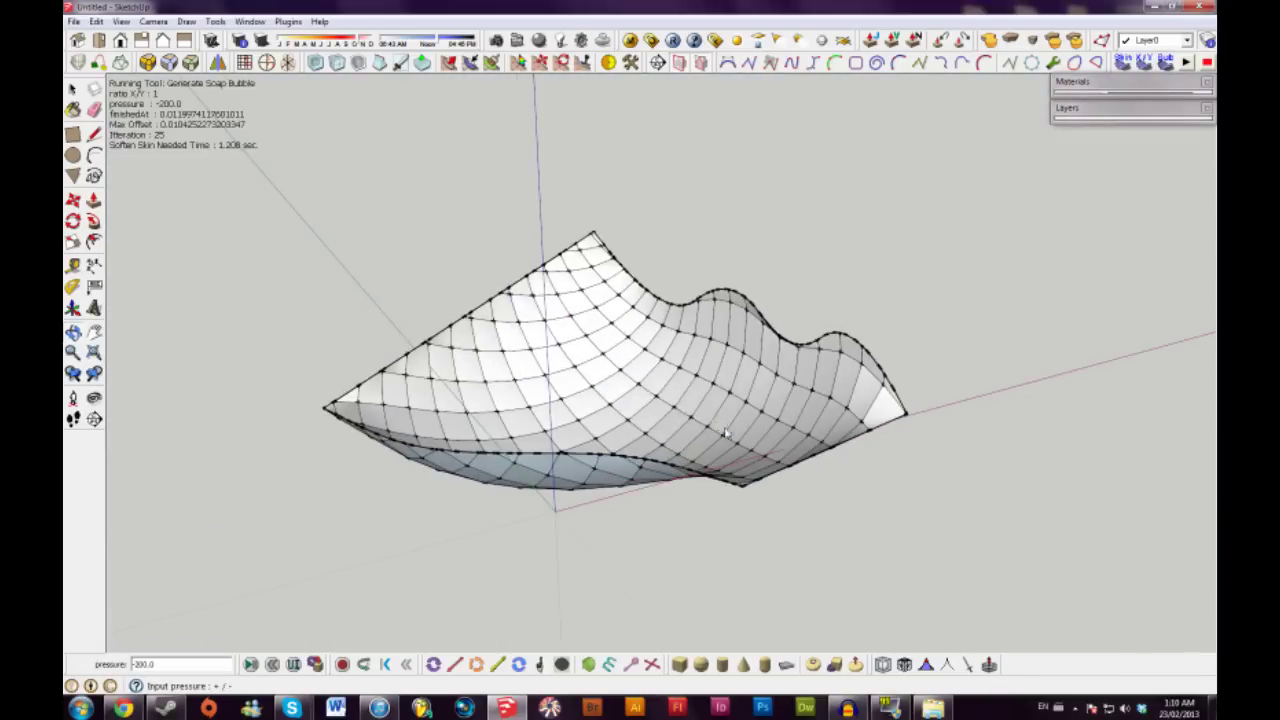
# Explode the inflated skin group and clear the selection
pyautogui.rightClick(630, 345)
pyautogui.click(665, 432)
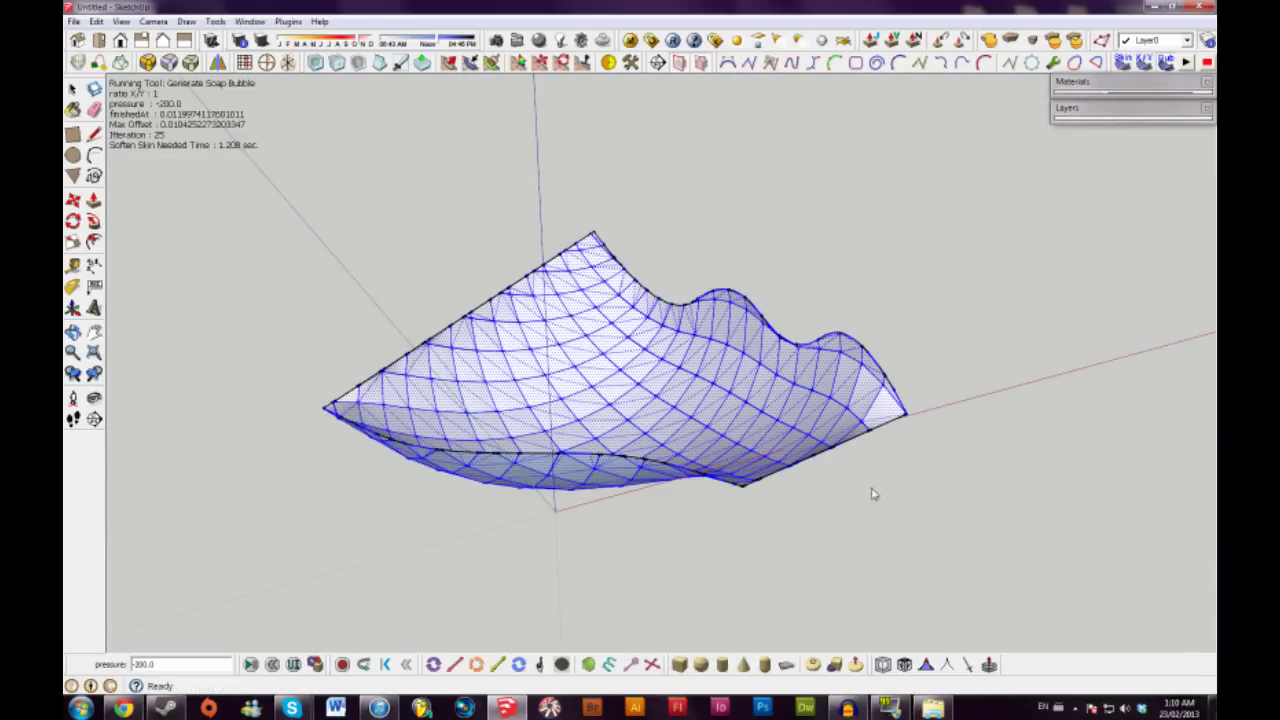
pyautogui.moveTo(875, 537)
pyautogui.mouseDown(button='middle')
pyautogui.moveTo(767, 515)
pyautogui.moveTo(830, 290)
pyautogui.mouseUp(button='middle')
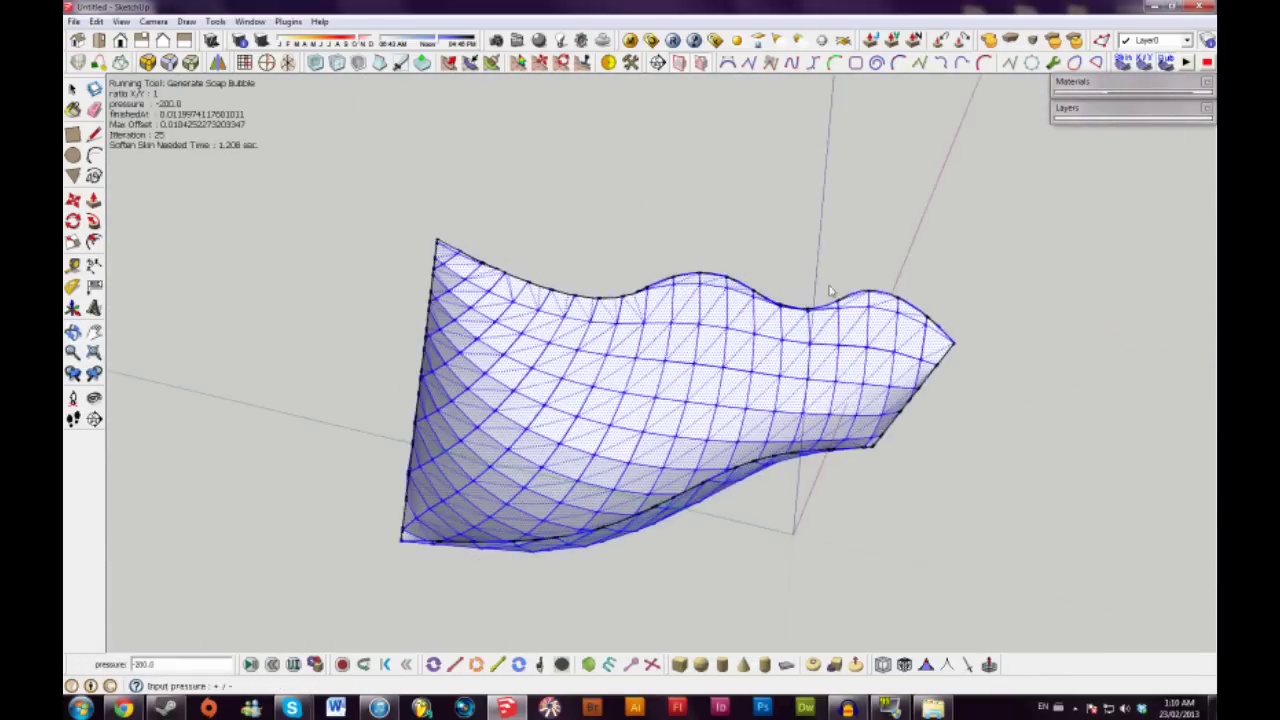
pyautogui.moveTo(549, 383); pyautogui.dragTo(354, 314, button='middle')
pyautogui.press('space')
pyautogui.click(354, 314)
pyautogui.moveTo(506, 397); pyautogui.dragTo(977, 523, button='middle')
# Select the whole exploded skin and soften its edges at 129.1 degrees between normals with smooth normals and soften coplanar on
pyautogui.press('m')
pyautogui.click(670, 427)
pyautogui.scroll(3, 674, 400)
pyautogui.moveTo(694, 446); pyautogui.dragTo(563, 423, button='middle')
pyautogui.press('space')
pyautogui.tripleClick(558, 420)
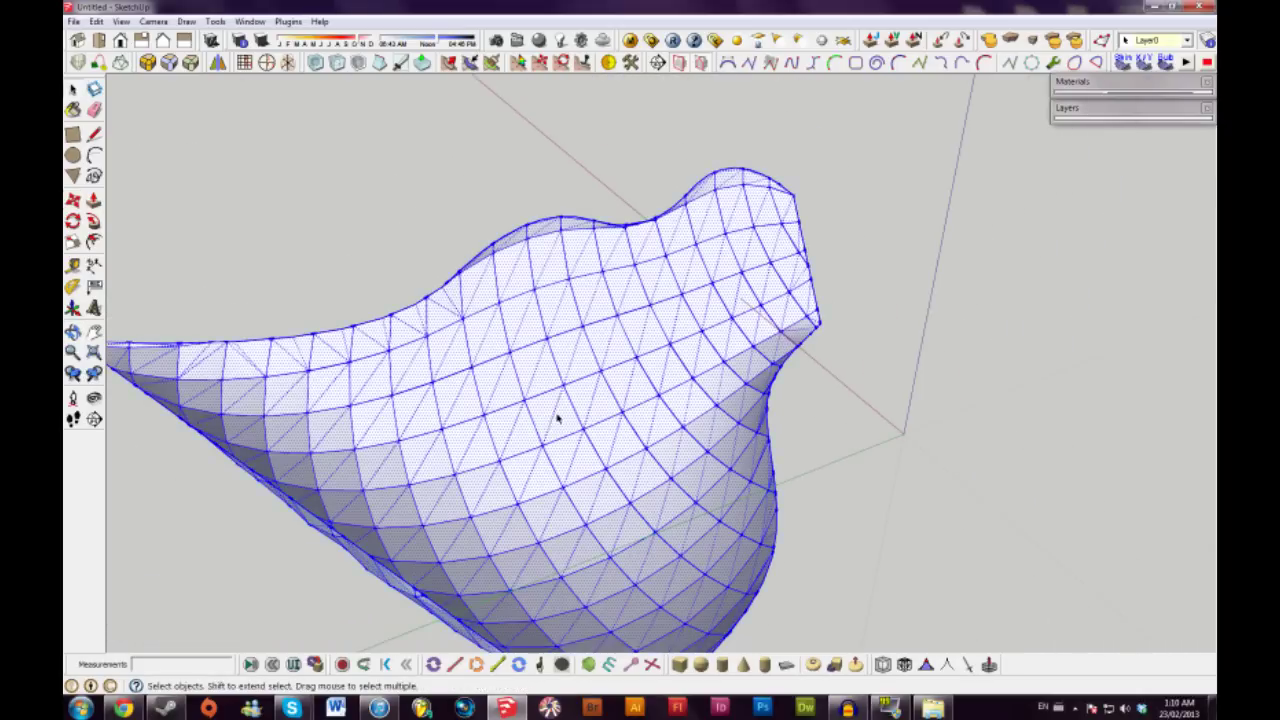
pyautogui.rightClick(558, 420)
pyautogui.click(627, 296)
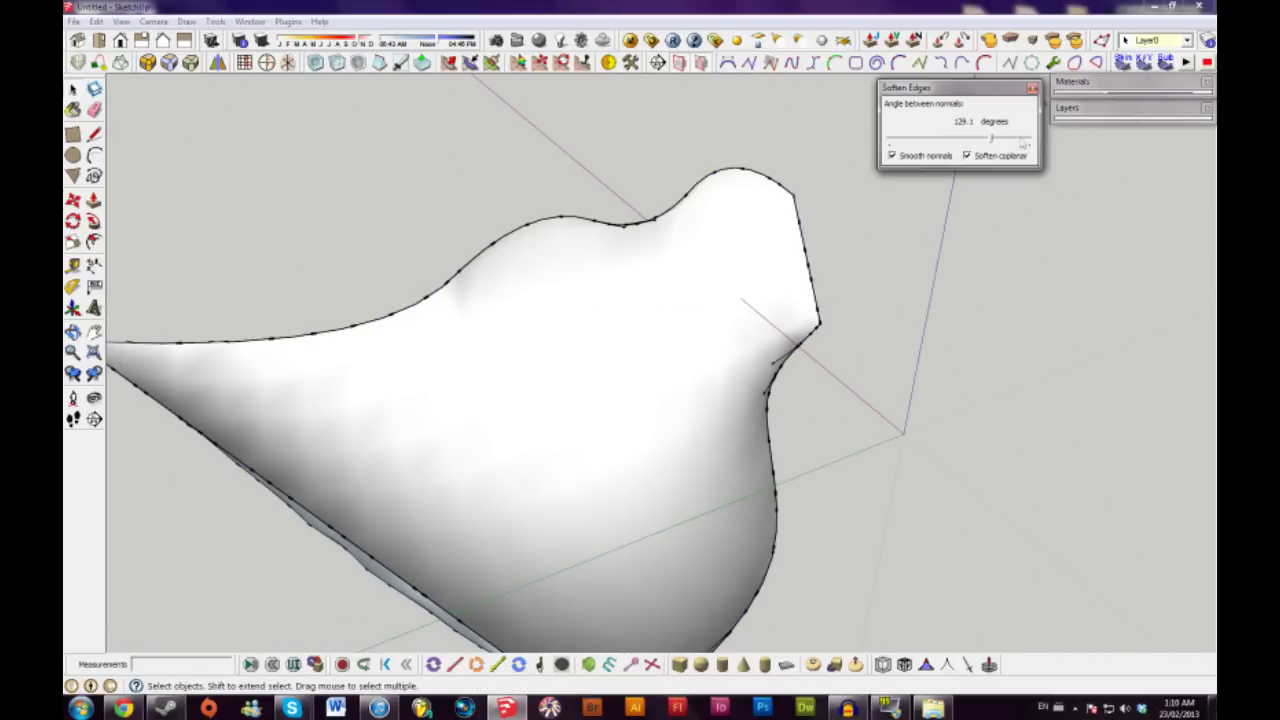
pyautogui.click(1032, 89)
# Undo the edge softening, the exploding and the -200 pressure of the soap skin
pyautogui.moveTo(834, 343)
pyautogui.mouseDown(button='middle')
pyautogui.moveTo(397, 286)
pyautogui.moveTo(280, 209)
pyautogui.moveTo(327, 289)
pyautogui.moveTo(528, 375)
pyautogui.moveTo(546, 400)
pyautogui.moveTo(546, 386)
pyautogui.moveTo(595, 413)
pyautogui.moveTo(745, 422)
pyautogui.mouseUp(button='middle')
pyautogui.scroll(-3, 528, 375)
pyautogui.moveTo(645, 400); pyautogui.dragTo(466, 323, button='middle')
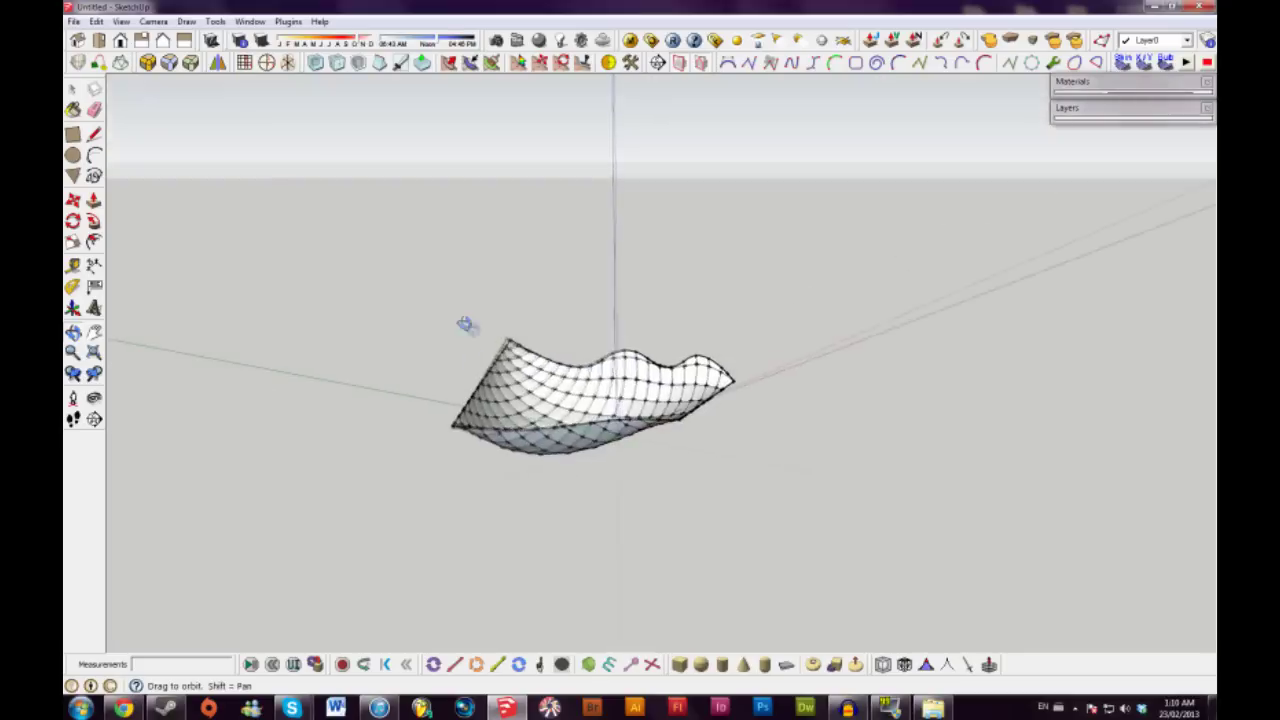
pyautogui.moveTo(645, 400); pyautogui.dragTo(535, 402, button='middle')
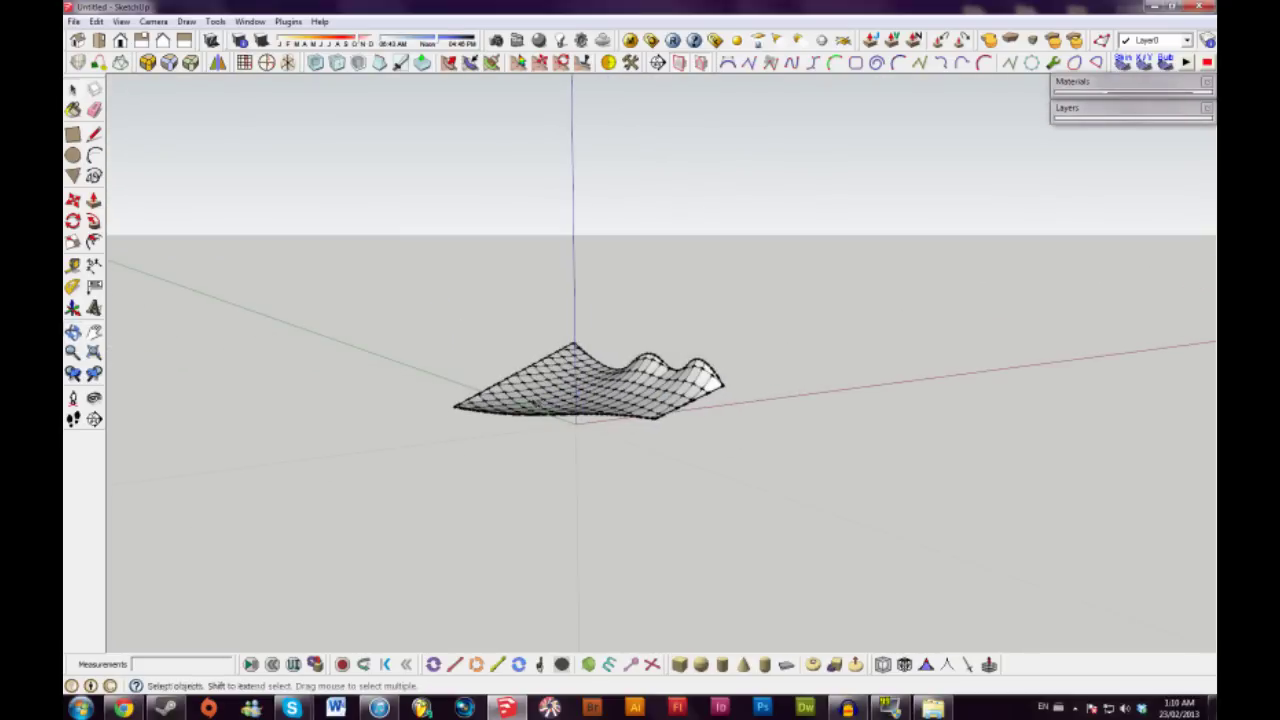
# Select the entire soap skin with its boundary and delete it to empty the model
pyautogui.moveTo(757, 475); pyautogui.dragTo(563, 443, button='middle')
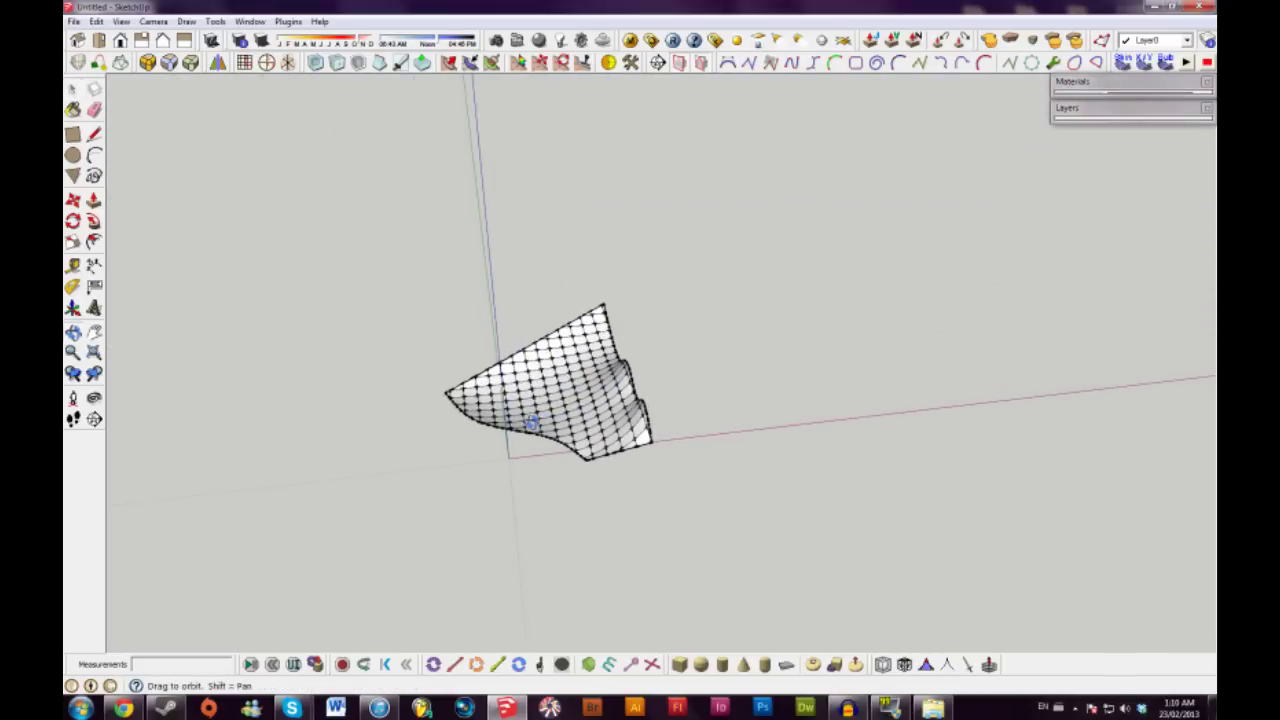
pyautogui.moveTo(643, 430)
pyautogui.mouseDown(button='middle')
pyautogui.moveTo(625, 435)
pyautogui.moveTo(666, 443)
pyautogui.moveTo(620, 440)
pyautogui.mouseUp(button='middle')
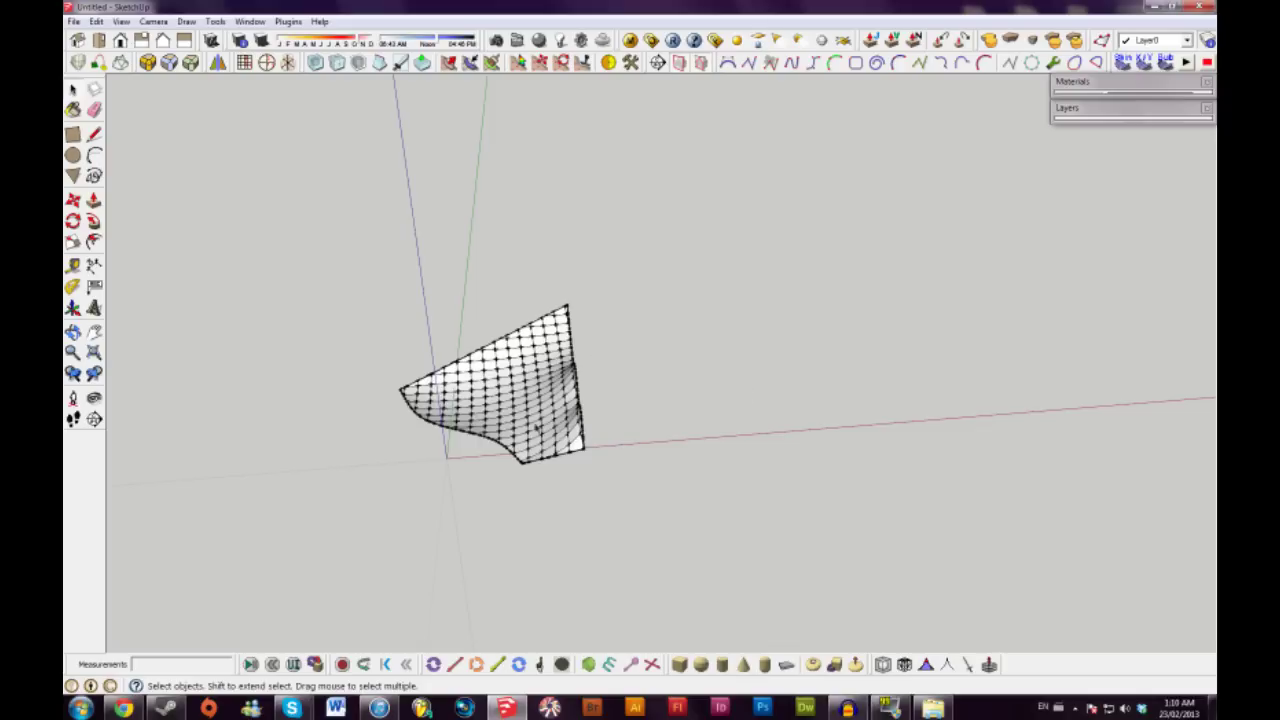
pyautogui.moveTo(537, 445); pyautogui.dragTo(514, 426, button='middle')
pyautogui.moveTo(276, 525); pyautogui.dragTo(266, 506)
pyautogui.press('Delete')
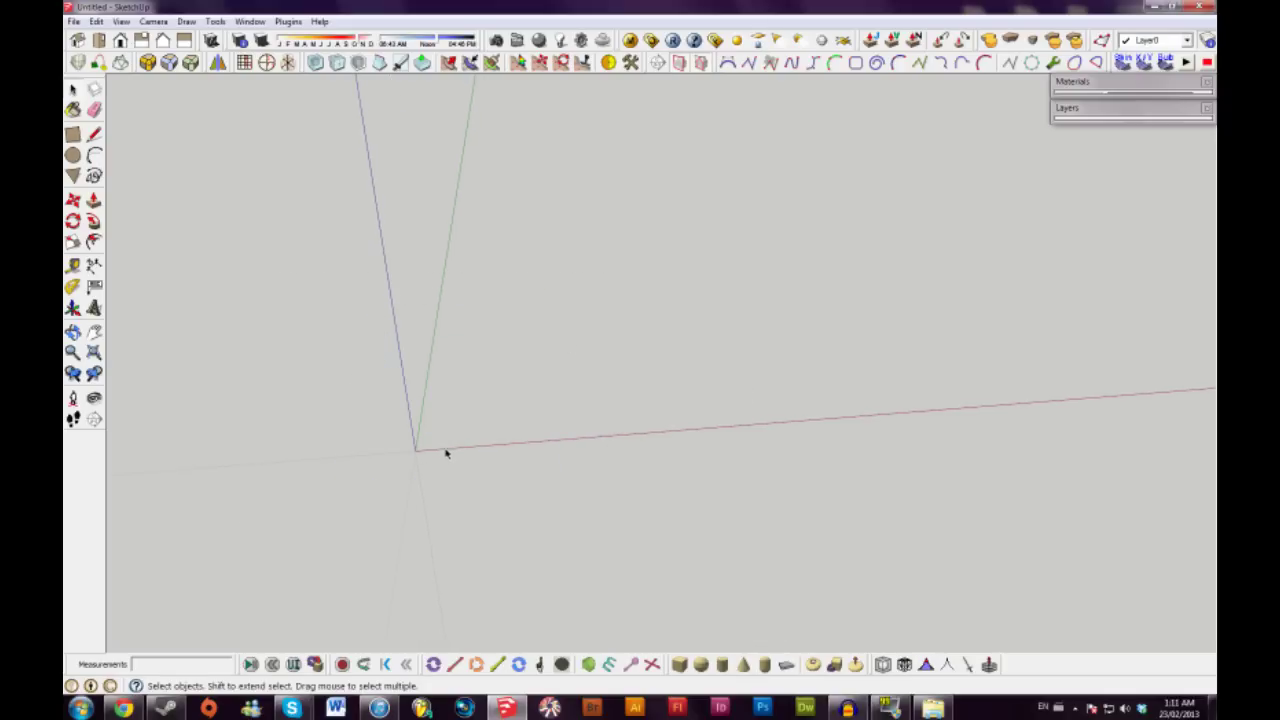
# Draw a 6 by 6 inch square on the ground plane near the origin
pyautogui.moveTo(443, 451); pyautogui.dragTo(410, 432, button='middle')
pyautogui.keyDown('shift'); pyautogui.moveTo(311, 393); pyautogui.dragTo(546, 406, button='middle'); pyautogui.keyUp('shift')
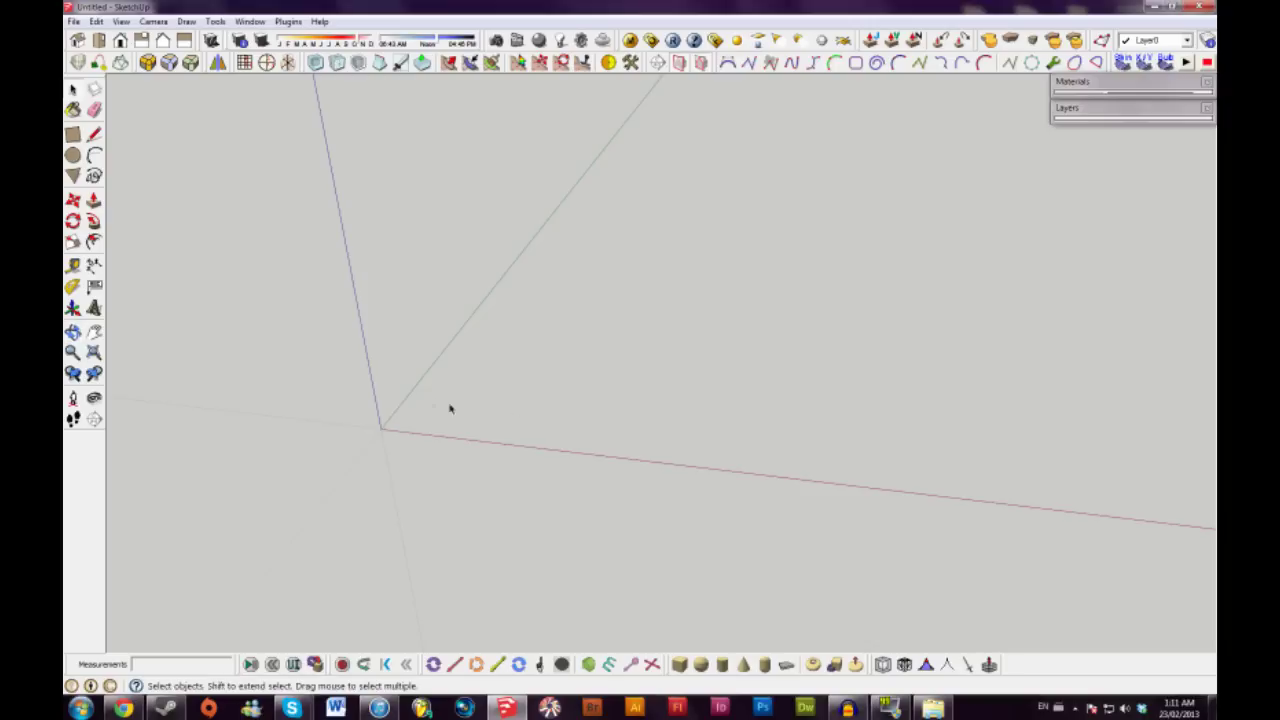
pyautogui.scroll(4, 449, 410)
pyautogui.moveTo(501, 447); pyautogui.dragTo(480, 420, button='middle')
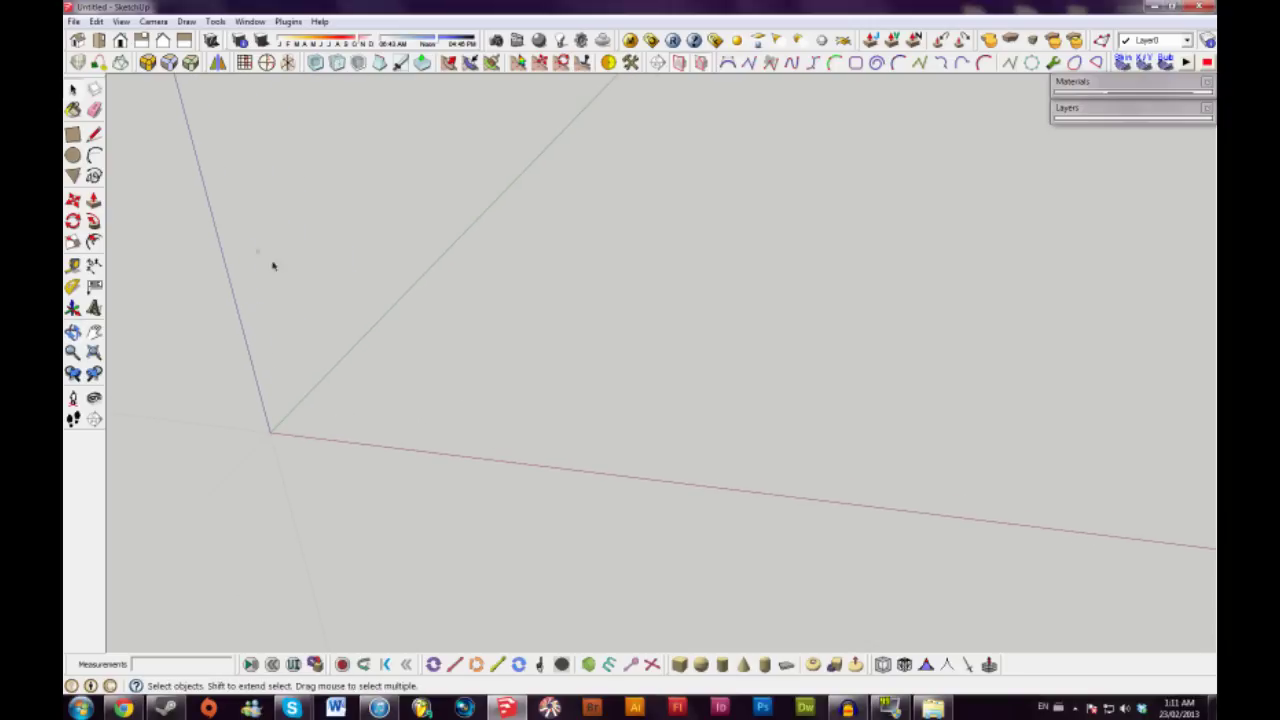
pyautogui.click(72, 134)
pyautogui.moveTo(389, 331); pyautogui.dragTo(461, 180, button='middle')
pyautogui.moveTo(365, 400); pyautogui.dragTo(354, 356, button='middle')
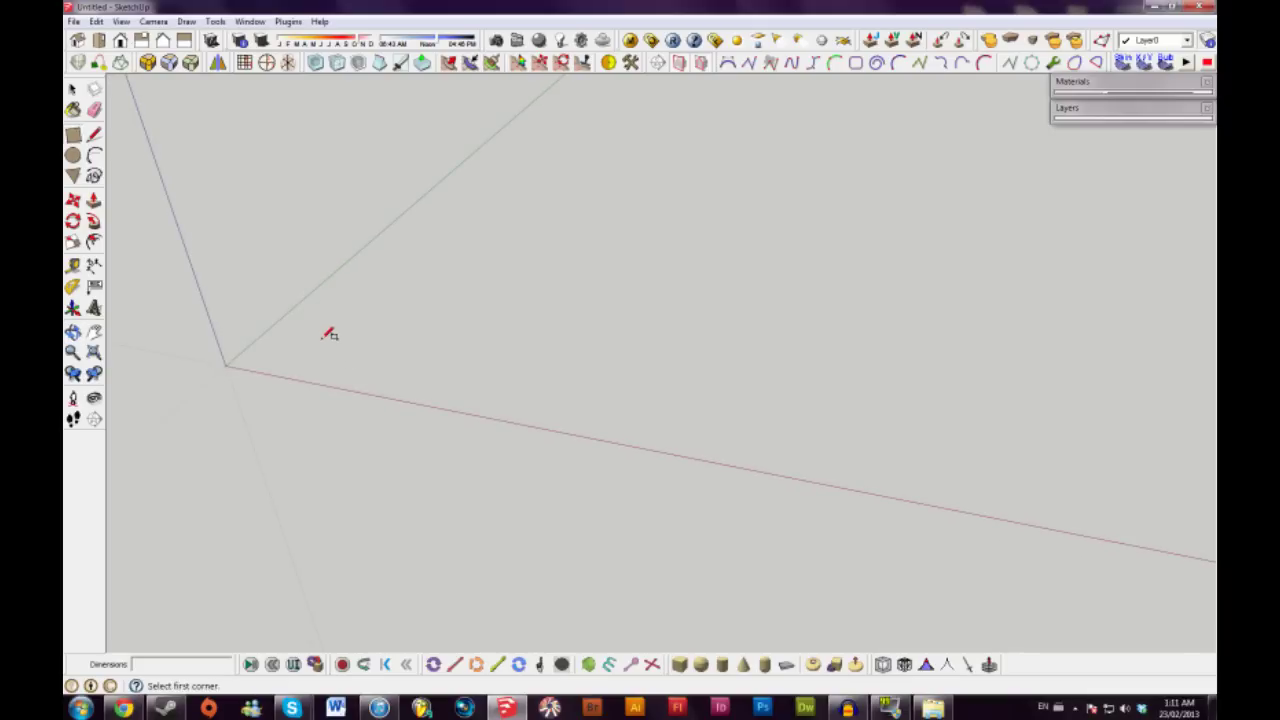
pyautogui.moveTo(323, 356); pyautogui.dragTo(323, 357, button='middle')
pyautogui.click(318, 361)
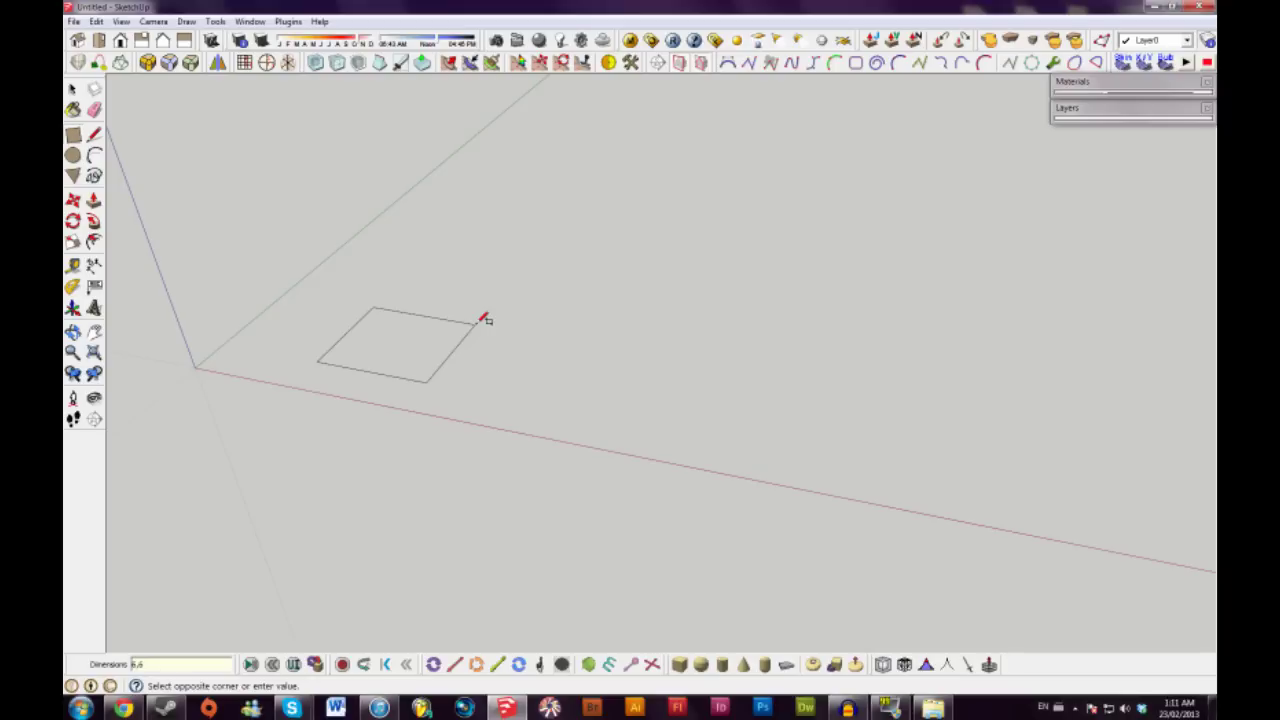
pyautogui.press('Return')
# Reverse the square's face so that its front side points up
pyautogui.keyDown('shift'); pyautogui.moveTo(346, 386); pyautogui.dragTo(469, 350, button='middle'); pyautogui.keyUp('shift')
pyautogui.scroll(5, 510, 350)
pyautogui.press('space')
pyautogui.rightClick(508, 351)
pyautogui.click(555, 486)
pyautogui.click(625, 390)
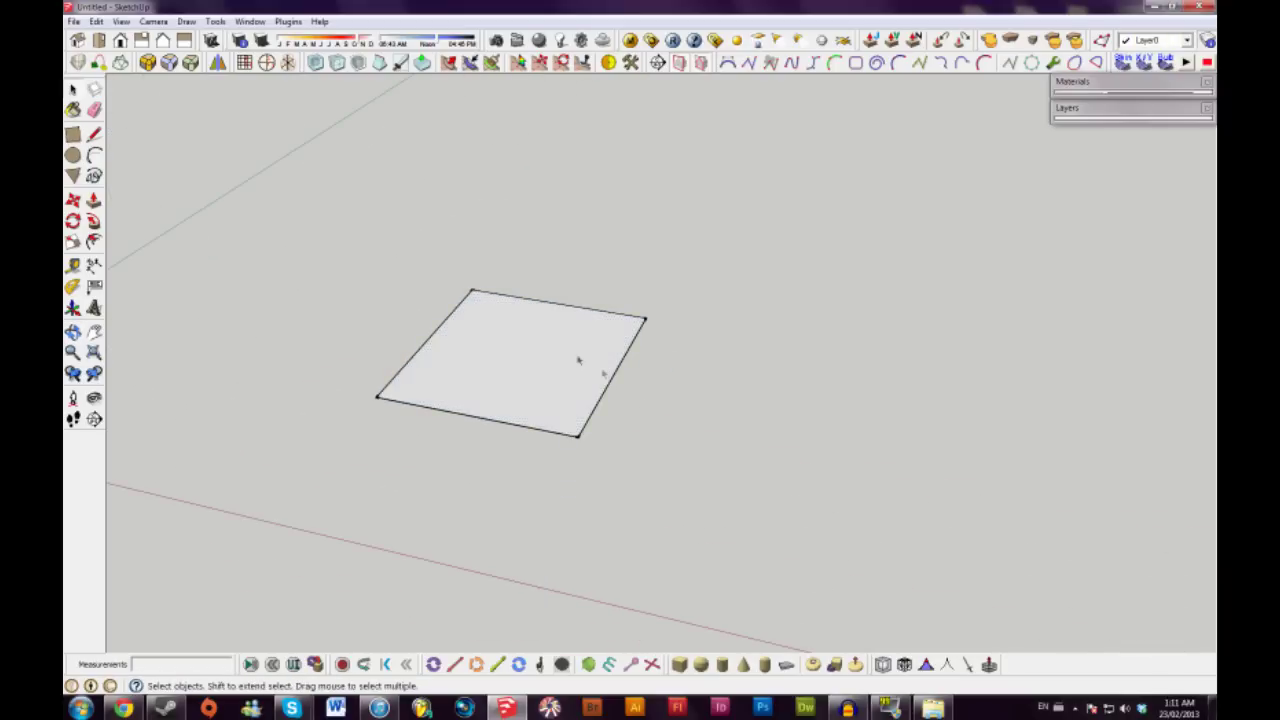
# Draw a circle with a radius of 0.5 inch centred on each of the square's four corners
pyautogui.moveTo(578, 360); pyautogui.dragTo(436, 390, button='middle')
pyautogui.click(72, 155)
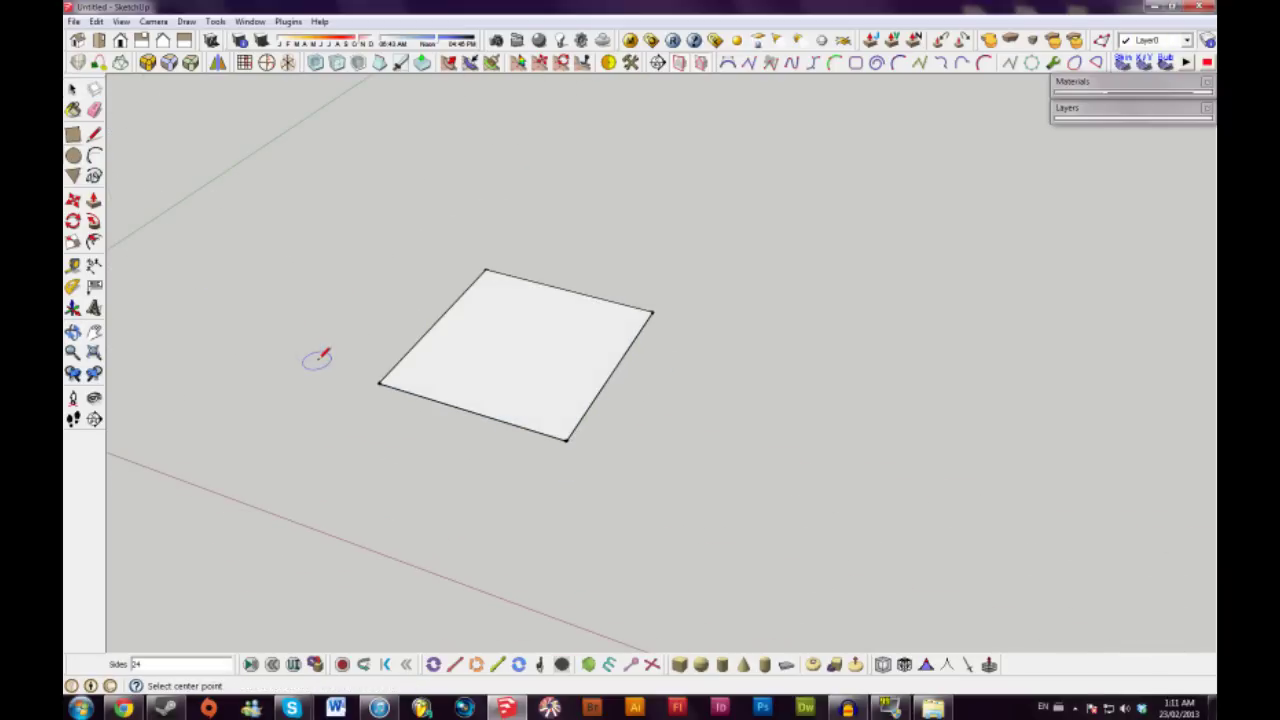
pyautogui.scroll(4, 378, 382)
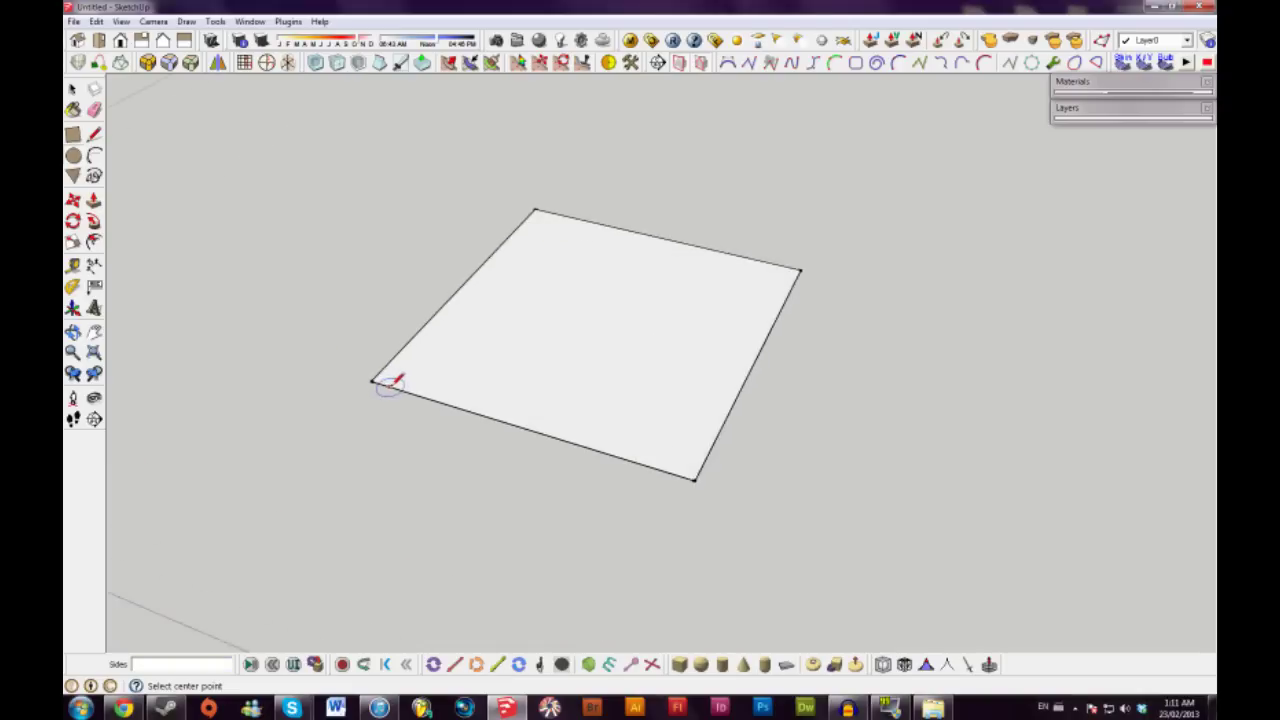
pyautogui.click(370, 380)
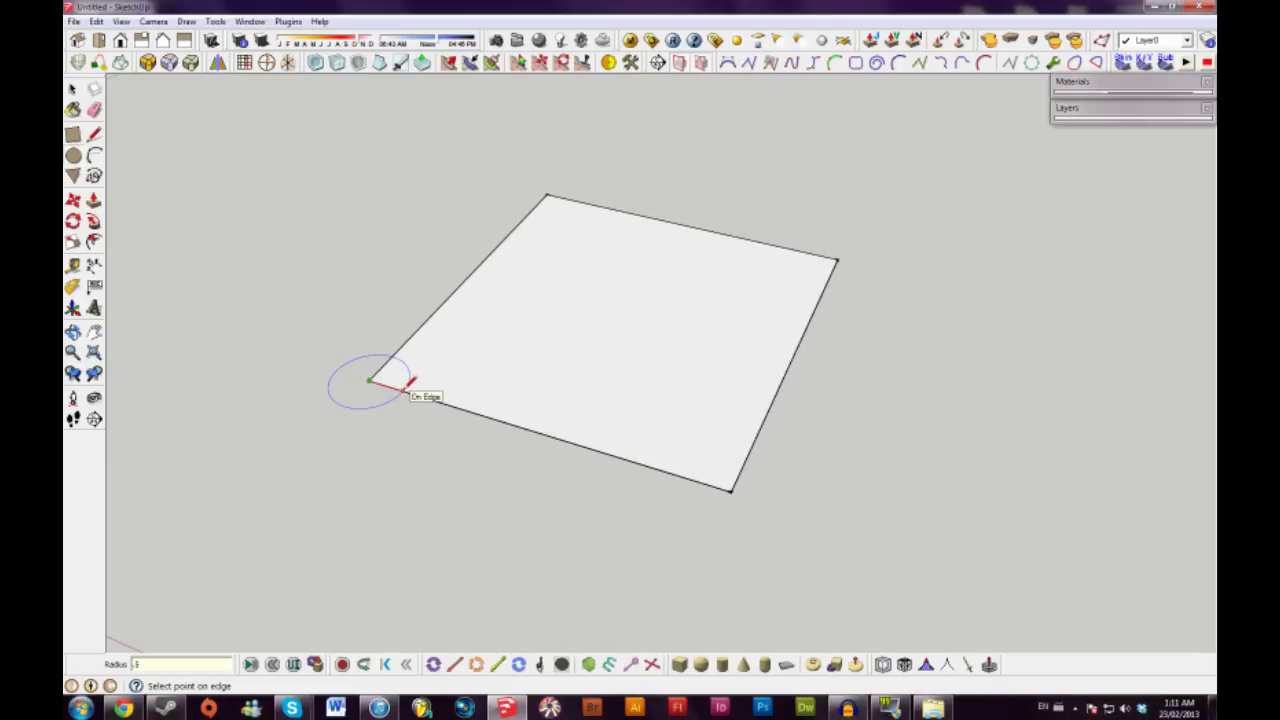
pyautogui.click(402, 386)
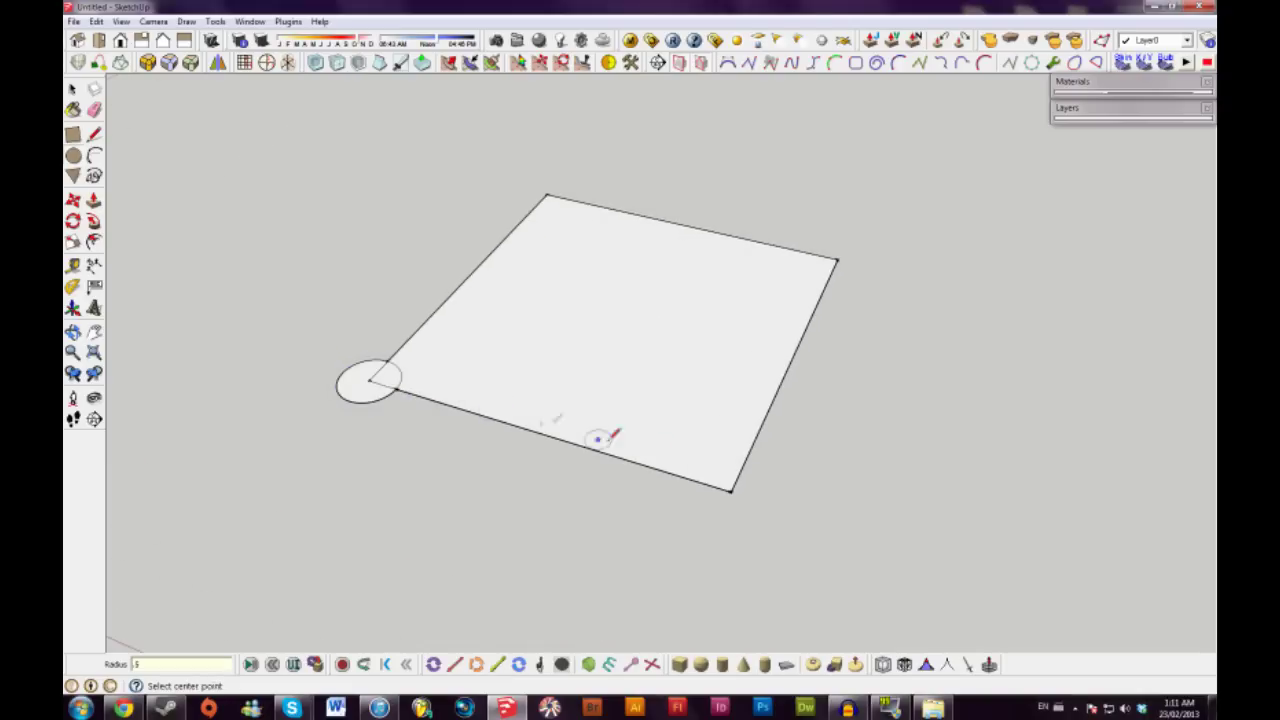
pyautogui.click(699, 479)
pyautogui.click(838, 263)
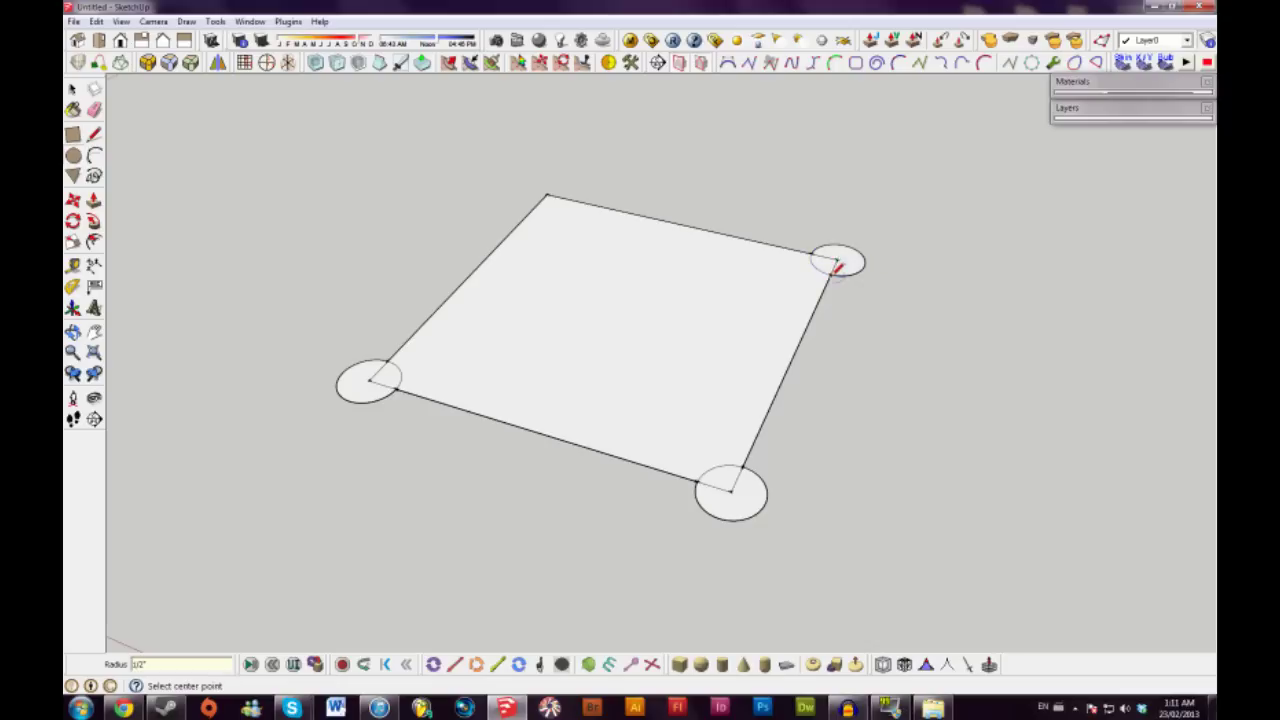
pyautogui.click(578, 195)
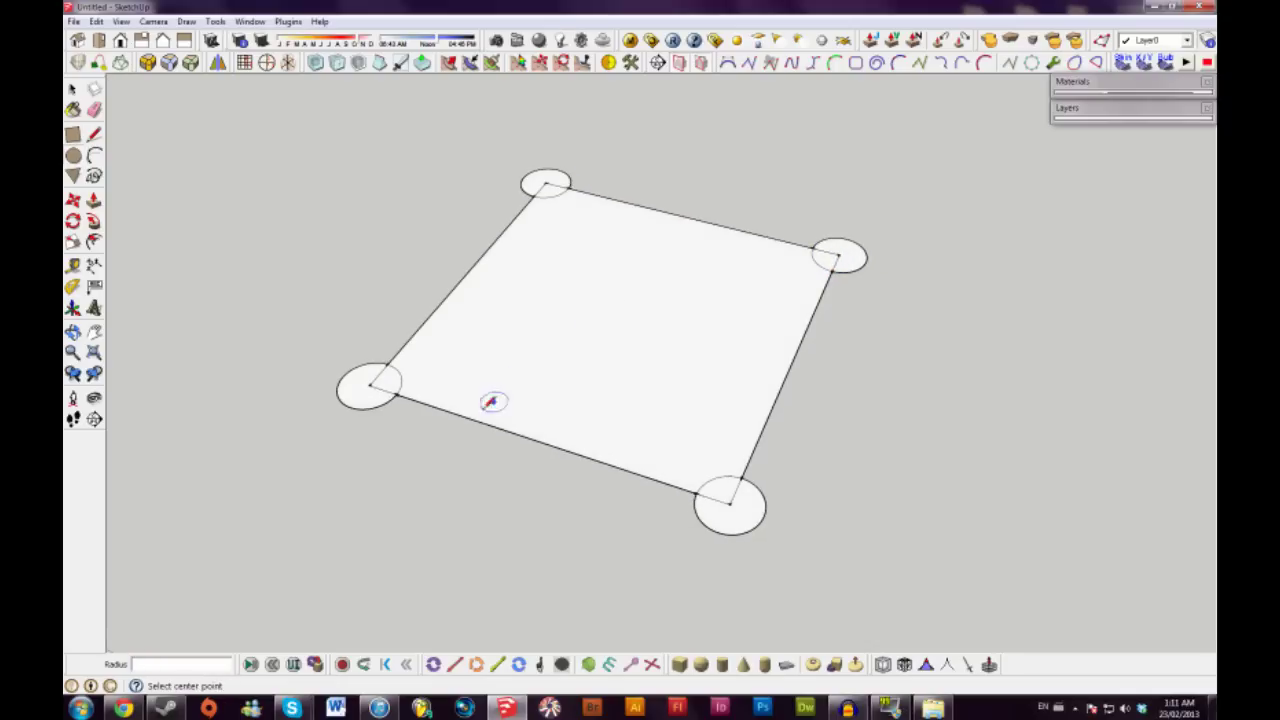
# Erase the outer parts of three corner circles and the enclosed corner edges to leave concave notches in the square
pyautogui.press('e')
pyautogui.click(368, 361)
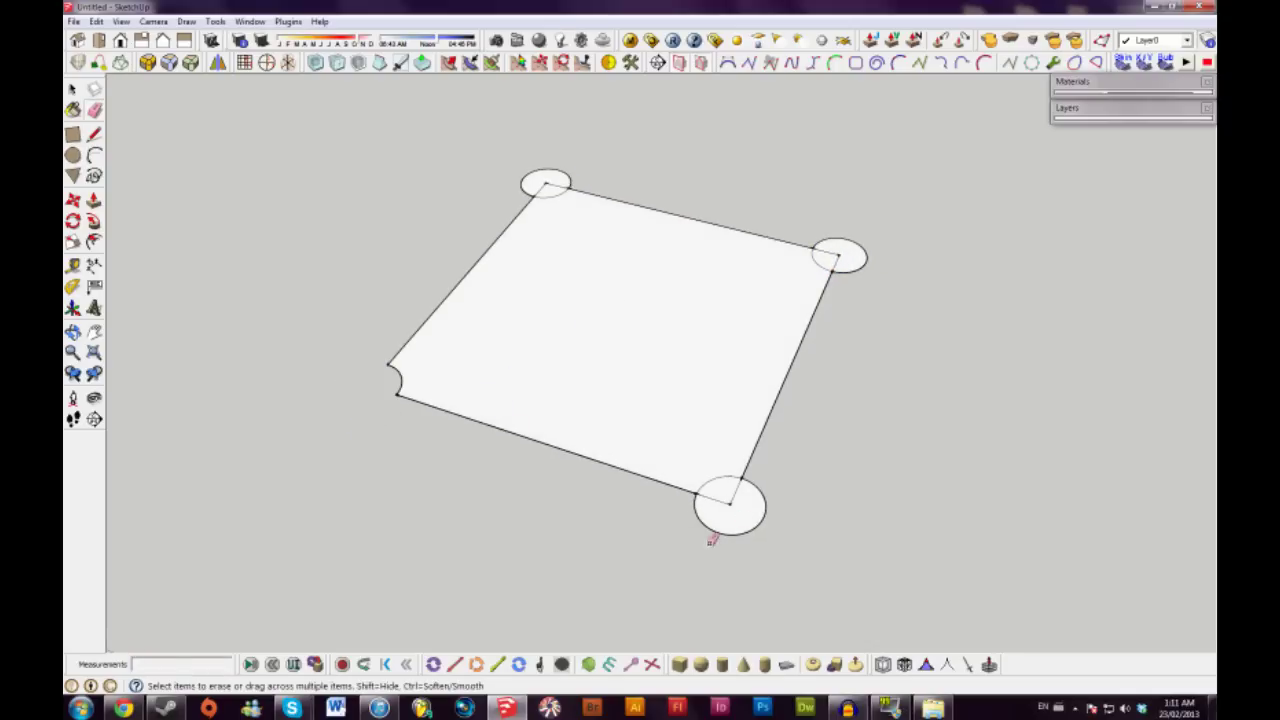
pyautogui.click(710, 535)
pyautogui.click(858, 264)
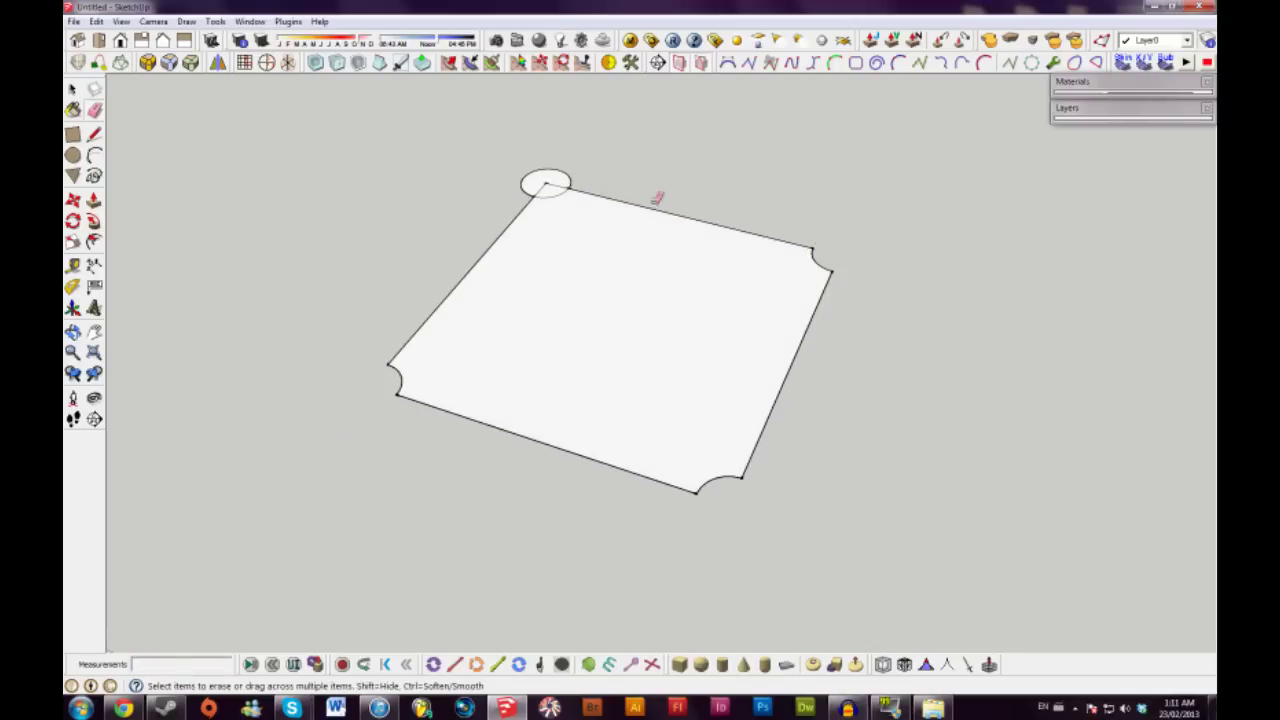
# Copy the remaining corner circle to a spot beside the square and erase the original so the fourth corner is notched
pyautogui.press('space')
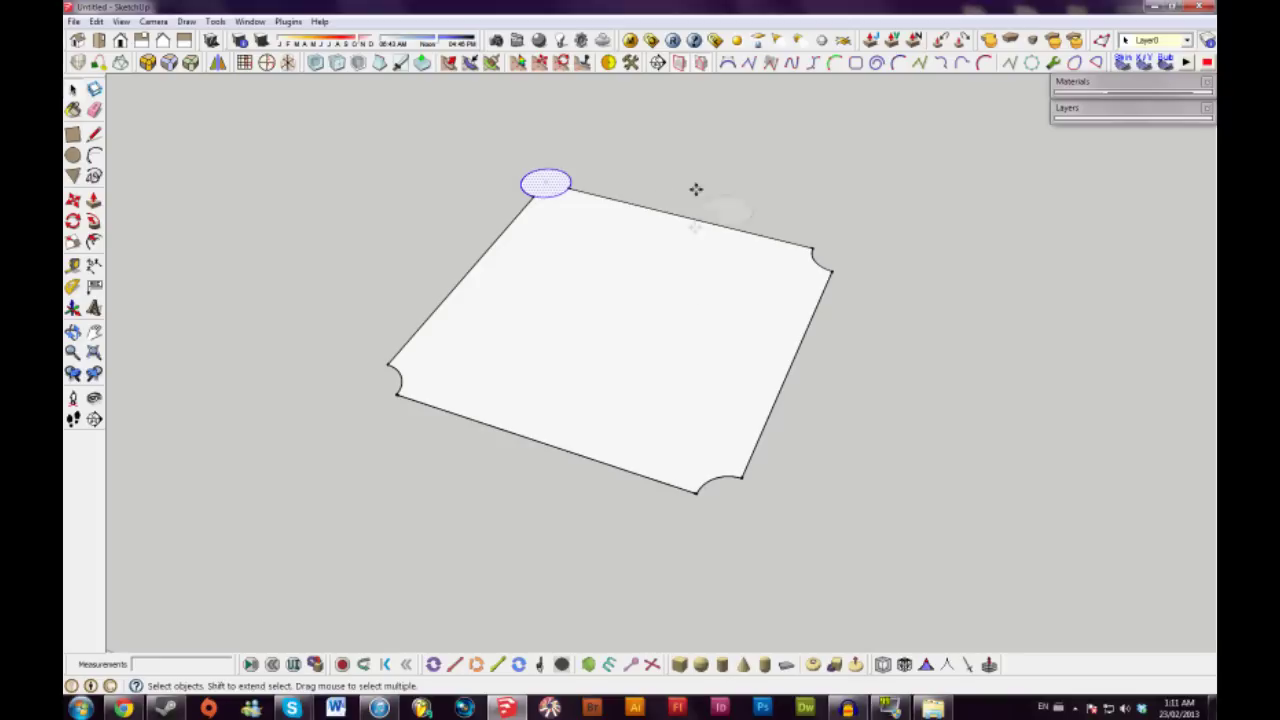
pyautogui.click(886, 486)
pyautogui.press('e')
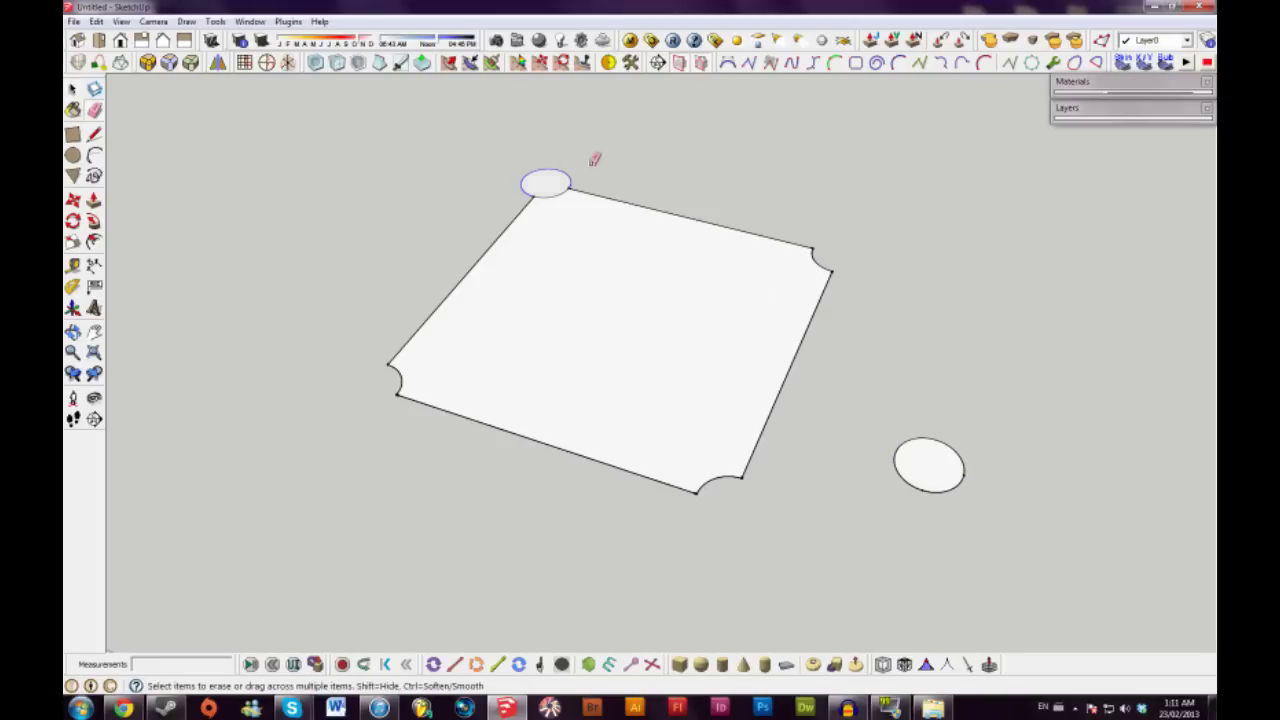
pyautogui.click(570, 182)
# Delete the copied circle and draw a new circle with a radius of 1/2 inch beside the notched square
pyautogui.moveTo(751, 366); pyautogui.dragTo(726, 424, button='middle')
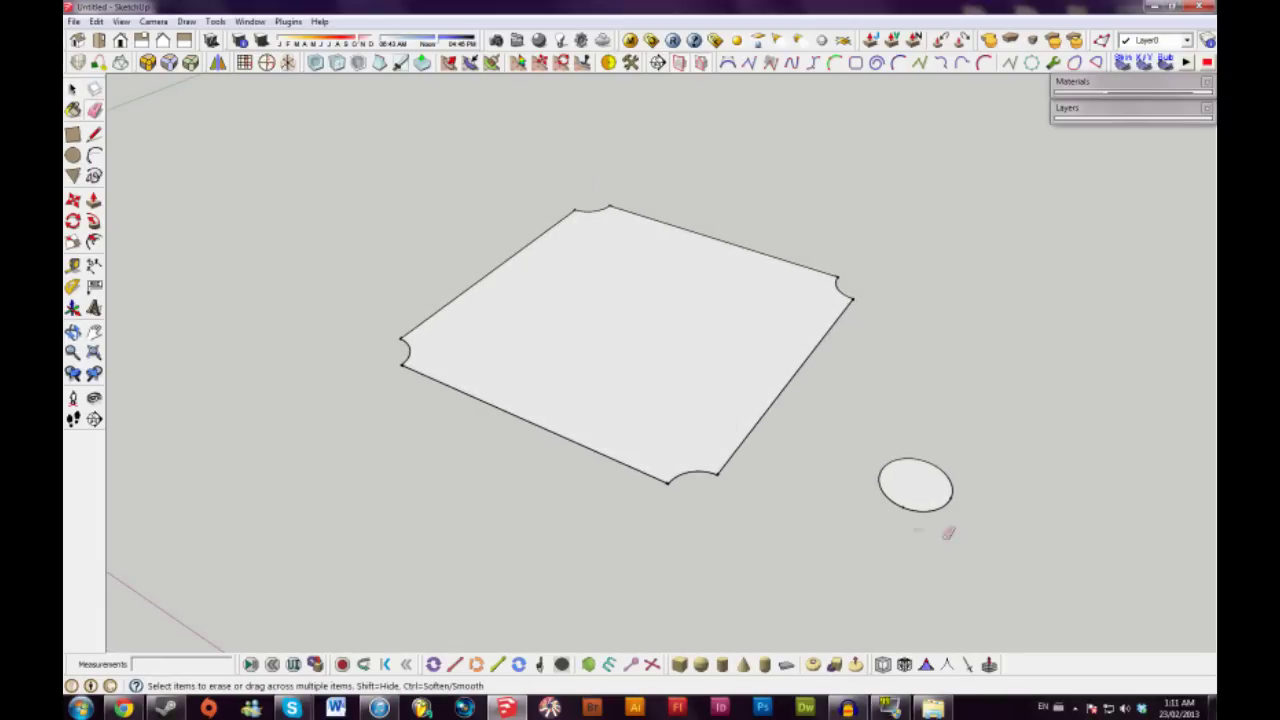
pyautogui.moveTo(948, 533); pyautogui.dragTo(987, 424)
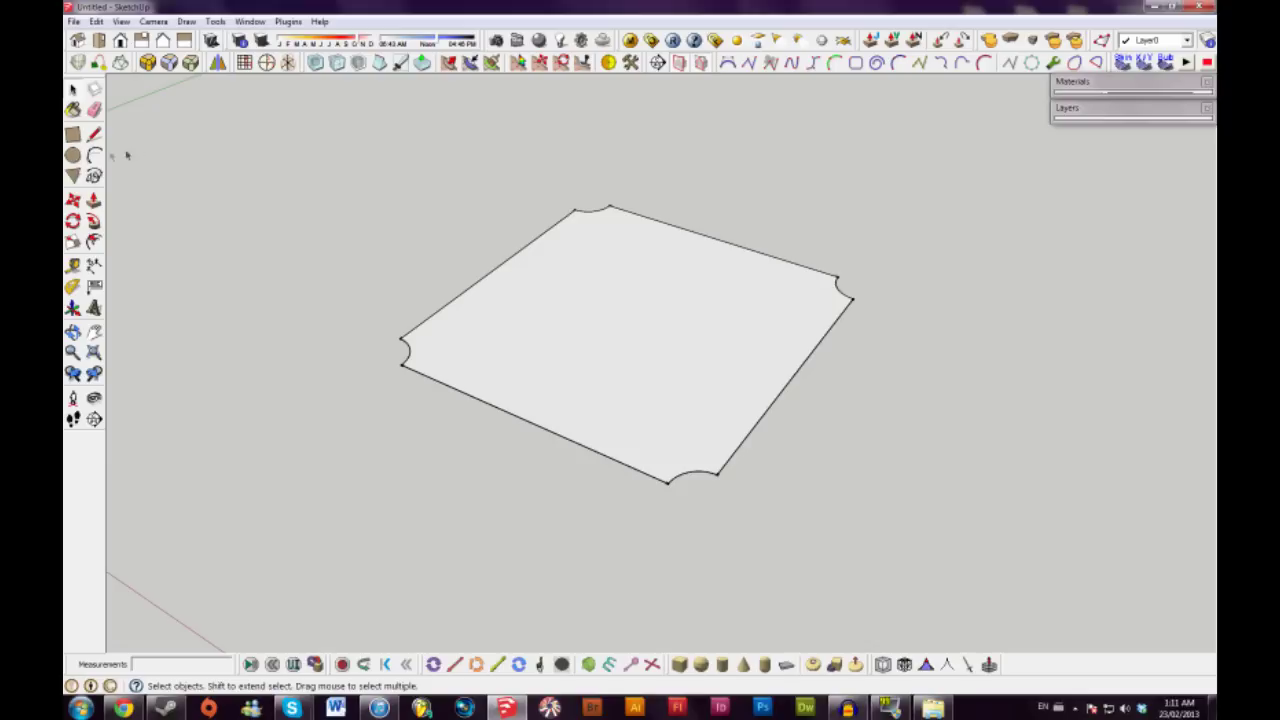
pyautogui.click(72, 155)
pyautogui.click(926, 512)
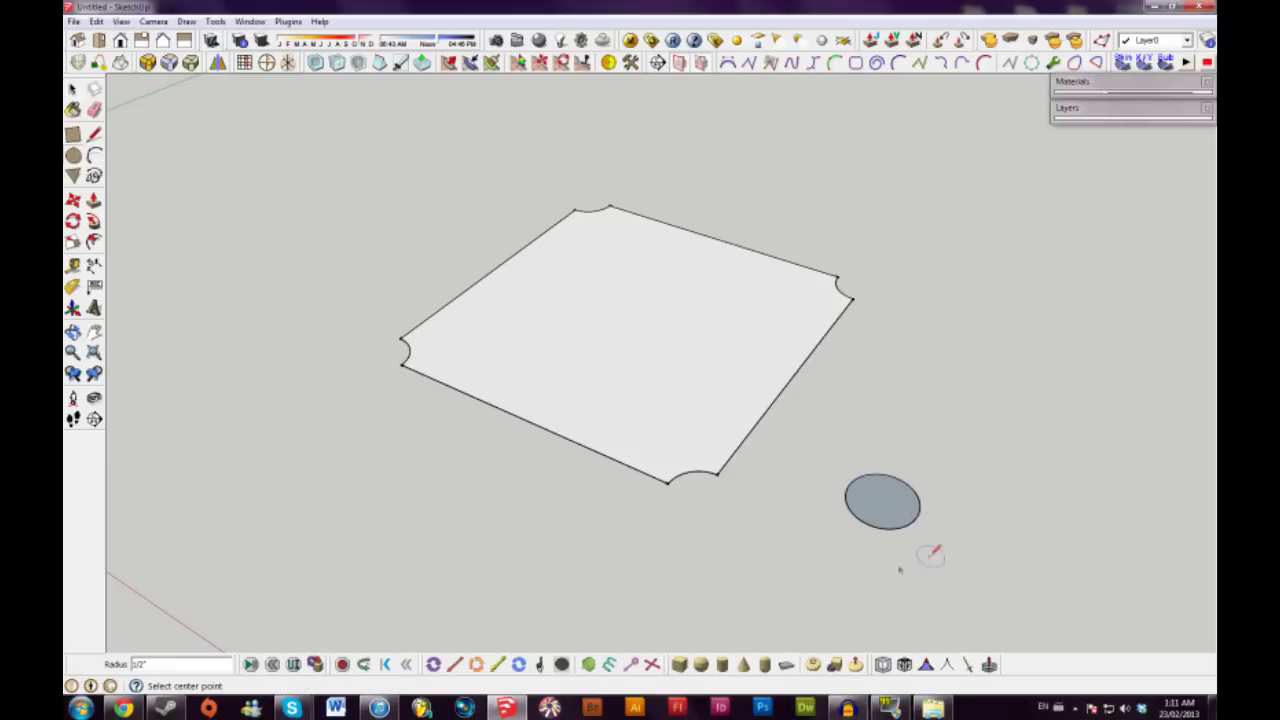
# Reverse the face of the circle beside the notched square
pyautogui.press('space')
pyautogui.rightClick(900, 508)
pyautogui.click(985, 350)
pyautogui.moveTo(956, 430); pyautogui.dragTo(633, 482, button='middle')
# Draw vertical arcs with a 1-inch bulge over the notched square's two front edges
pyautogui.press('l')
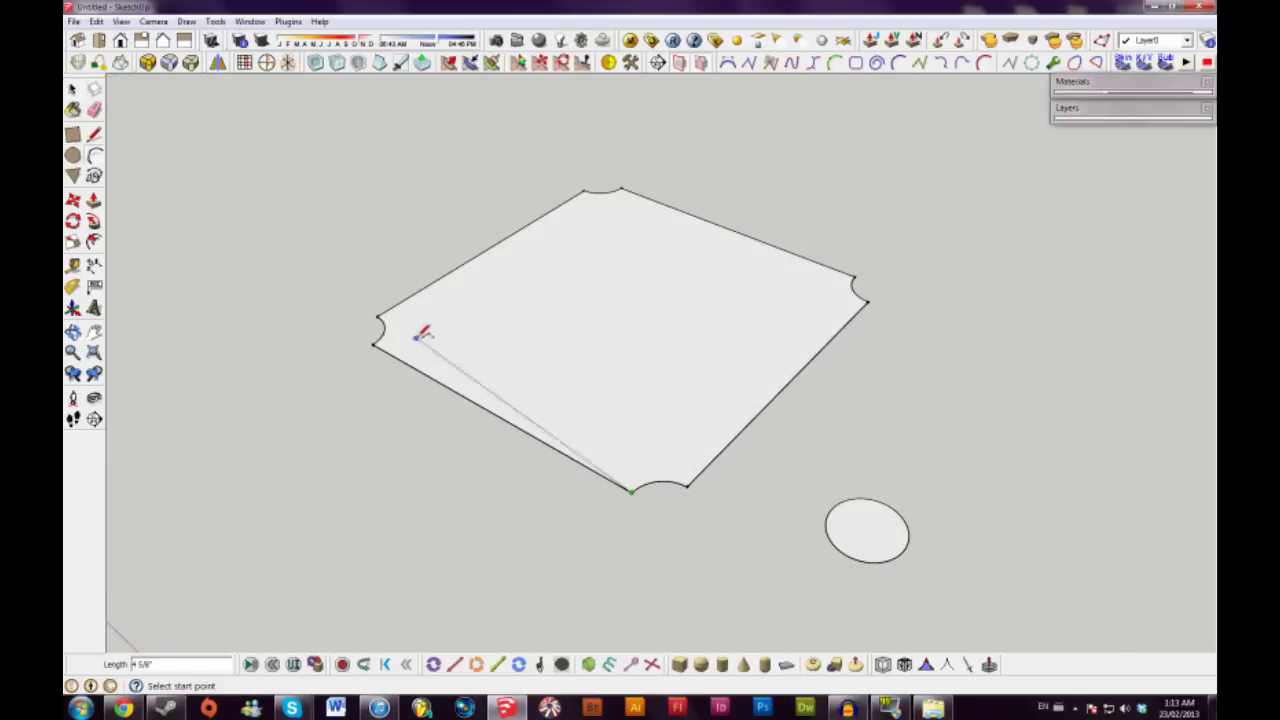
pyautogui.press('space')
pyautogui.moveTo(378, 385); pyautogui.dragTo(382, 362, button='middle')
pyautogui.press('a')
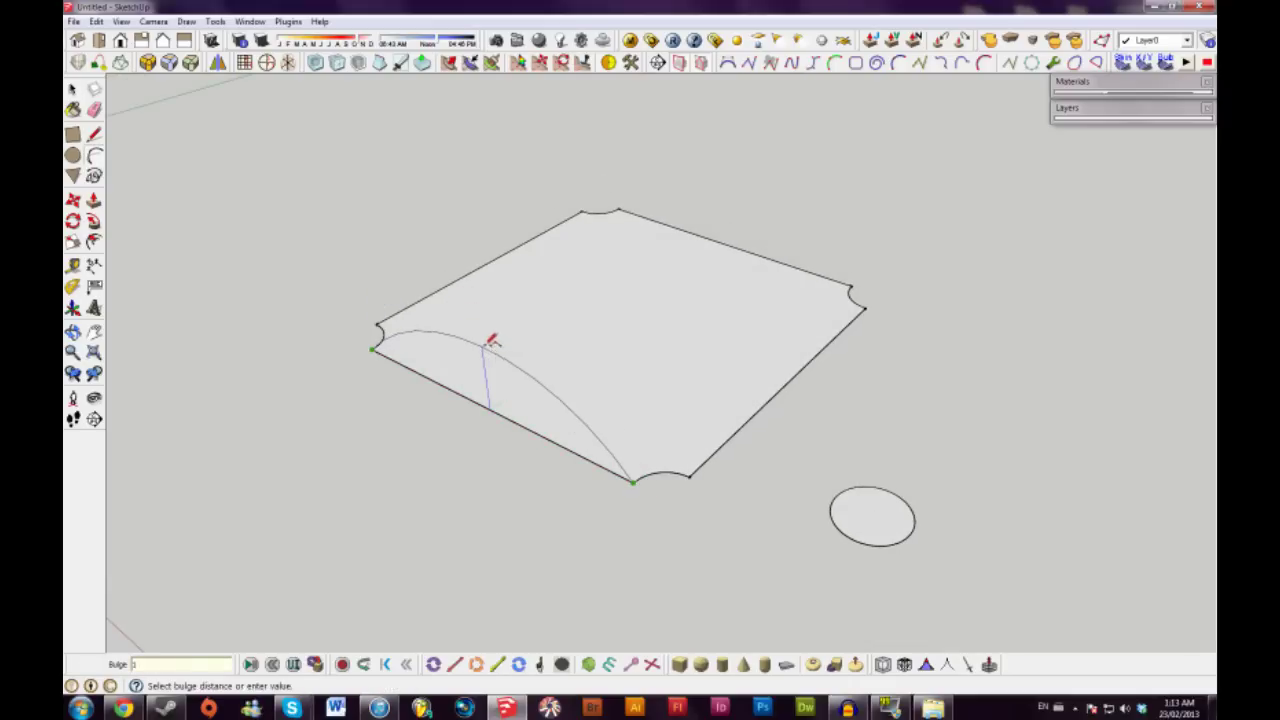
pyautogui.click(490, 342)
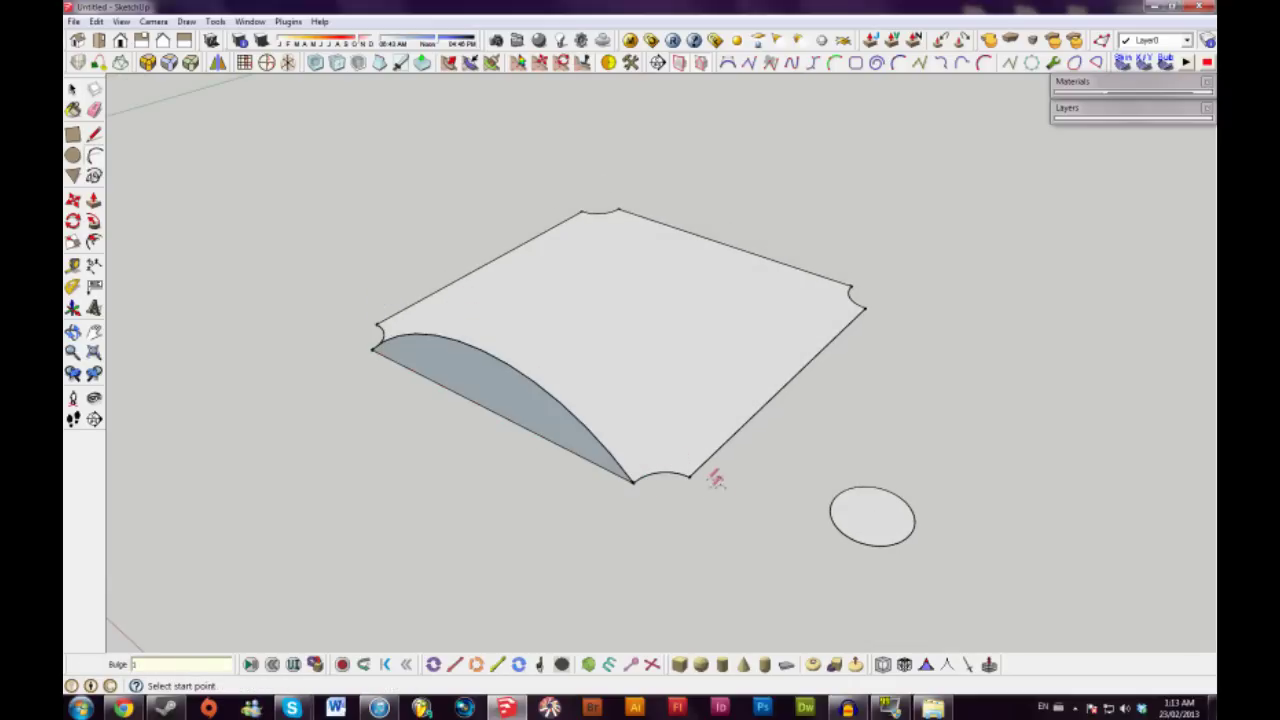
pyautogui.click(866, 307)
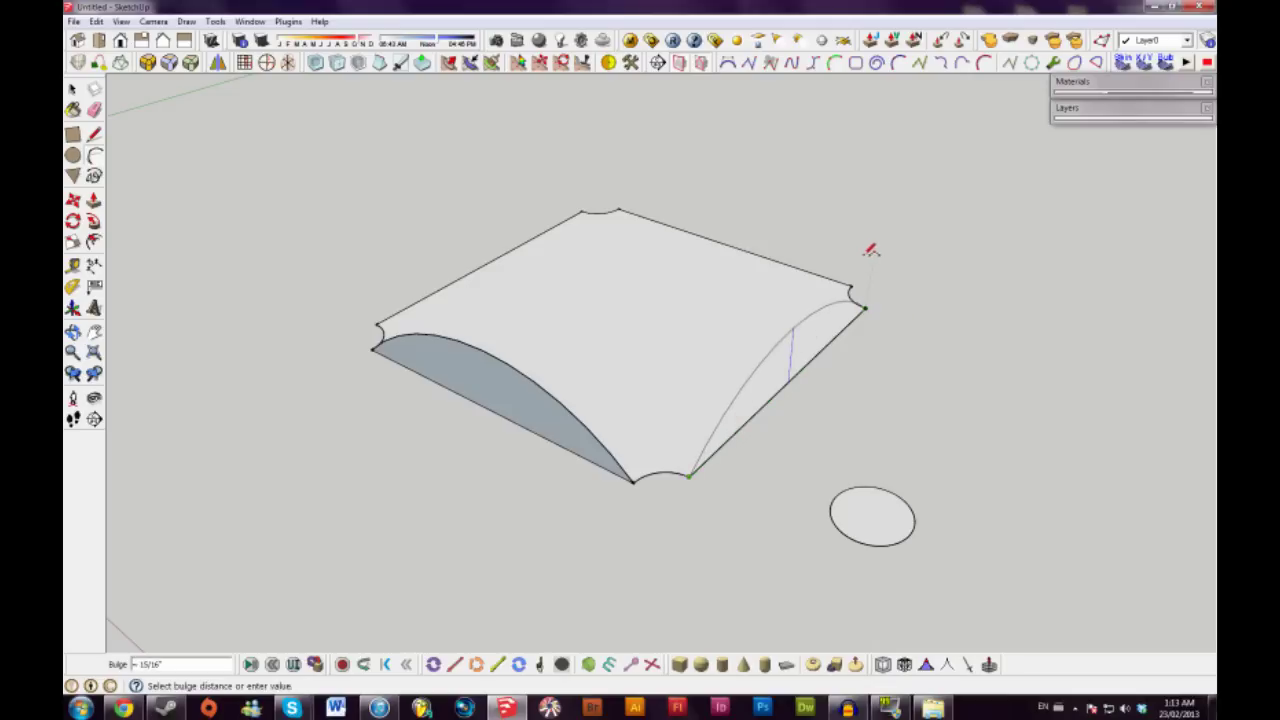
pyautogui.click(870, 250)
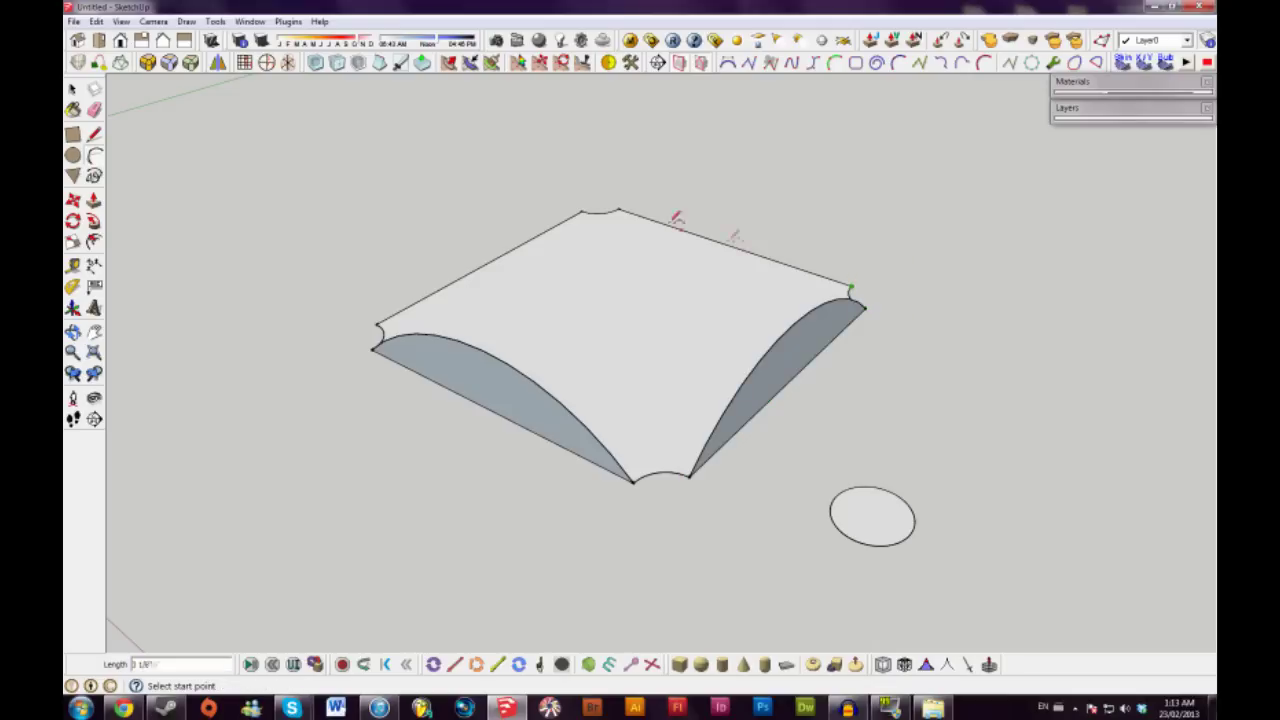
# Draw matching vertical arcs with a 1-inch bulge over the notched square's two back edges
pyautogui.click(627, 202)
pyautogui.click(850, 288)
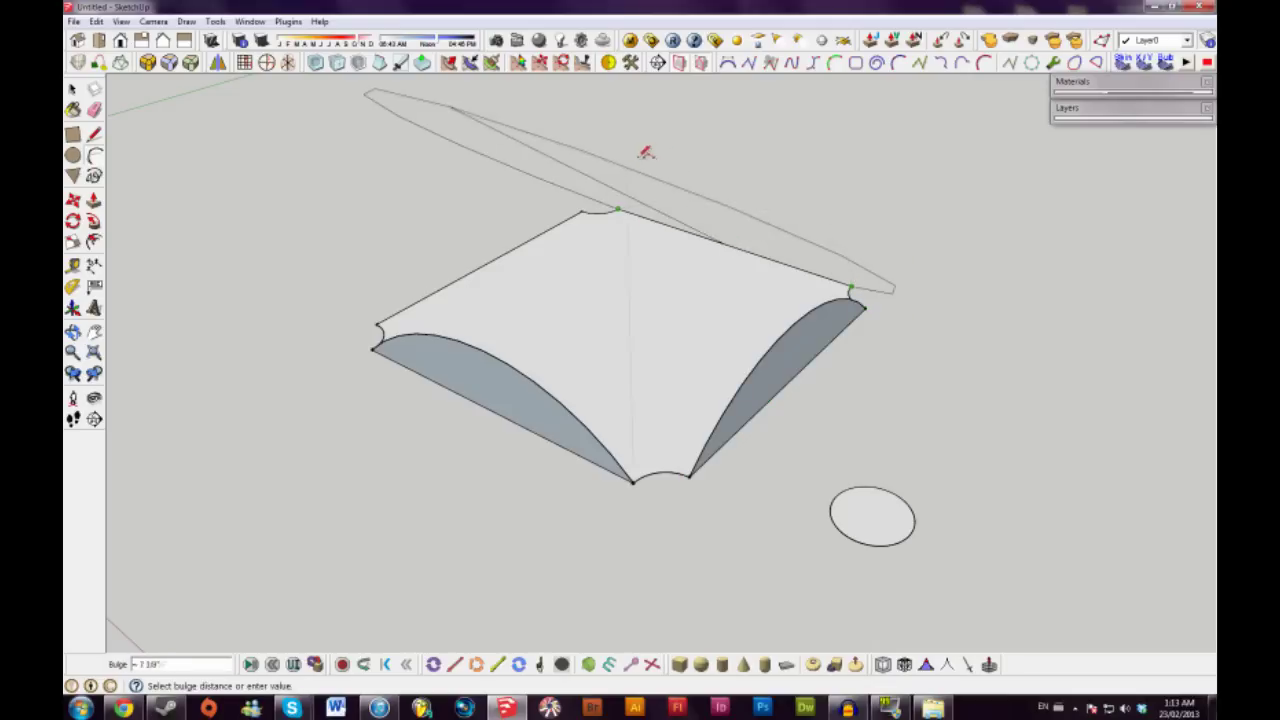
pyautogui.moveTo(691, 171); pyautogui.dragTo(780, 210, button='middle')
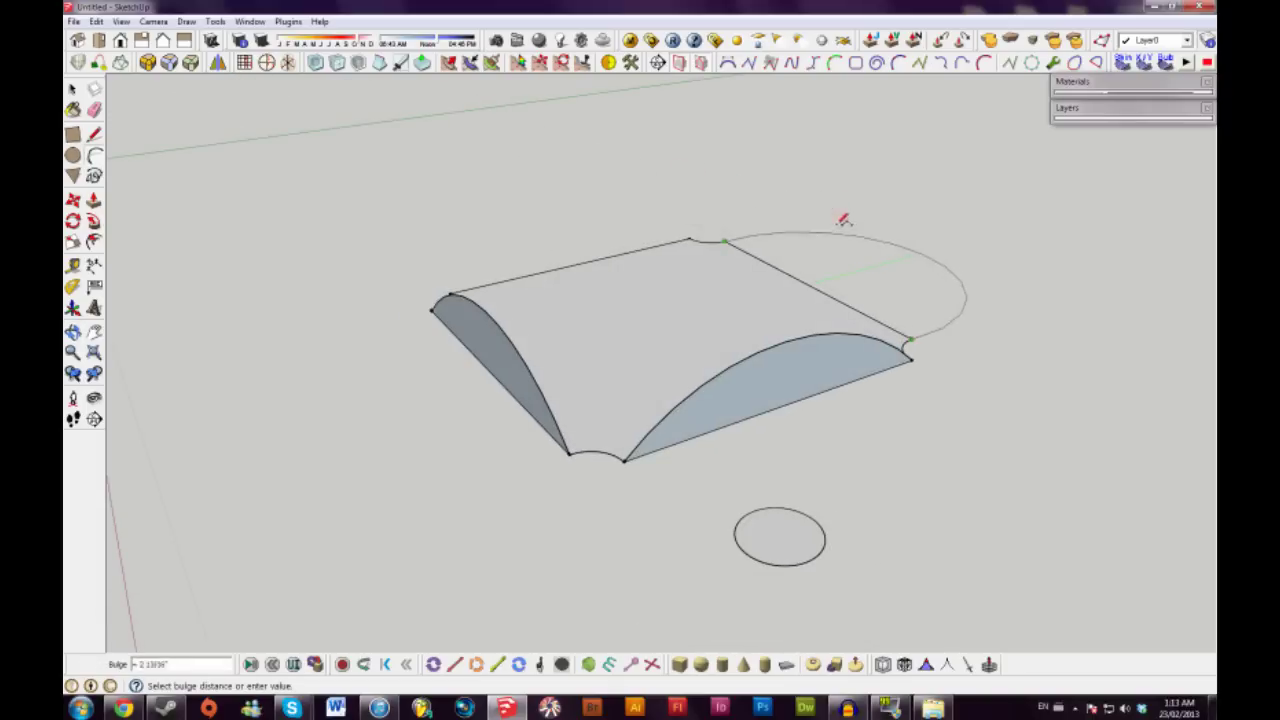
pyautogui.click(825, 207)
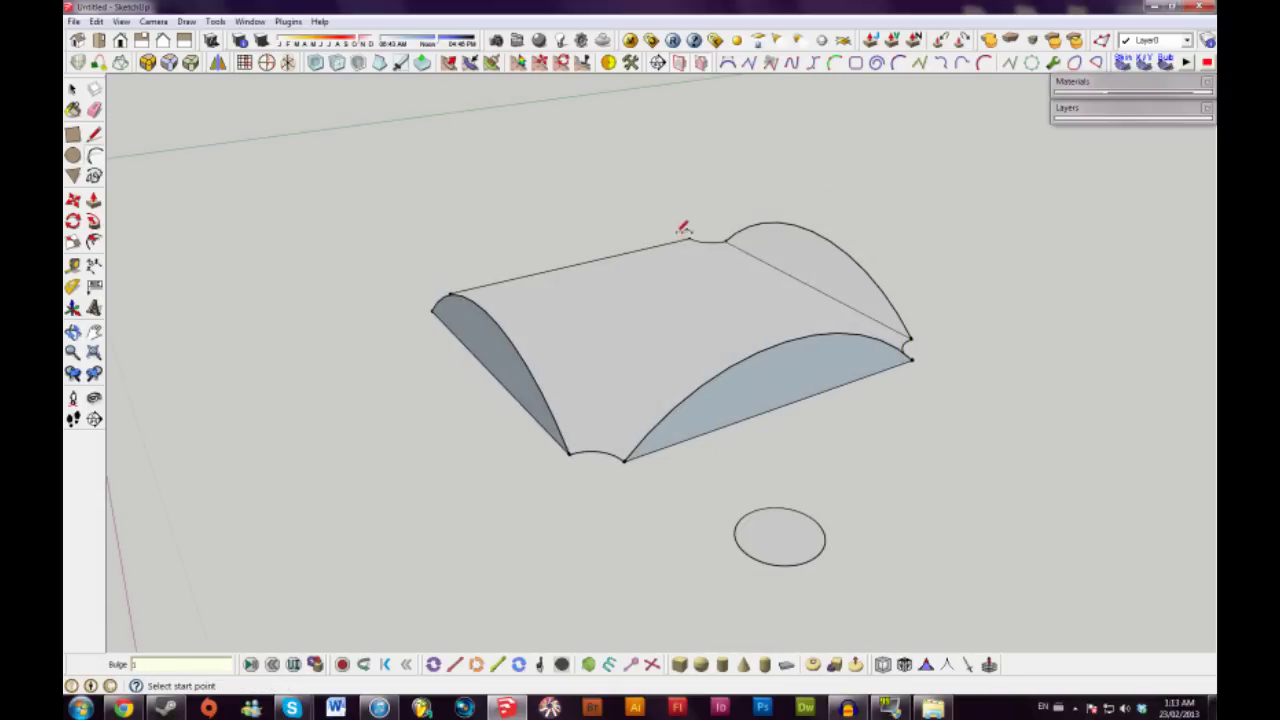
pyautogui.moveTo(472, 288); pyautogui.dragTo(420, 308, button='middle')
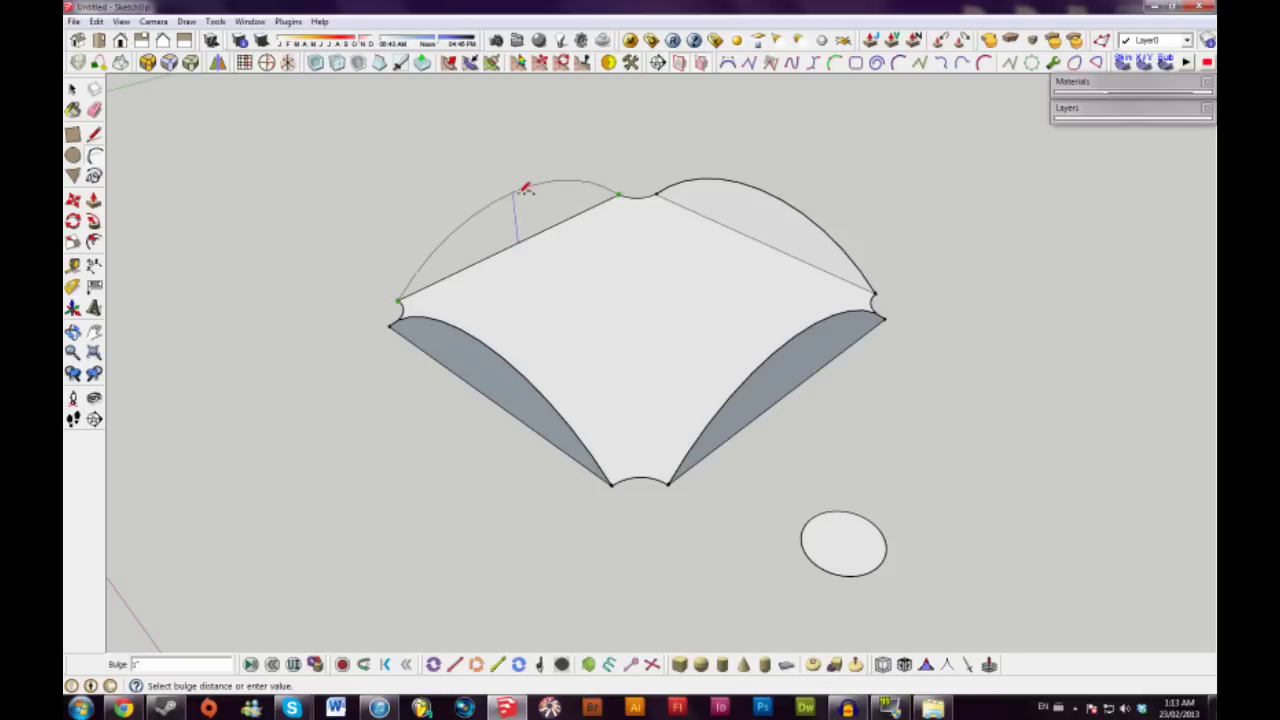
pyautogui.click(528, 193)
# Erase the four straight edges beneath the arcs so that only the arched outline with its notched corners is left
pyautogui.moveTo(600, 300); pyautogui.dragTo(553, 280, button='middle')
pyautogui.press('e')
pyautogui.click(520, 382)
pyautogui.click(691, 384)
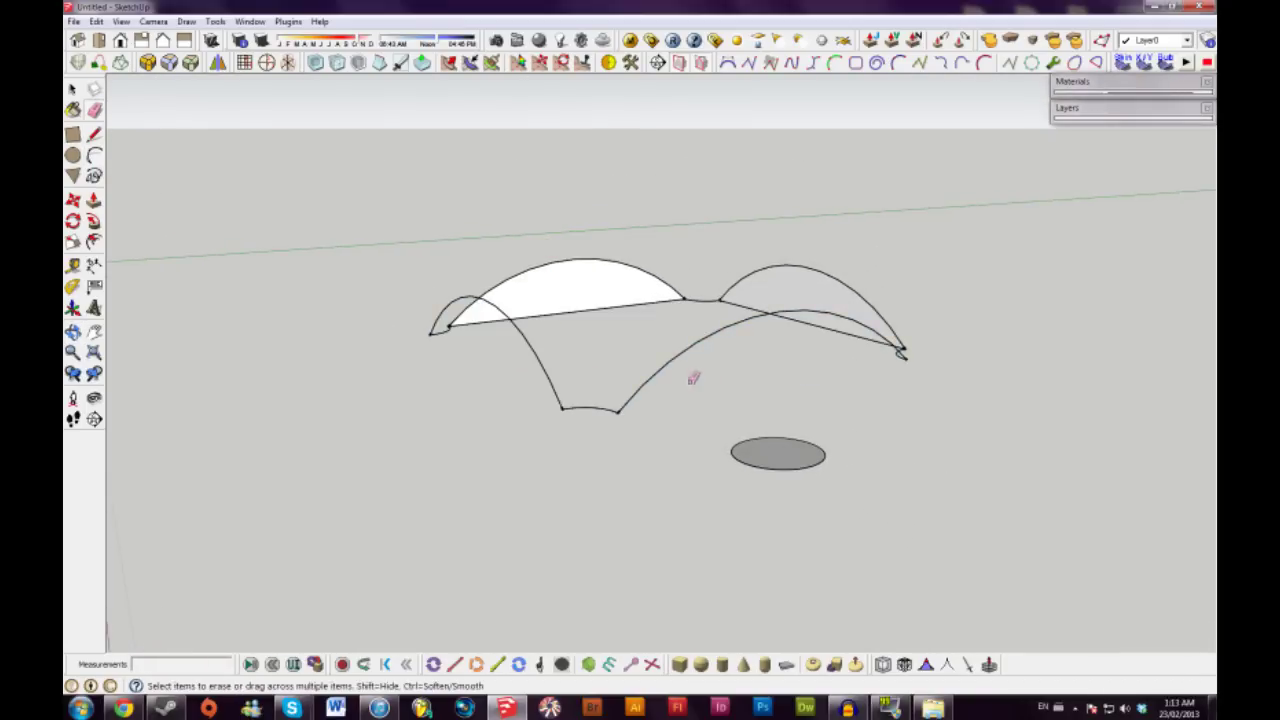
pyautogui.click(616, 309)
pyautogui.click(752, 306)
pyautogui.moveTo(752, 306)
pyautogui.mouseDown(button='middle')
pyautogui.moveTo(814, 400)
pyautogui.moveTo(543, 302)
pyautogui.mouseUp(button='middle')
pyautogui.moveTo(886, 340); pyautogui.dragTo(845, 310, button='middle')
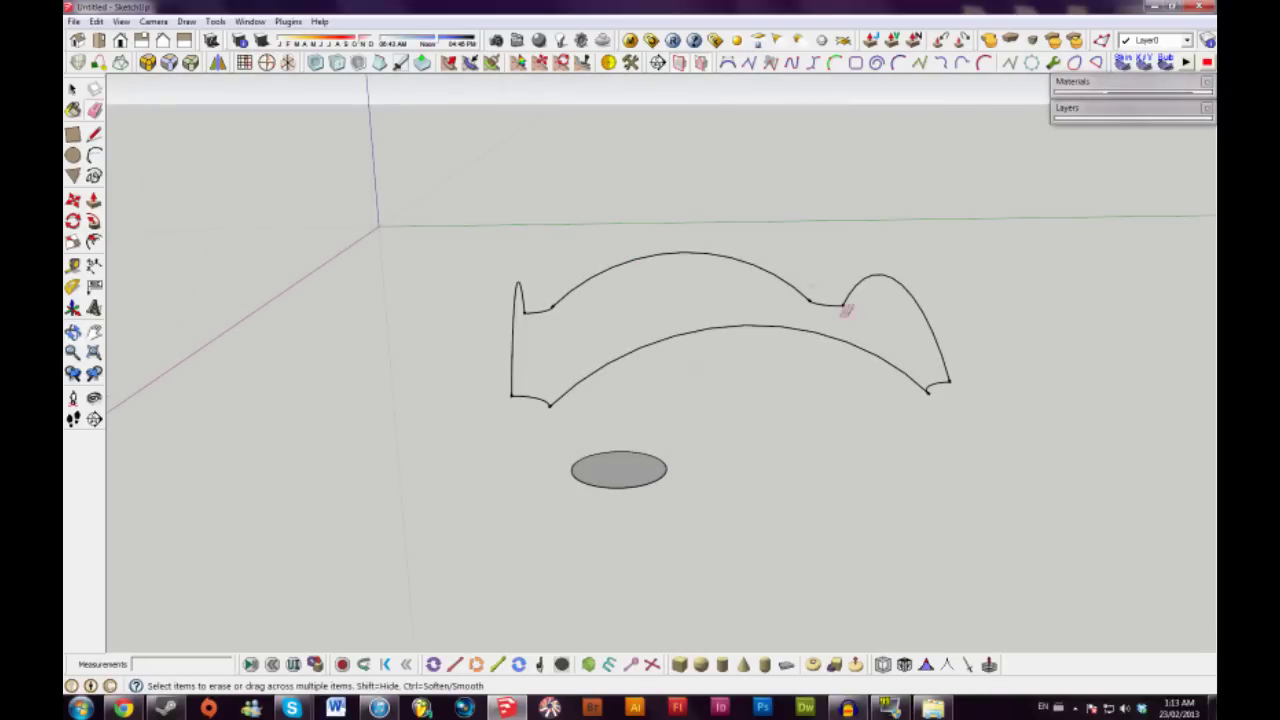
# Generate a soap skin from the arched outline with 15 net divisions
pyautogui.moveTo(654, 291); pyautogui.dragTo(730, 405, button='middle')
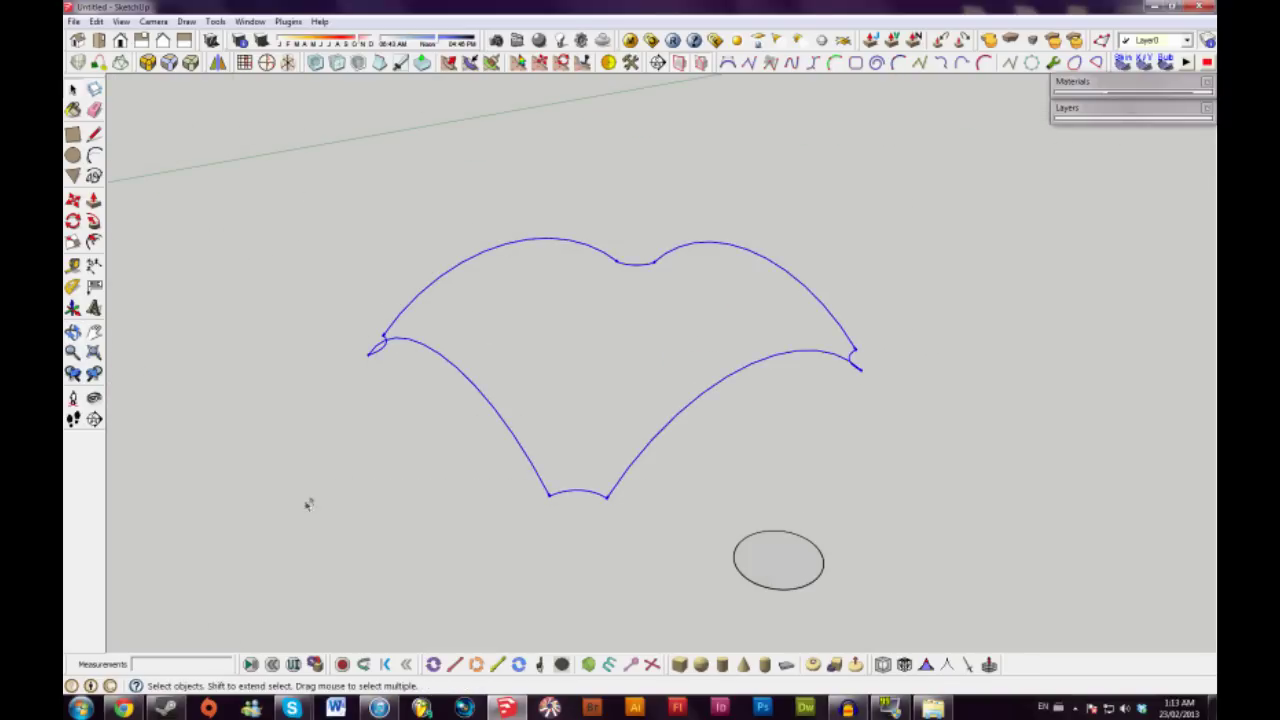
pyautogui.click(1124, 65)
pyautogui.moveTo(812, 386); pyautogui.dragTo(614, 354, button='middle')
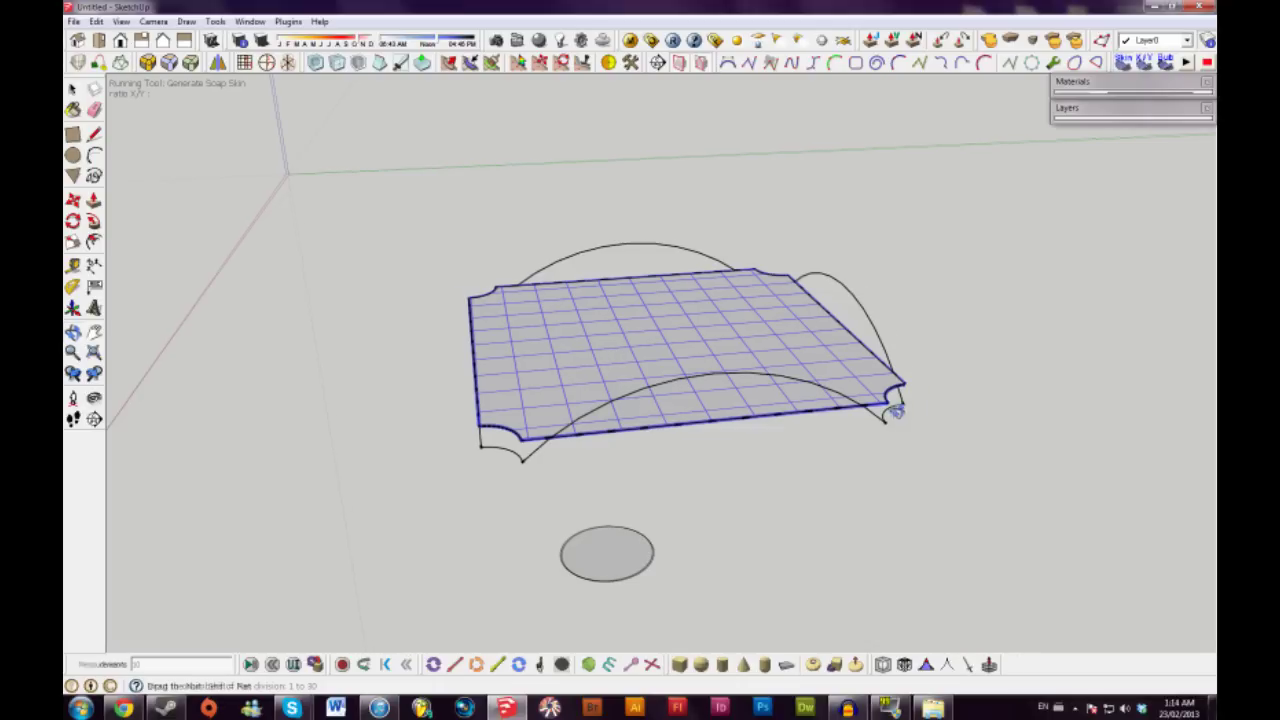
pyautogui.moveTo(895, 412); pyautogui.dragTo(914, 436, button='middle')
pyautogui.moveTo(666, 386); pyautogui.dragTo(670, 428, button='middle')
pyautogui.press('Return')
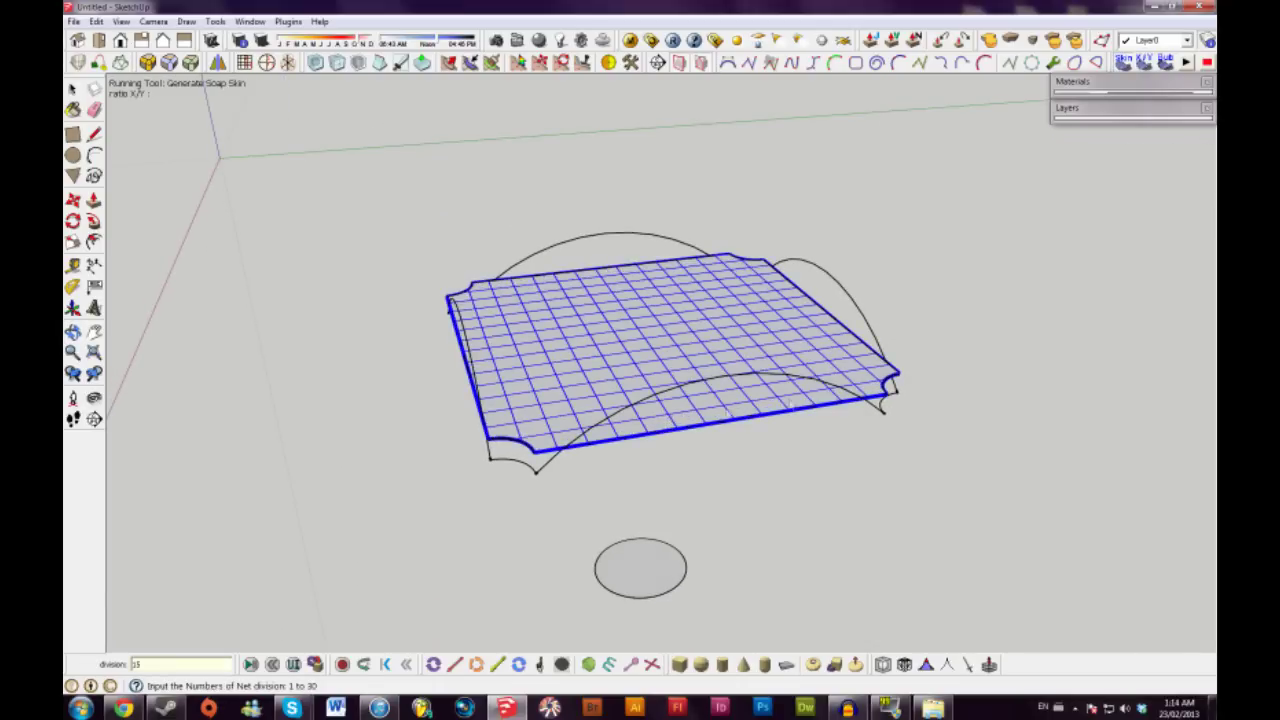
pyautogui.press('Return')
pyautogui.moveTo(714, 486); pyautogui.dragTo(840, 504, button='middle')
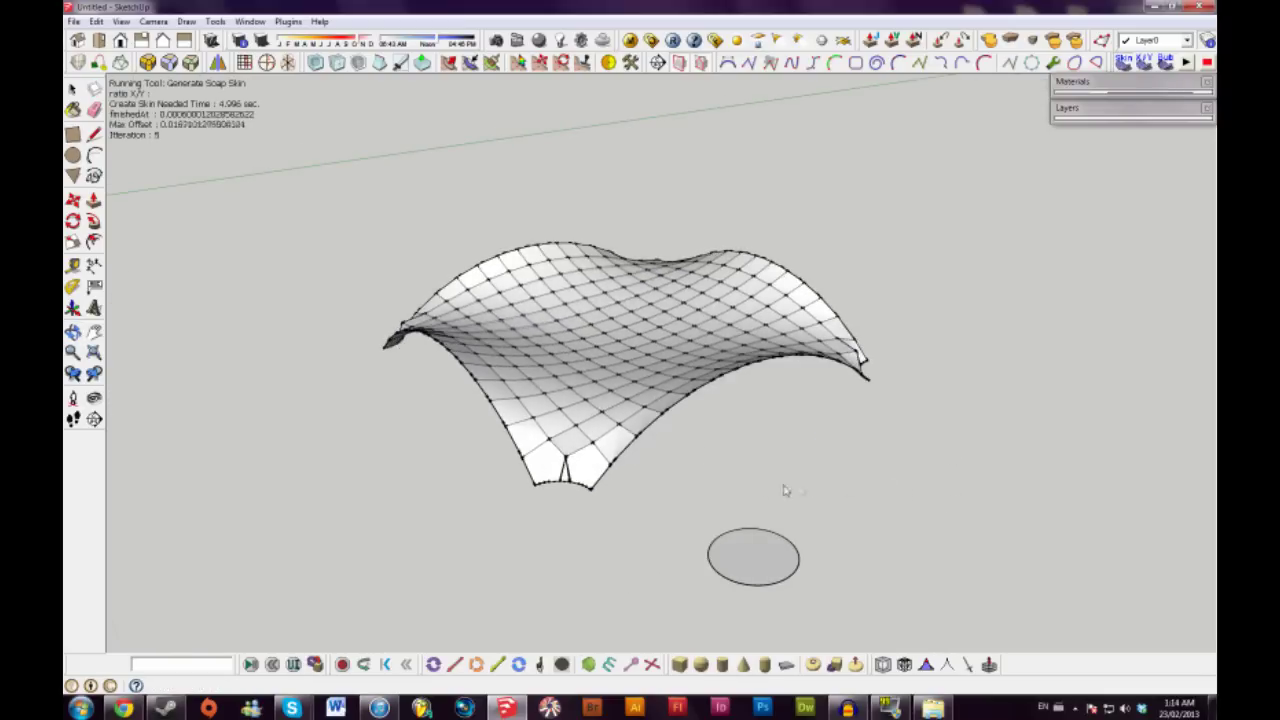
# Inflate the soap skin as a soap bubble with a pressure of 200
pyautogui.moveTo(627, 421); pyautogui.dragTo(513, 357, button='middle')
pyautogui.moveTo(603, 333); pyautogui.dragTo(600, 396, button='middle')
pyautogui.moveTo(629, 342); pyautogui.dragTo(631, 398, button='middle')
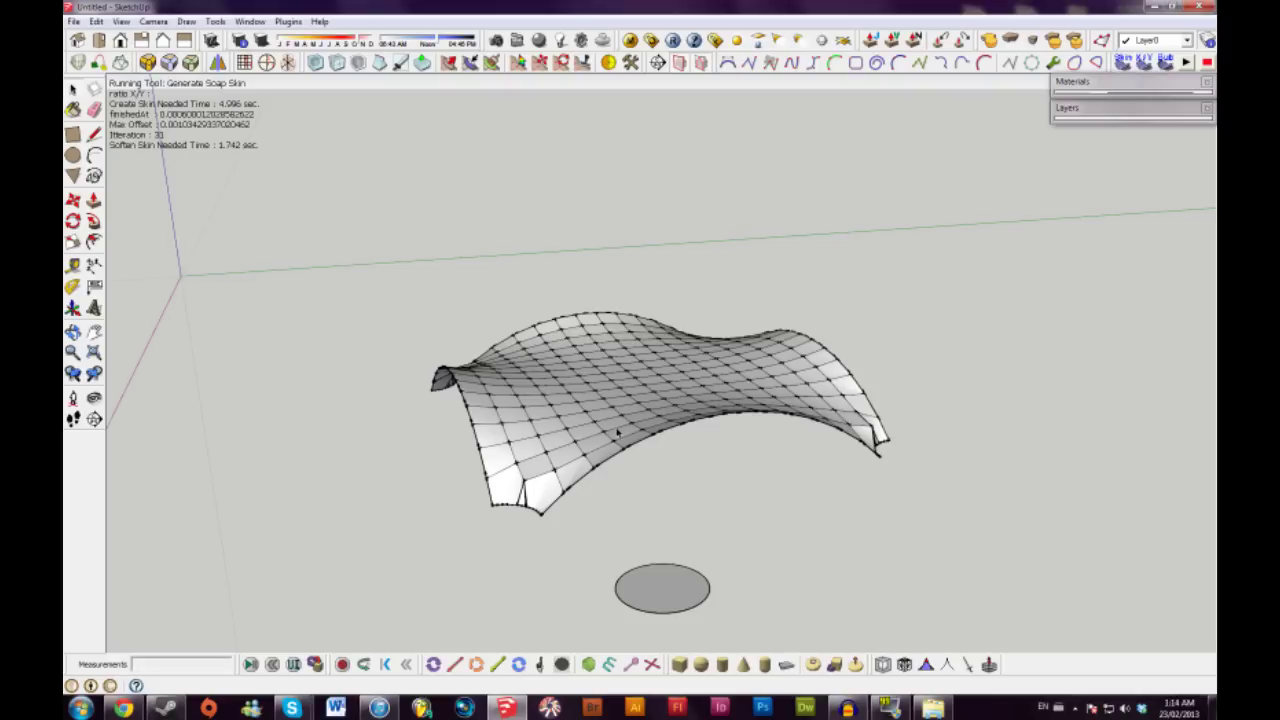
pyautogui.click(651, 367)
pyautogui.click(1166, 63)
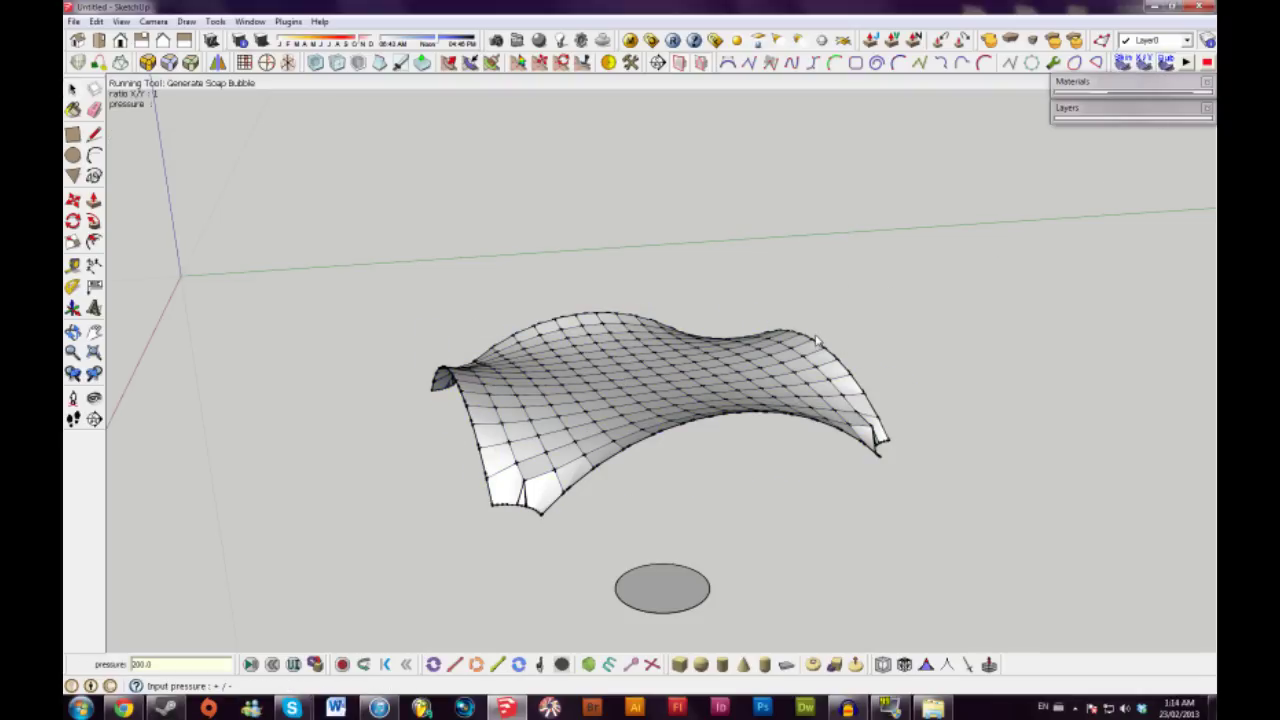
pyautogui.moveTo(706, 366); pyautogui.dragTo(731, 457, button='middle')
pyautogui.scroll(1, 645, 401)
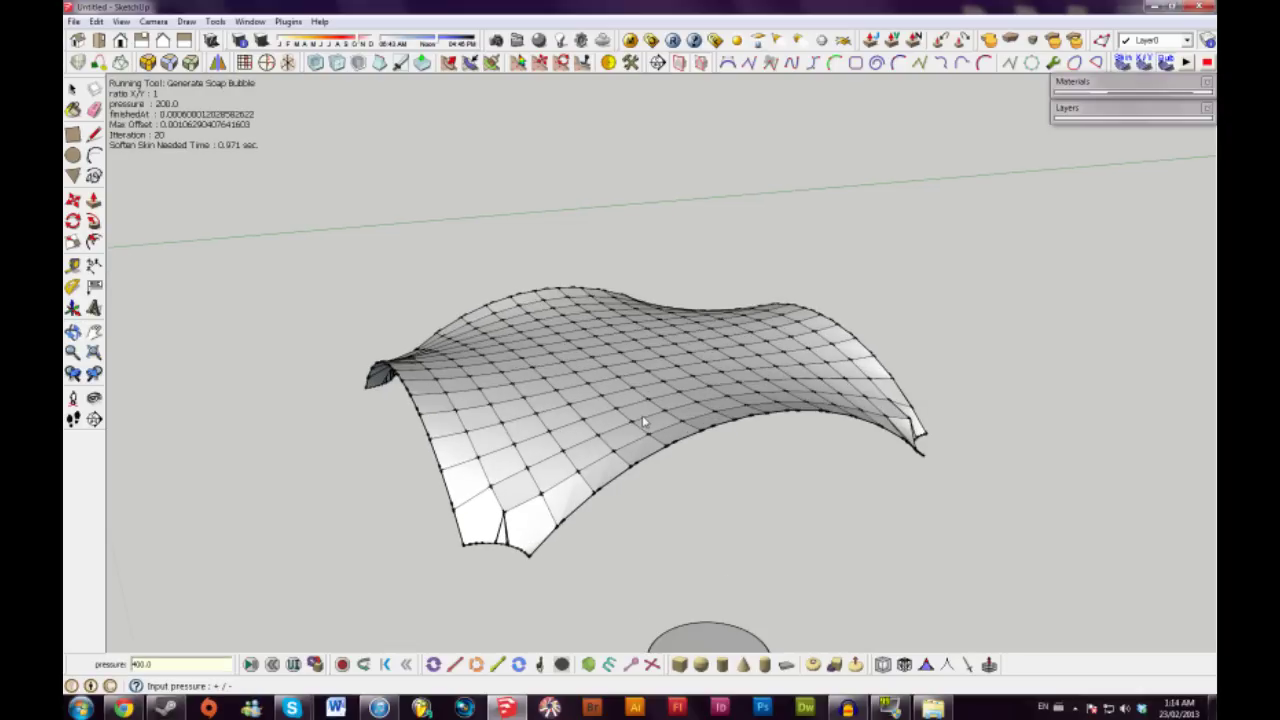
# Raise the soap bubble pressure on the skin to 400 and finish the bubble tool
pyautogui.moveTo(663, 463); pyautogui.dragTo(871, 494, button='middle')
pyautogui.press('Return')
pyautogui.scroll(-3, 726, 509)
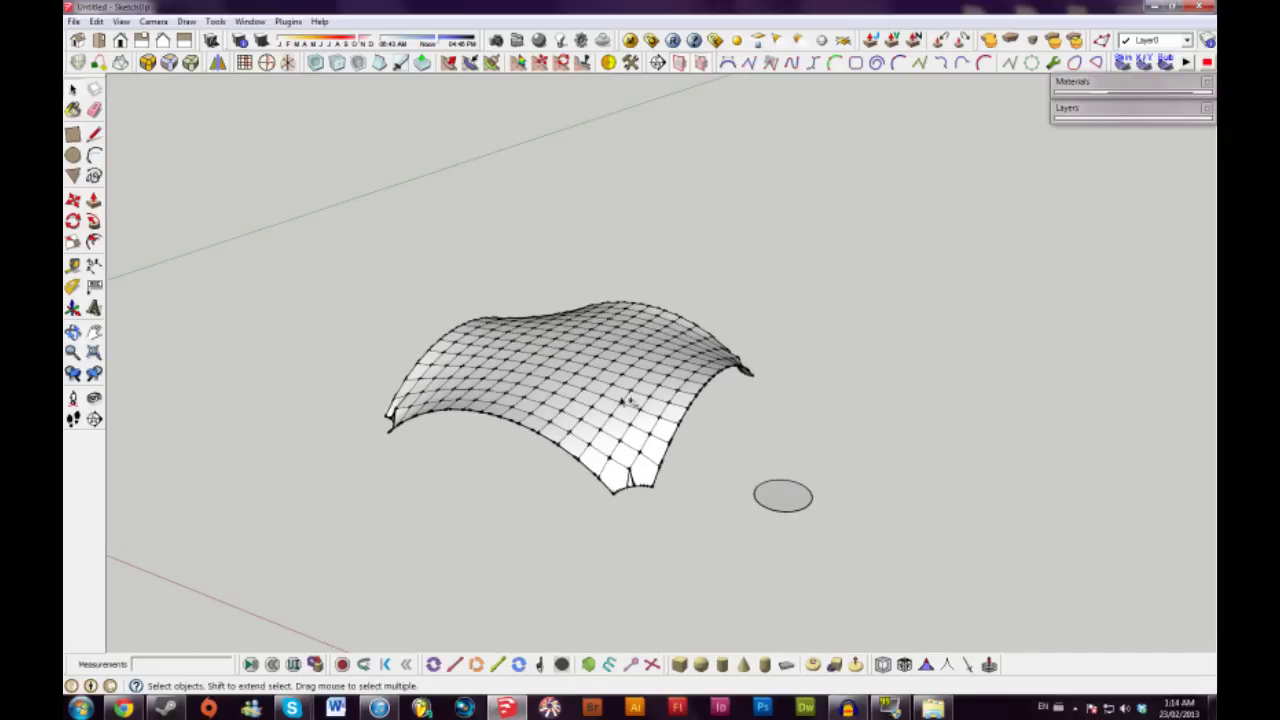
# Explode the inflated soap skin group into loose geometry
pyautogui.click(625, 400)
pyautogui.rightClick(604, 368)
pyautogui.click(638, 446)
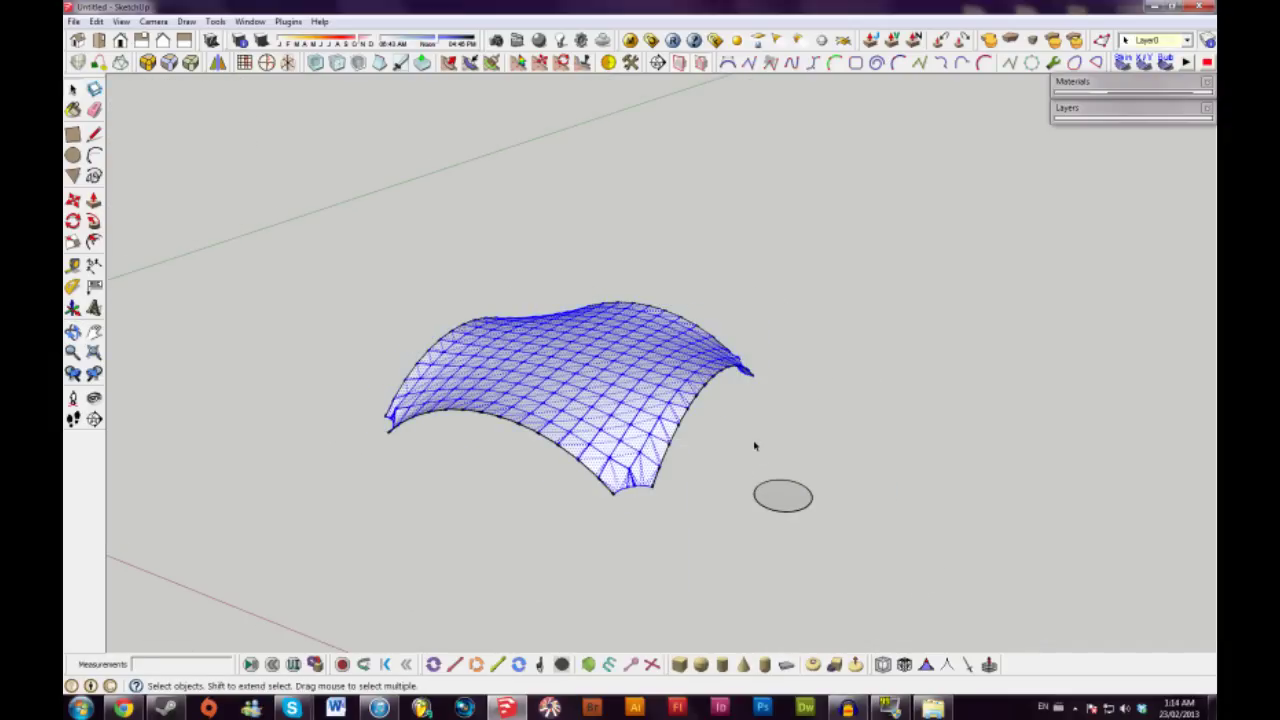
# Soften and smooth the edges of the whole skin mesh, with smooth normals and soften coplanar enabled
pyautogui.click(754, 443)
pyautogui.tripleClick(607, 396)
pyautogui.rightClick(606, 394)
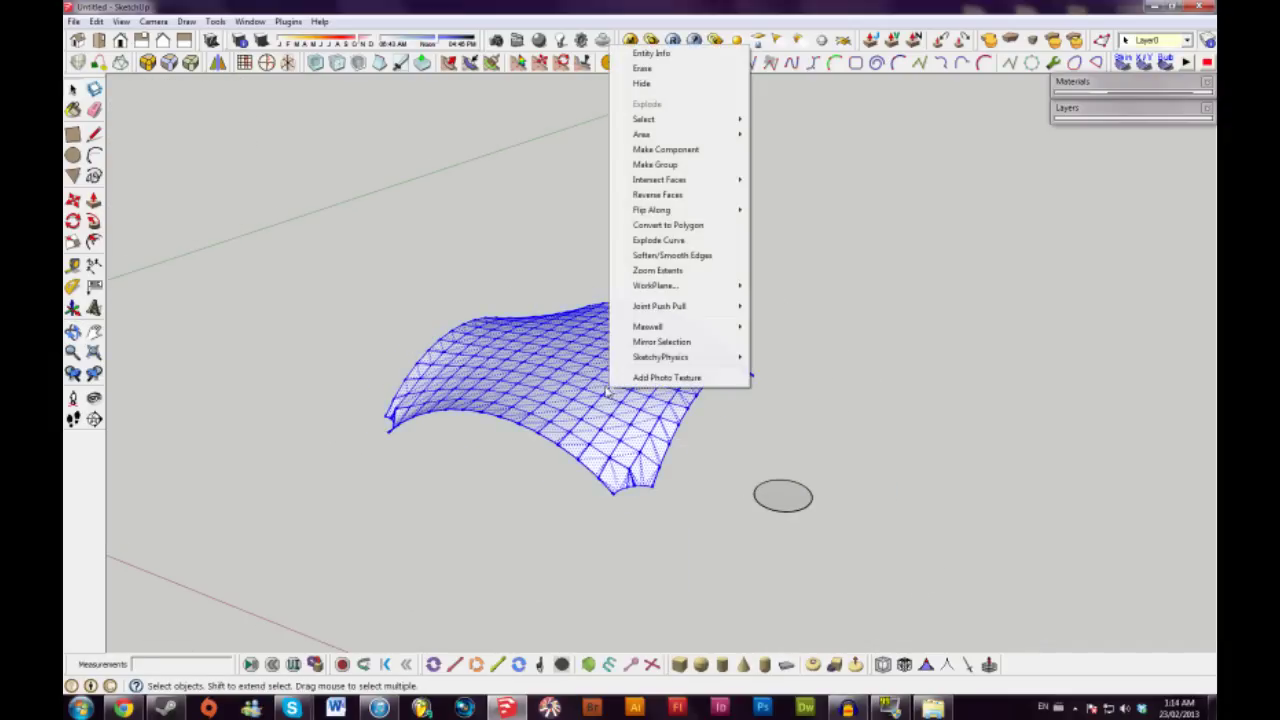
pyautogui.click(670, 256)
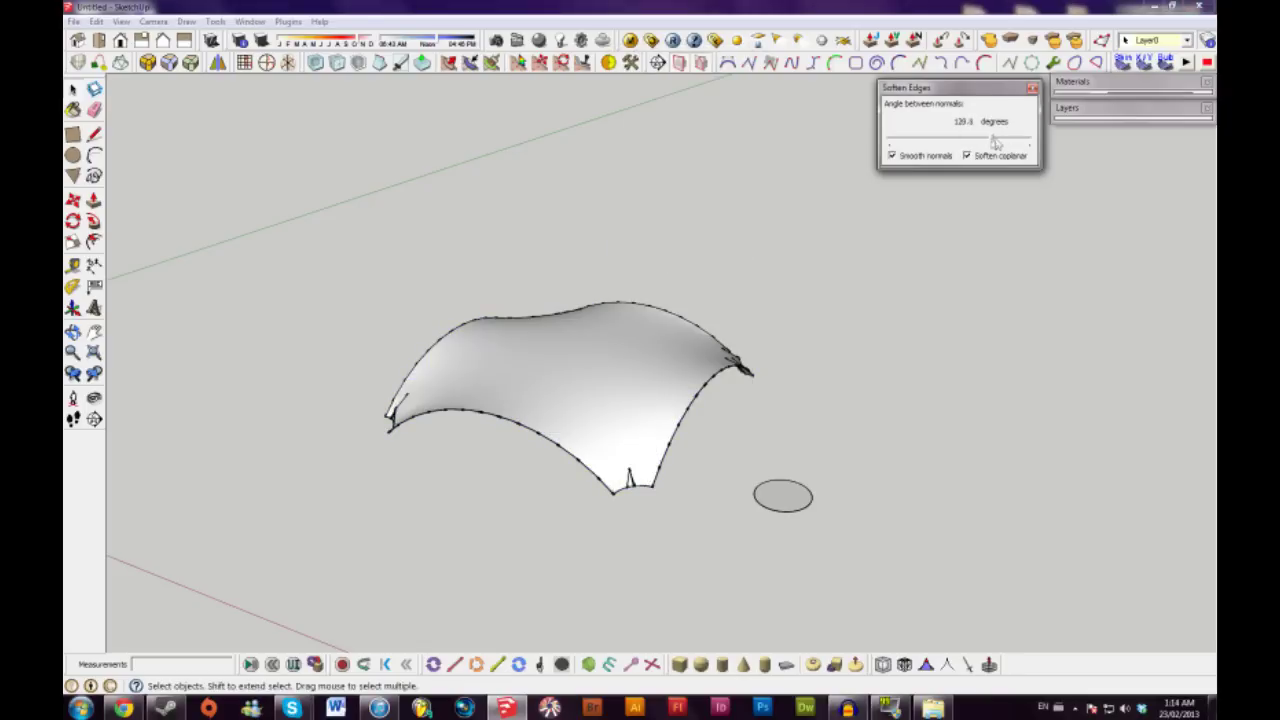
pyautogui.click(1032, 88)
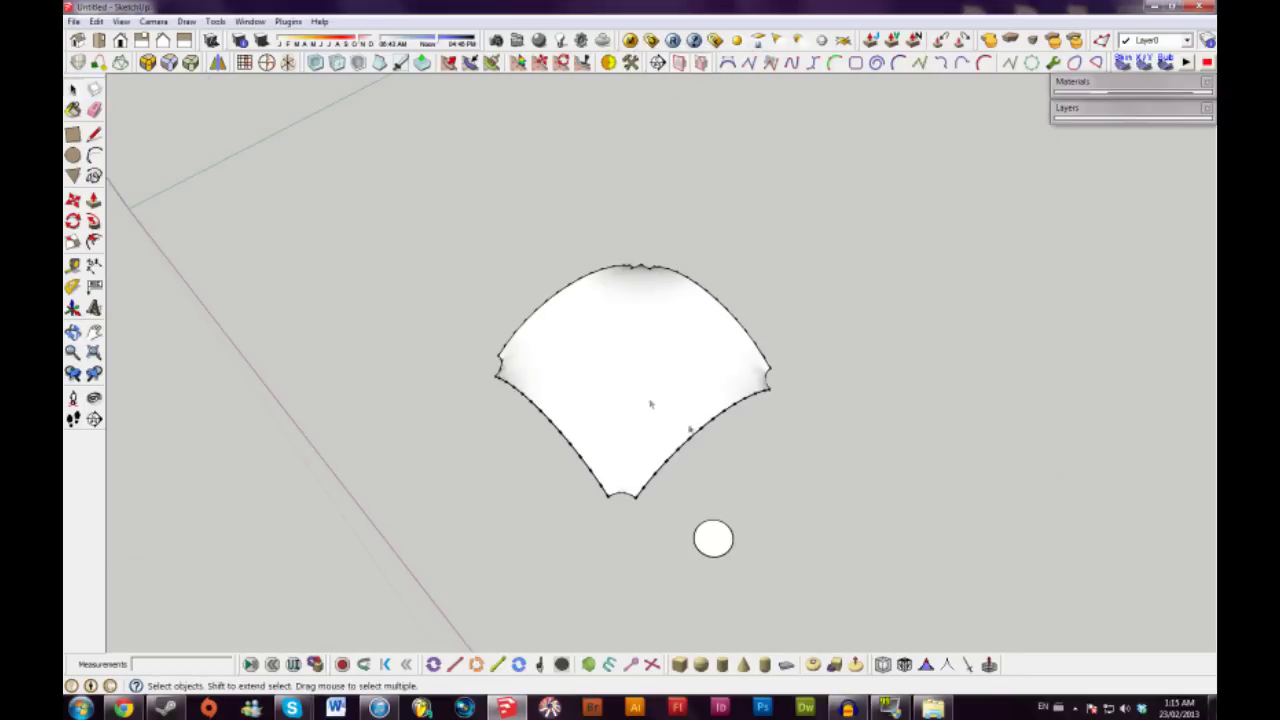
# Clean up the stray crease edges at the surface's notched corners with the Eraser
pyautogui.moveTo(651, 405); pyautogui.dragTo(781, 459, button='middle')
pyautogui.moveTo(691, 403); pyautogui.dragTo(590, 379, button='middle')
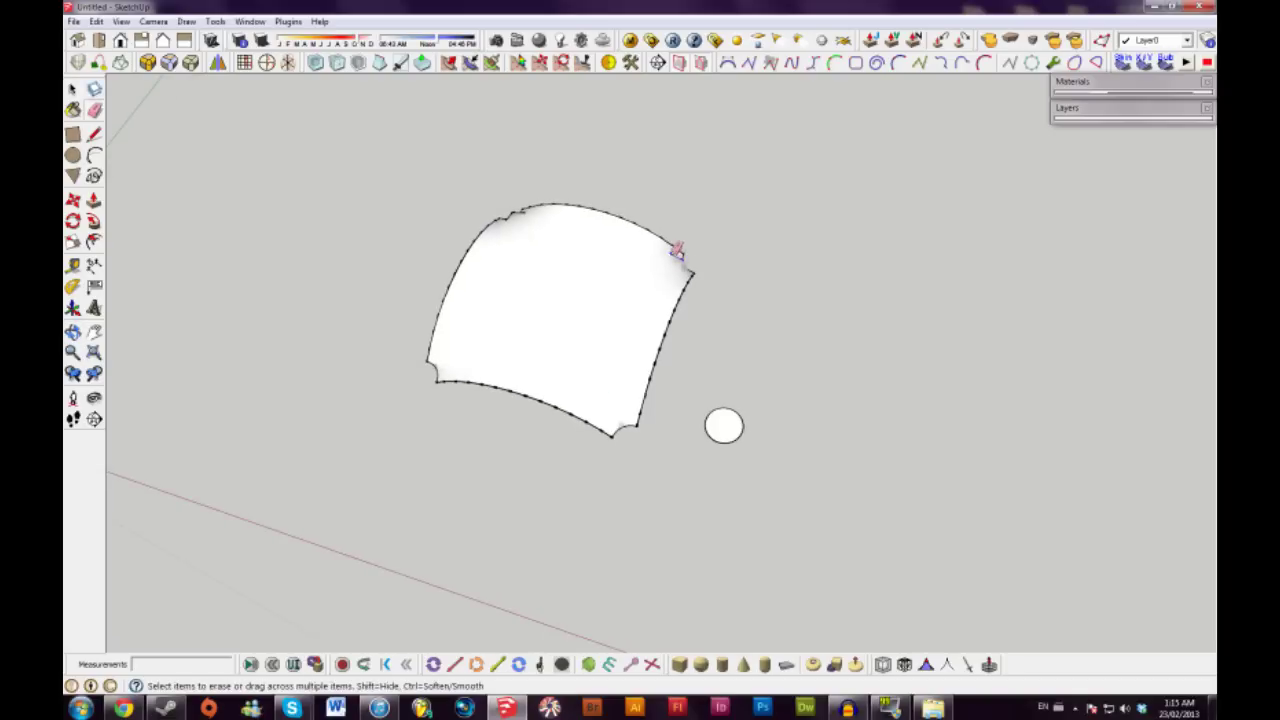
pyautogui.moveTo(676, 251); pyautogui.dragTo(623, 417, button='middle')
pyautogui.moveTo(651, 371); pyautogui.dragTo(574, 346, button='middle')
# Make the entire smoothed surface a component with the default settings
pyautogui.click(572, 345)
pyautogui.tripleClick(578, 347)
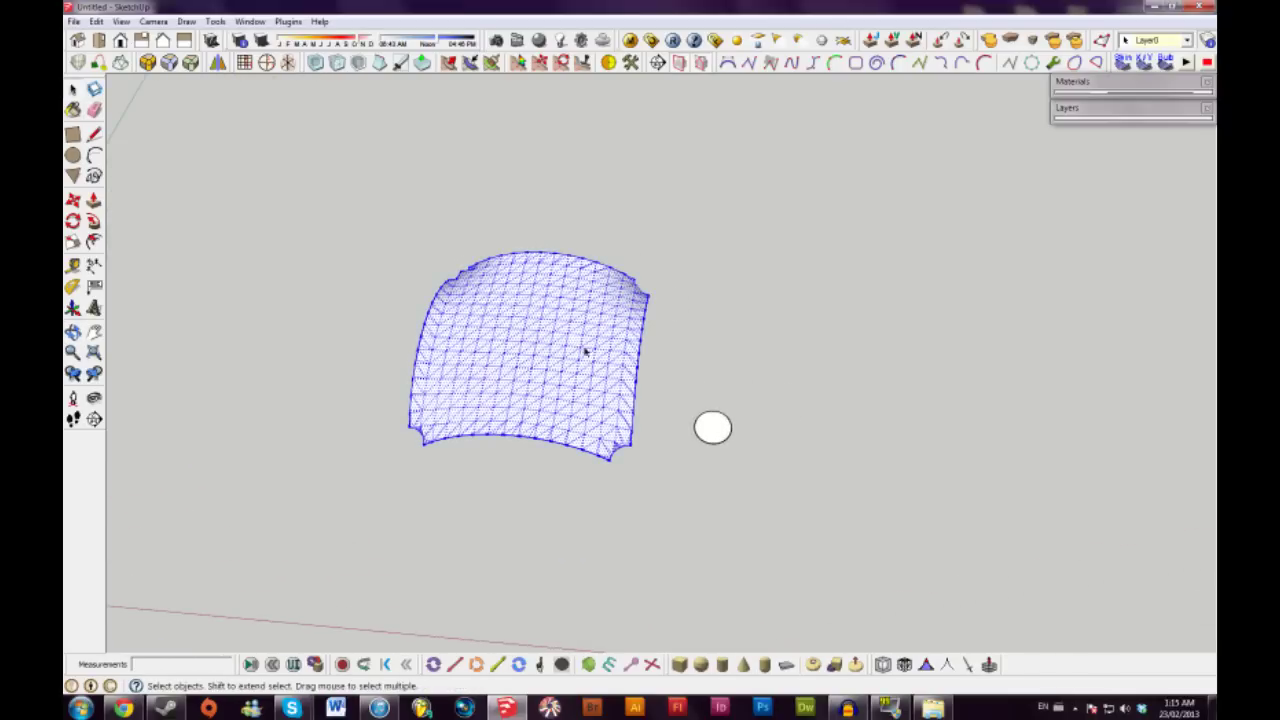
pyautogui.press('g')
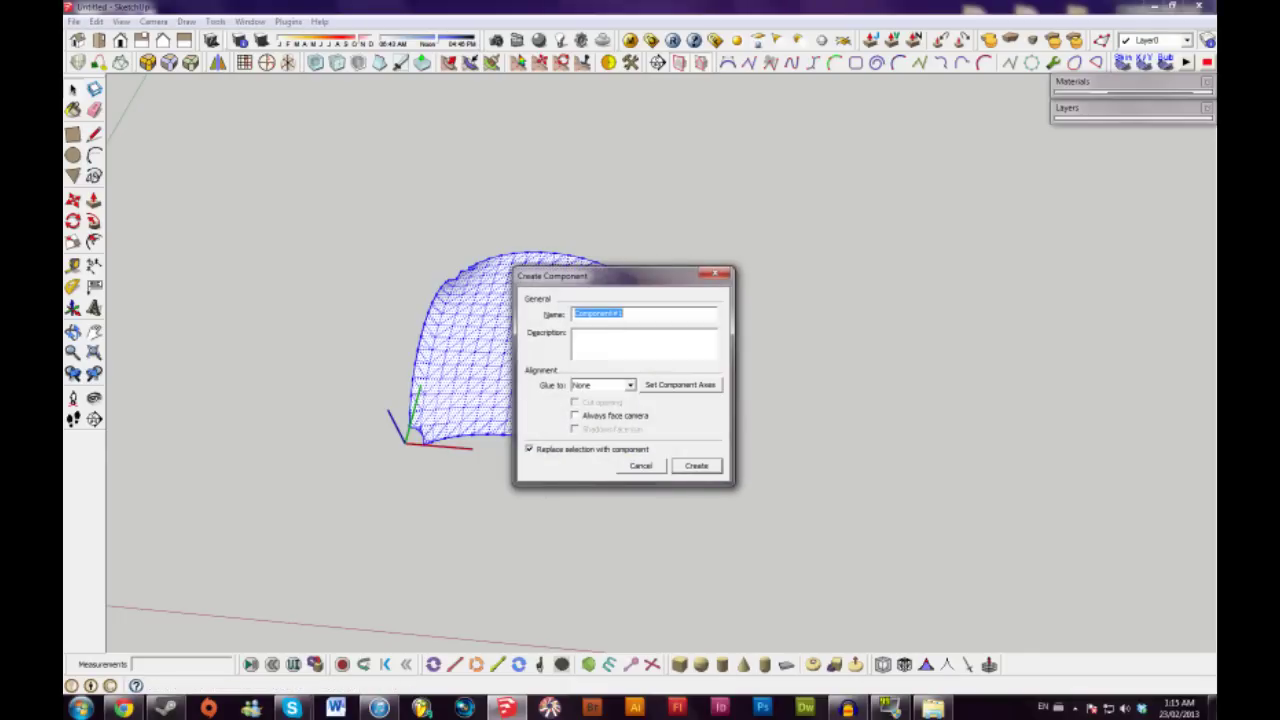
pyautogui.press('Return')
# Push/Pull the circle beside the canopy up 1/4 inch to form a disc
pyautogui.scroll(5, 731, 443)
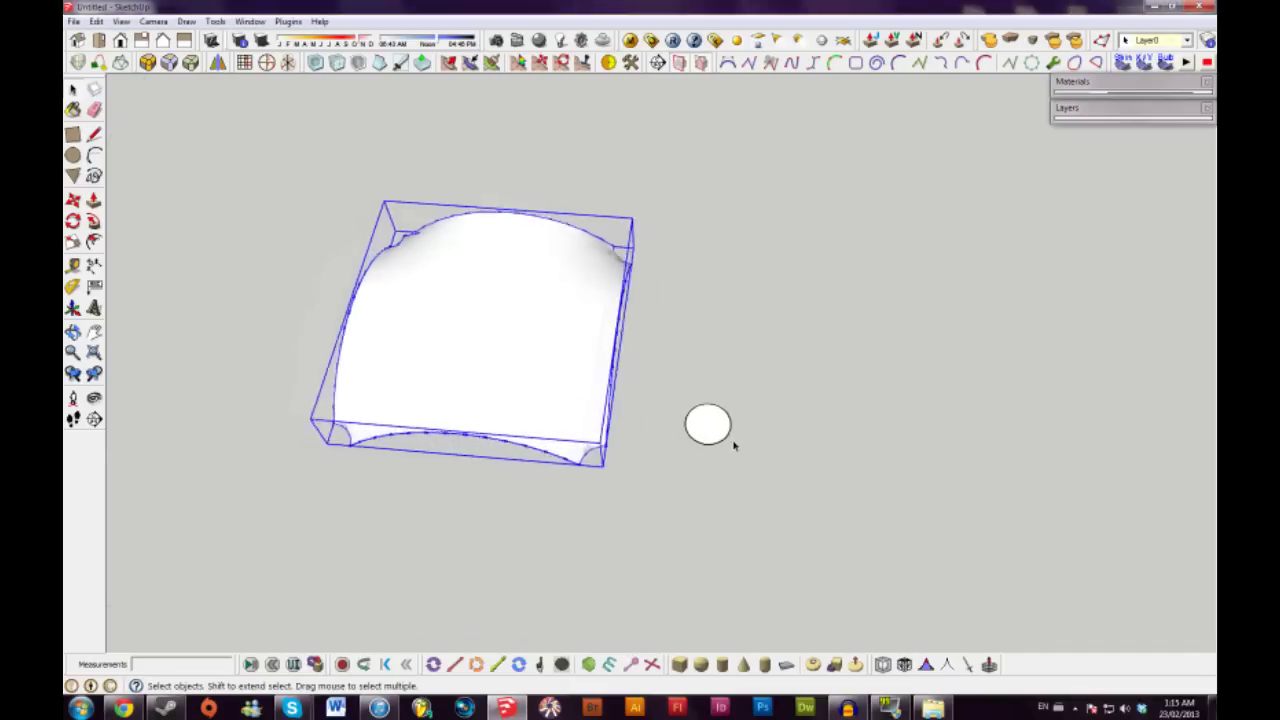
pyautogui.moveTo(694, 423); pyautogui.dragTo(658, 312, button='middle')
pyautogui.scroll(2, 711, 437)
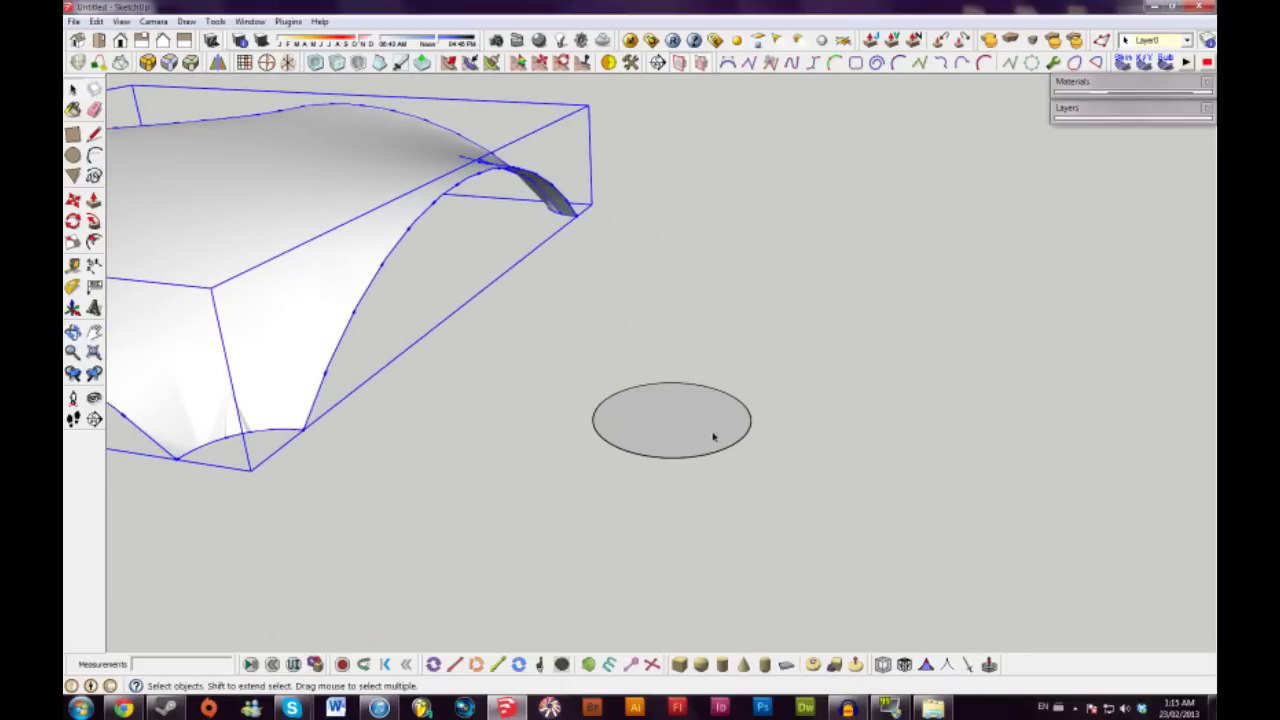
pyautogui.press('p')
pyautogui.click(676, 440)
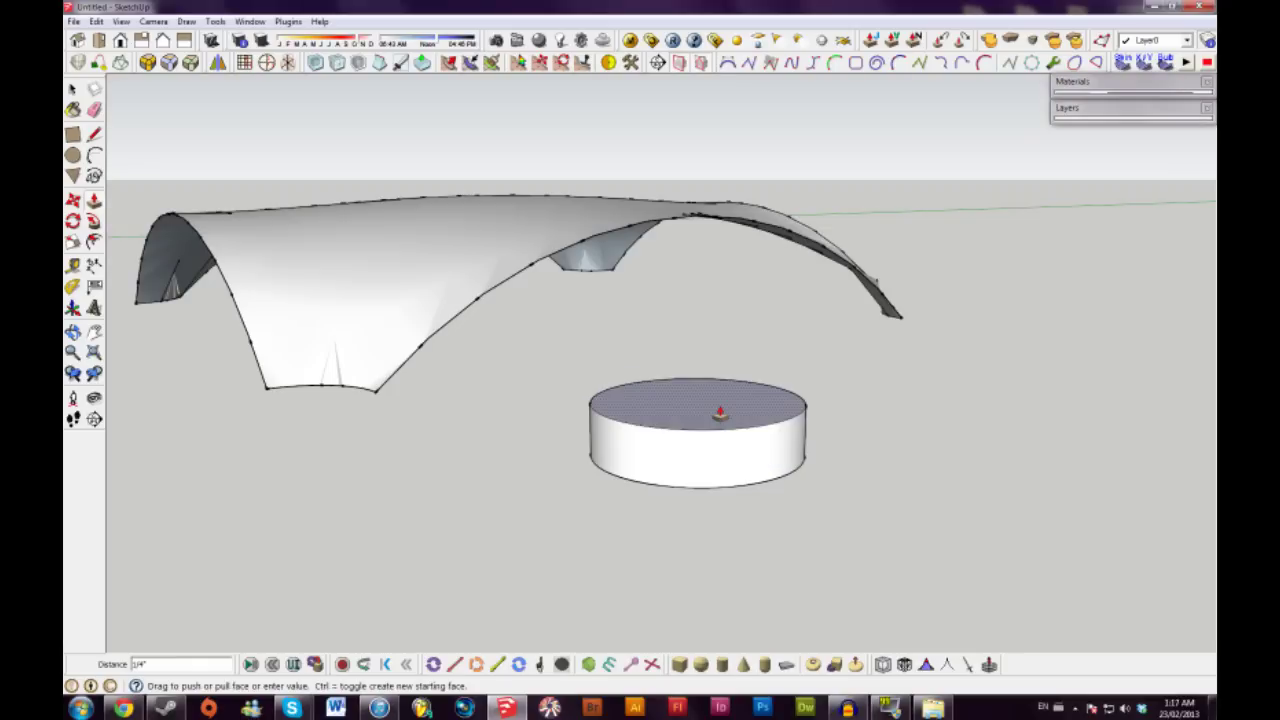
pyautogui.press('space')
# Round the disc's upper and lower edges with a 1/8-inch offset and 10 segments using Round Corner
pyautogui.moveTo(720, 413); pyautogui.dragTo(795, 505, button='middle')
pyautogui.tripleClick(711, 397)
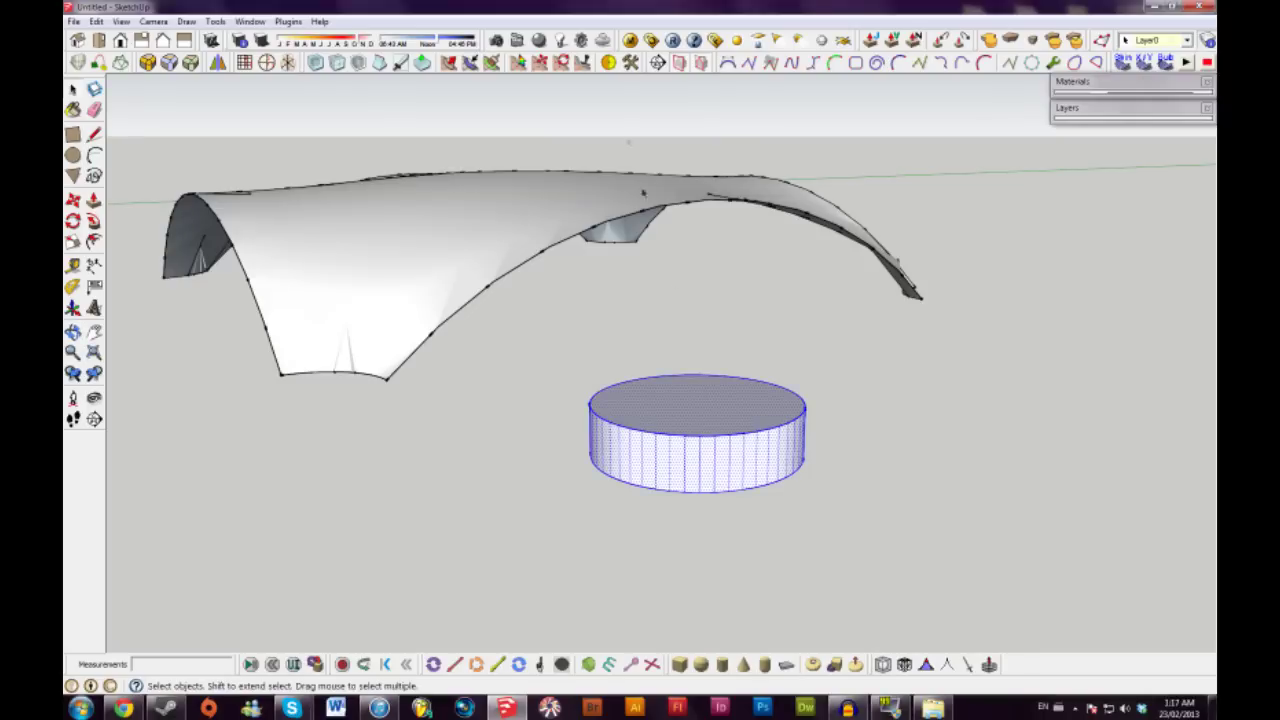
pyautogui.click(147, 62)
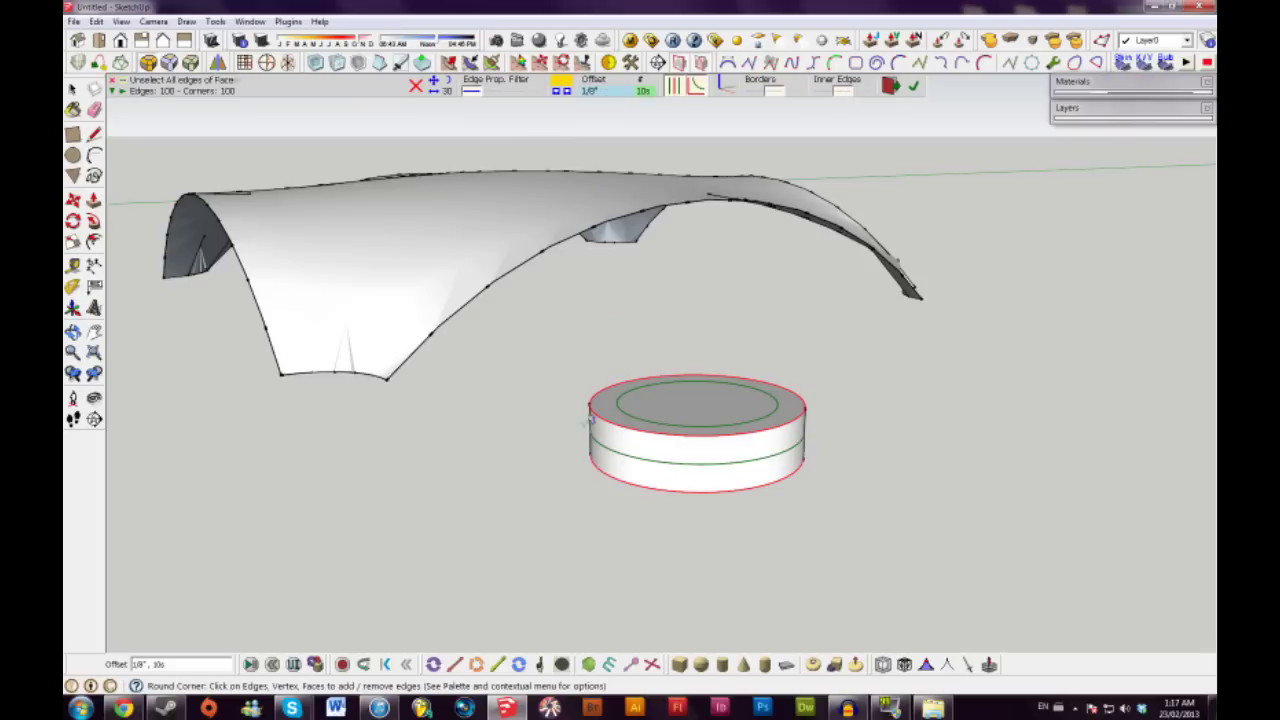
pyautogui.click(668, 249)
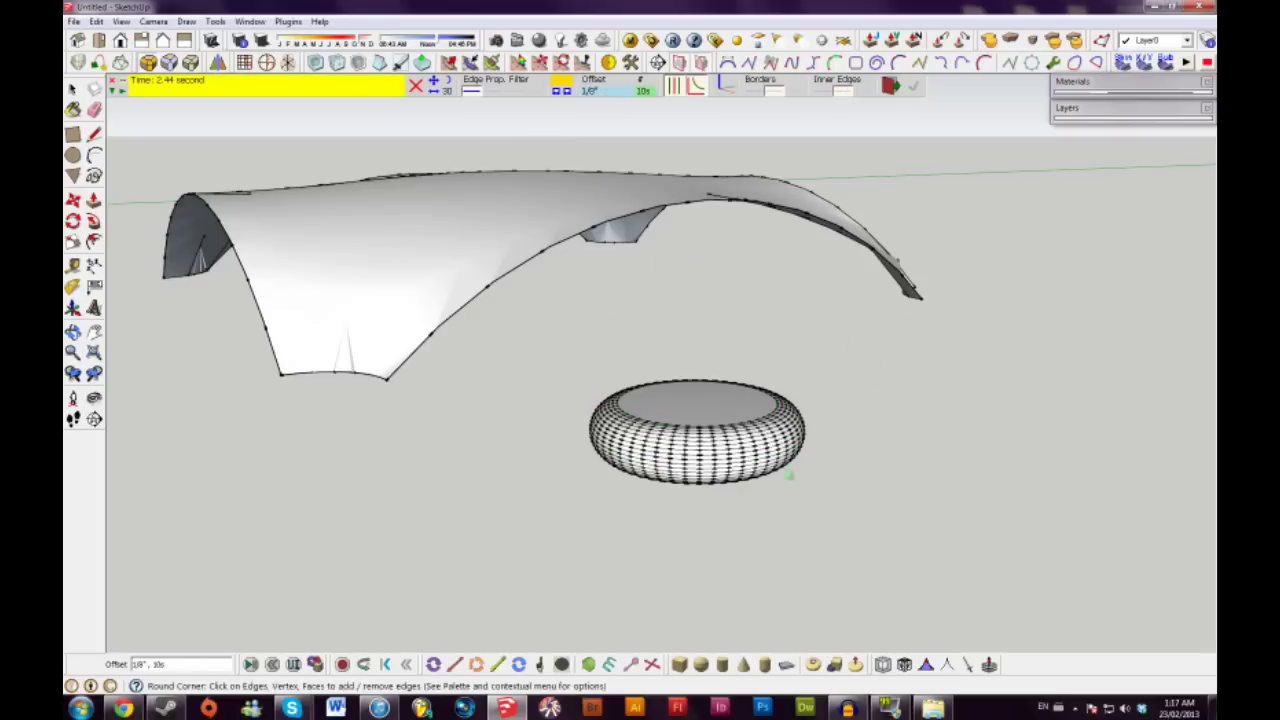
# Soften the rounded disc's edges with the angle between normals at 180 degrees, and select its smoothed surface
pyautogui.moveTo(789, 472); pyautogui.dragTo(700, 432, button='middle')
pyautogui.click(700, 432)
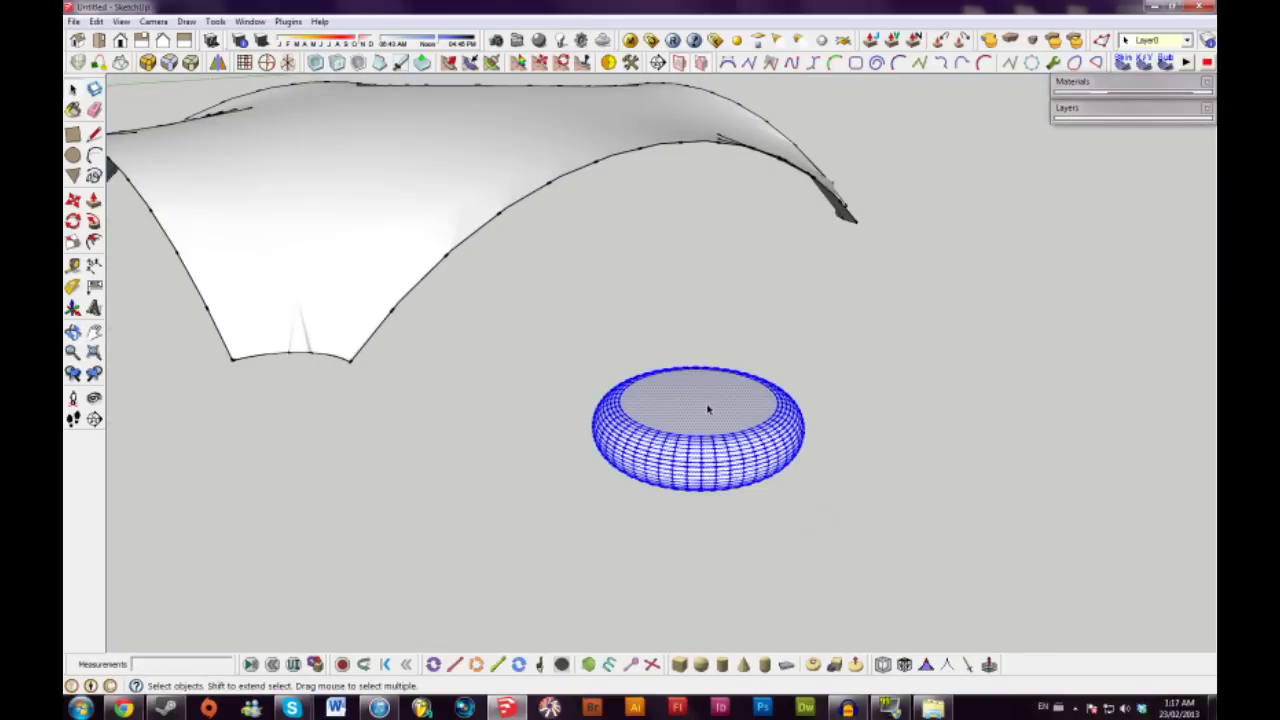
pyautogui.rightClick(706, 404)
pyautogui.click(764, 287)
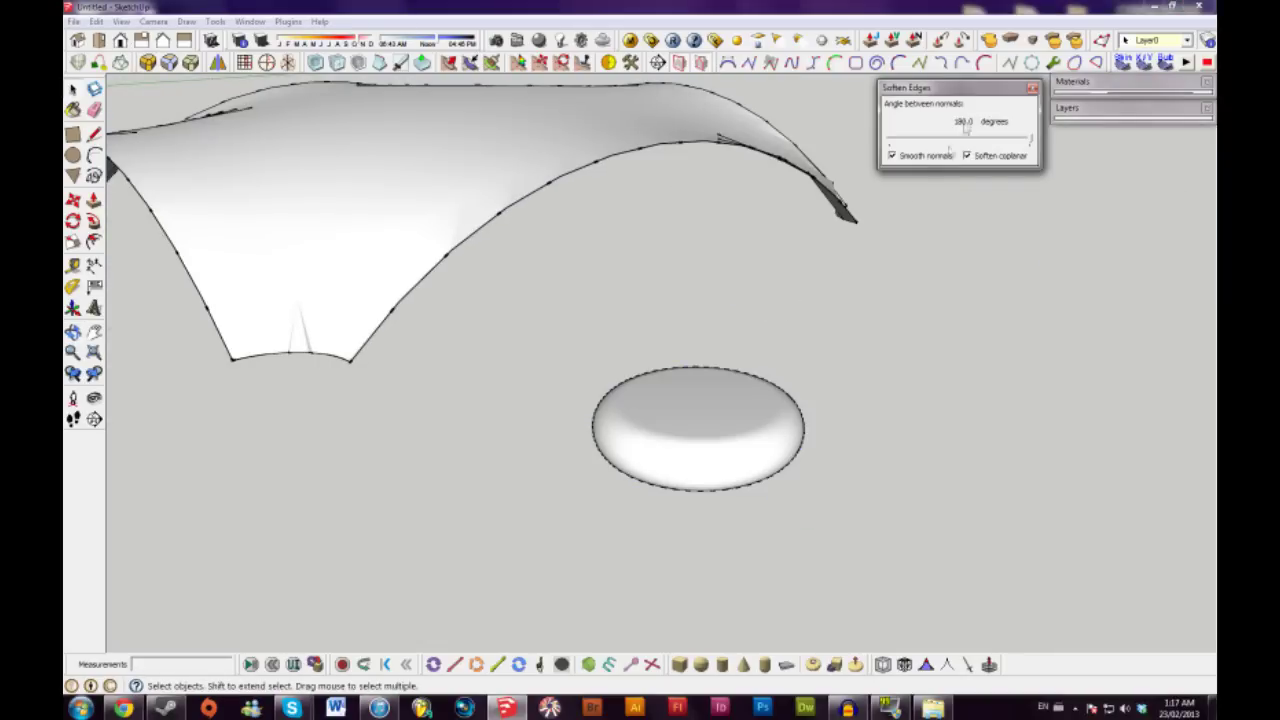
pyautogui.click(1032, 88)
pyautogui.click(686, 423)
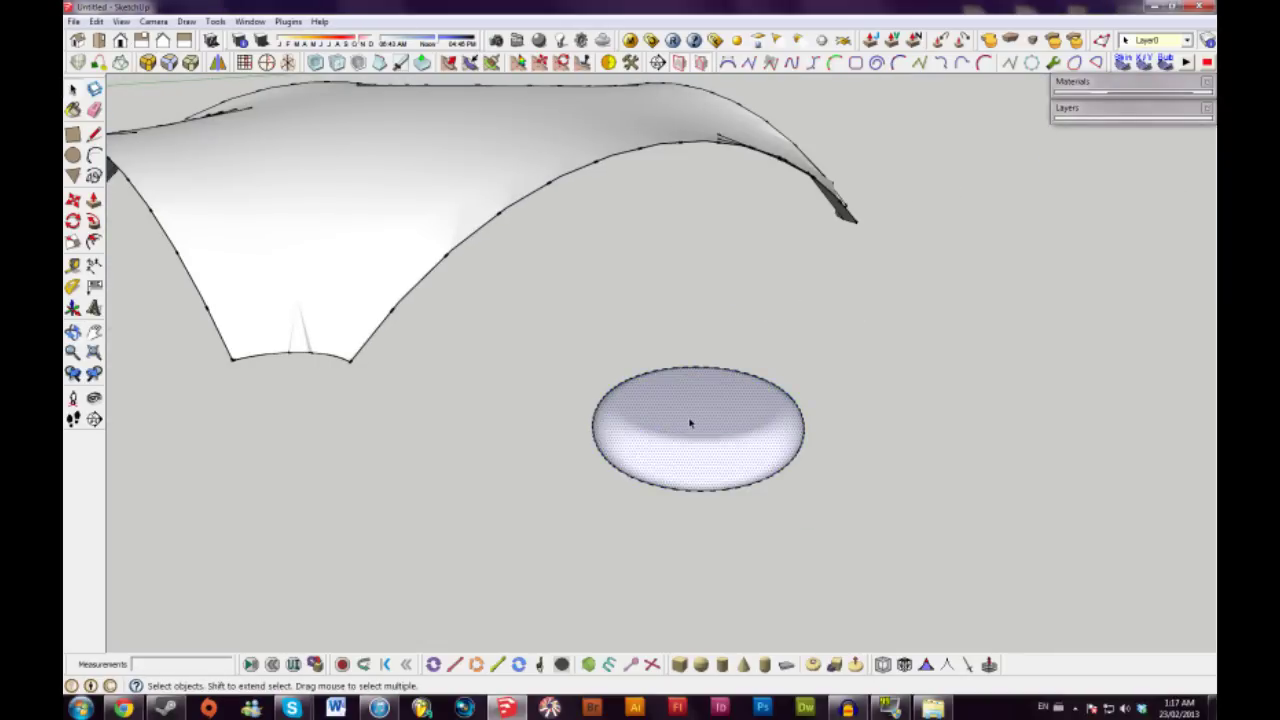
# Make the selected rounded disc a component named Button
pyautogui.write('g')
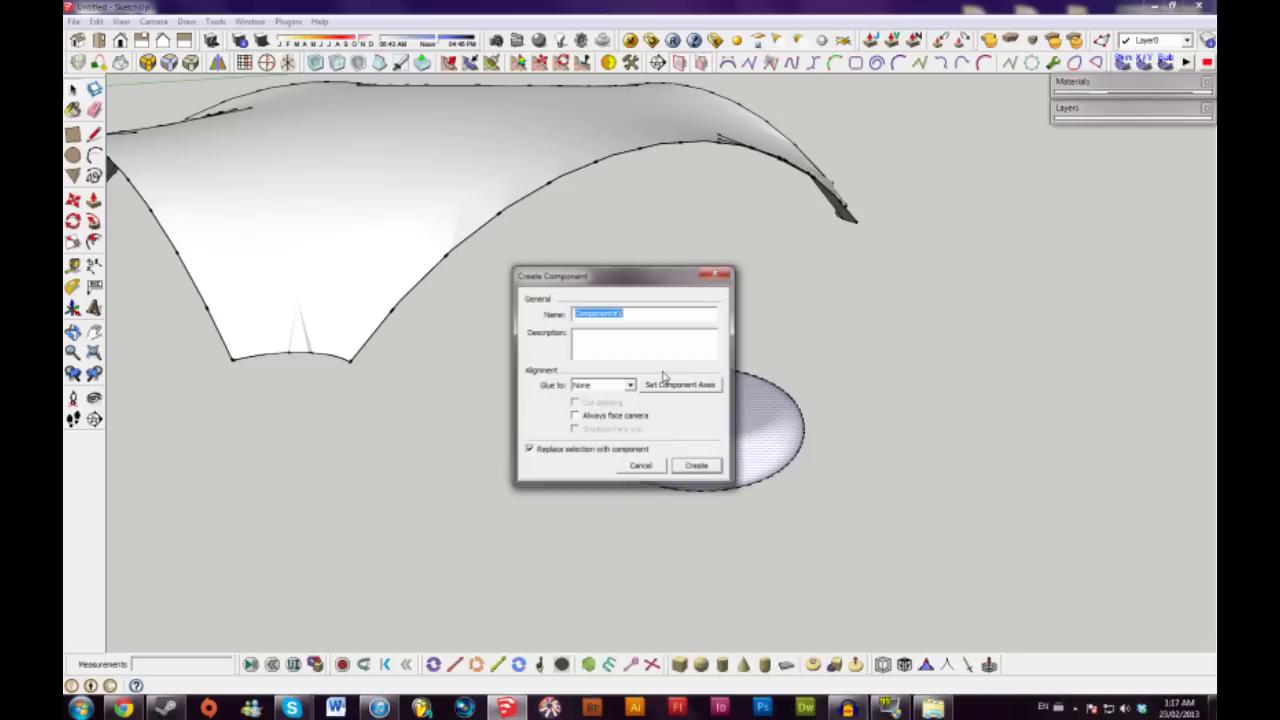
pyautogui.write('Button')
pyautogui.press('Return')
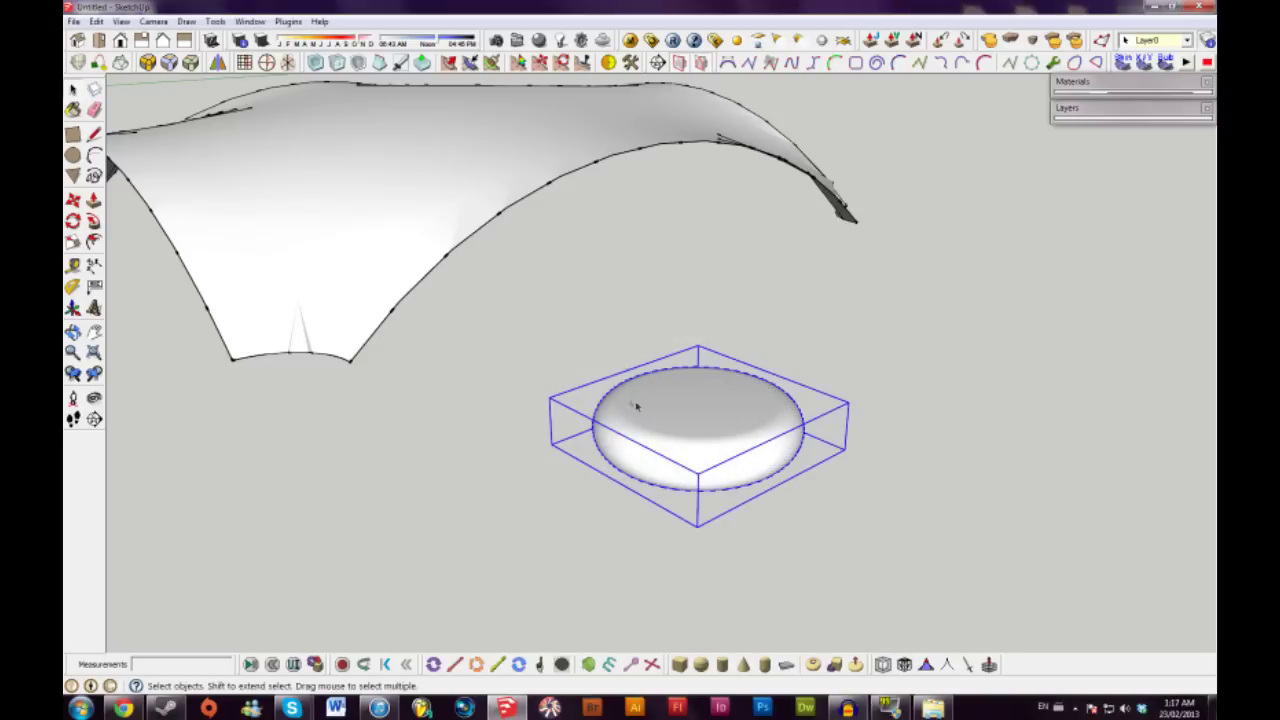
# Move the button component away from the canopy to a clear spot near the red axis
pyautogui.moveTo(636, 405); pyautogui.dragTo(607, 337, button='middle')
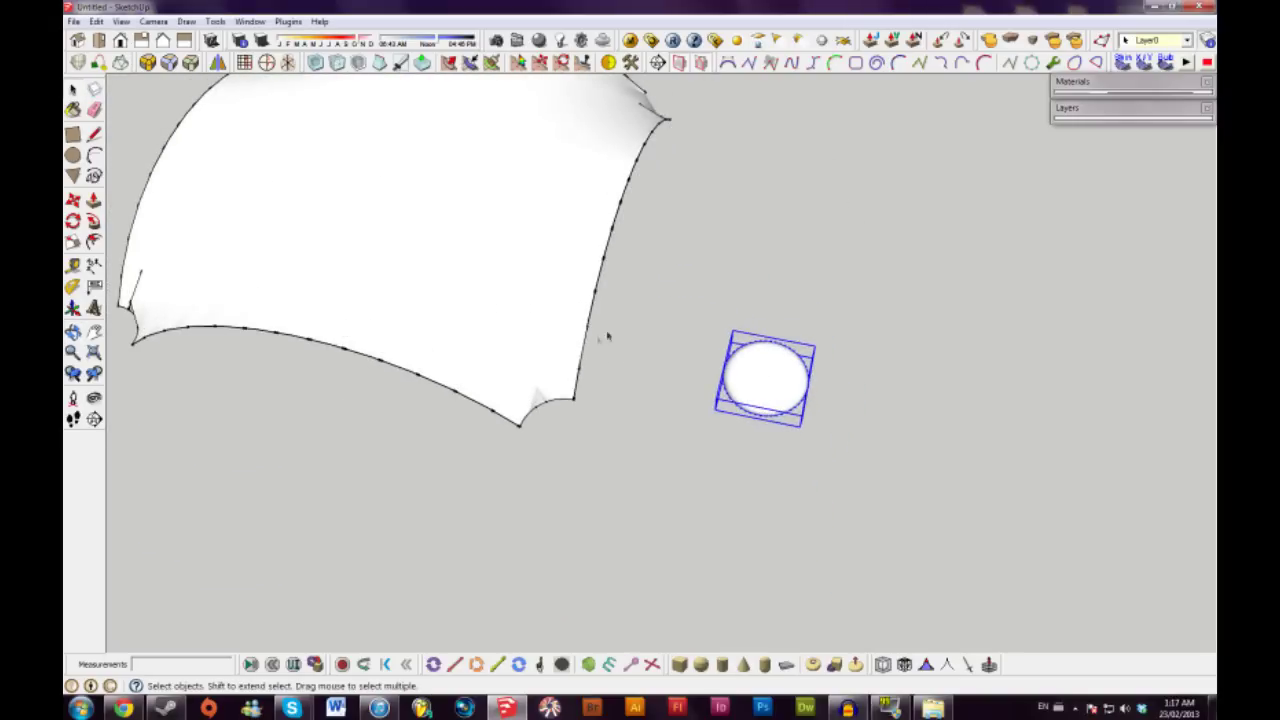
pyautogui.scroll(-4, 680, 395)
pyautogui.press('m')
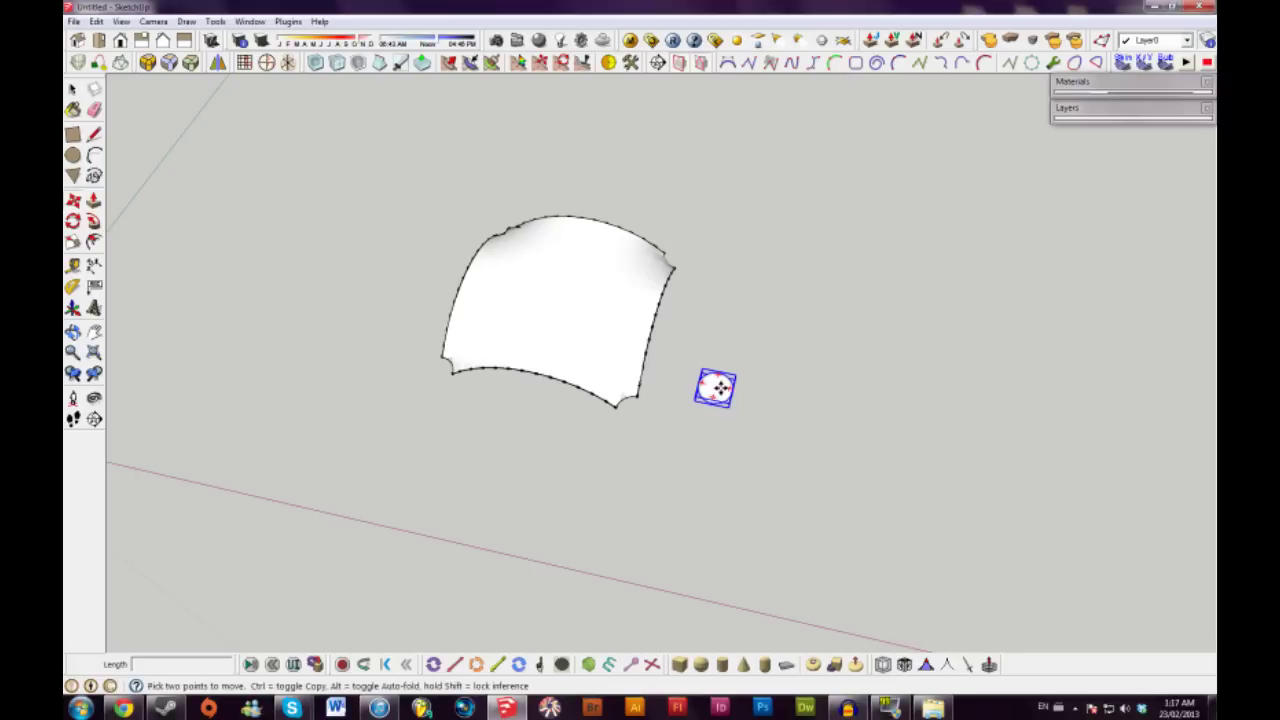
pyautogui.click(720, 388)
pyautogui.click(651, 594)
pyautogui.press('space')
# Copy the canopy component corner to corner so the copy adjoins it, and array it six times into one row
pyautogui.scroll(-2, 637, 456)
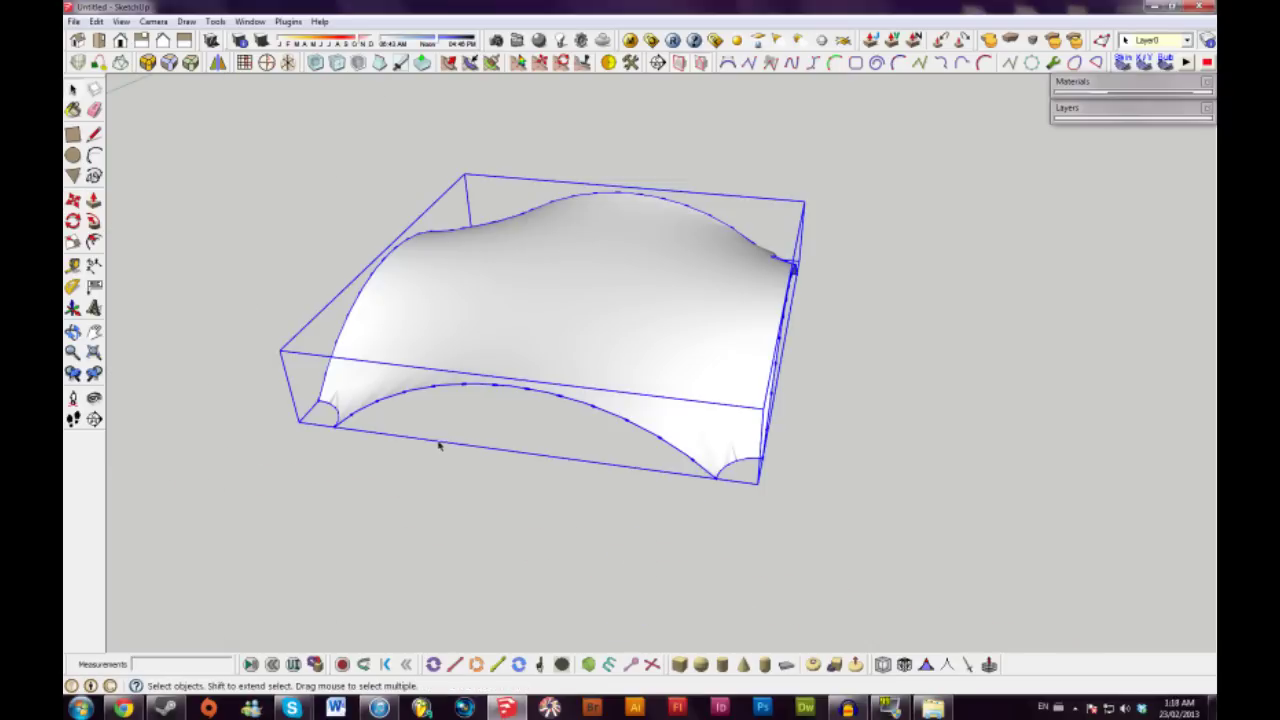
pyautogui.press('m')
pyautogui.click(316, 400)
pyautogui.press('ctrl')
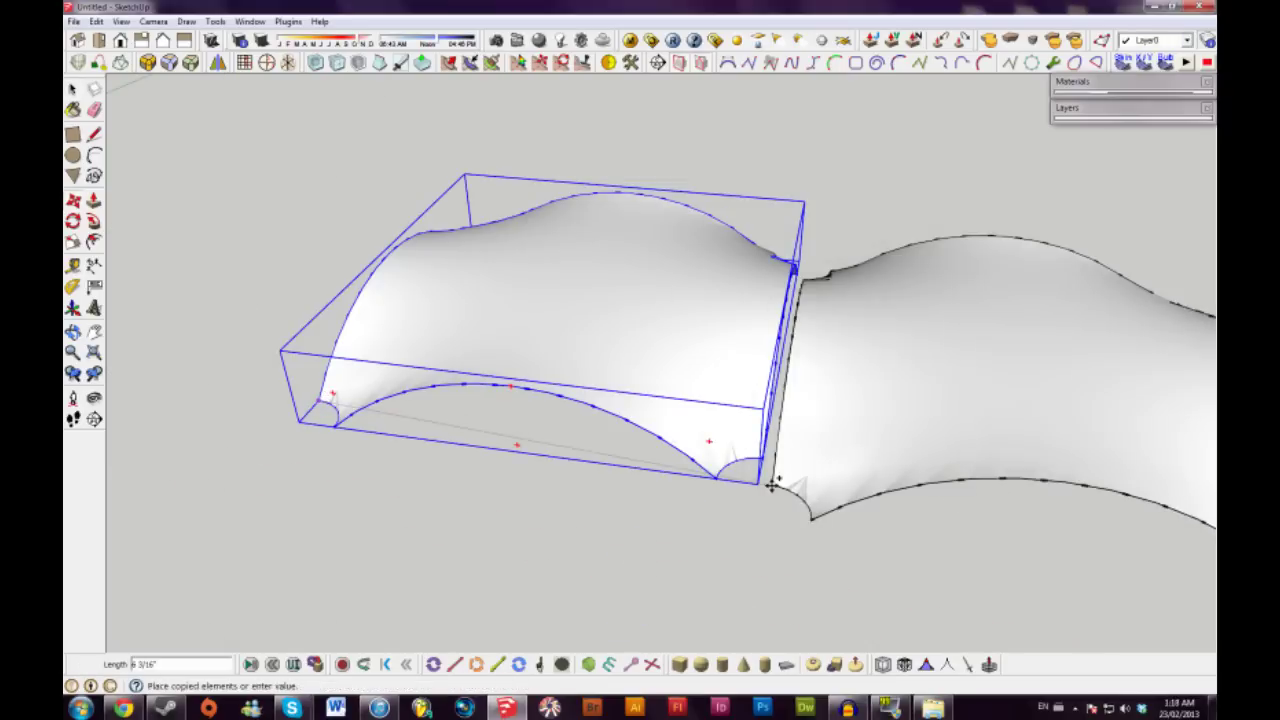
pyautogui.click(763, 459)
pyautogui.scroll(-6, 834, 486)
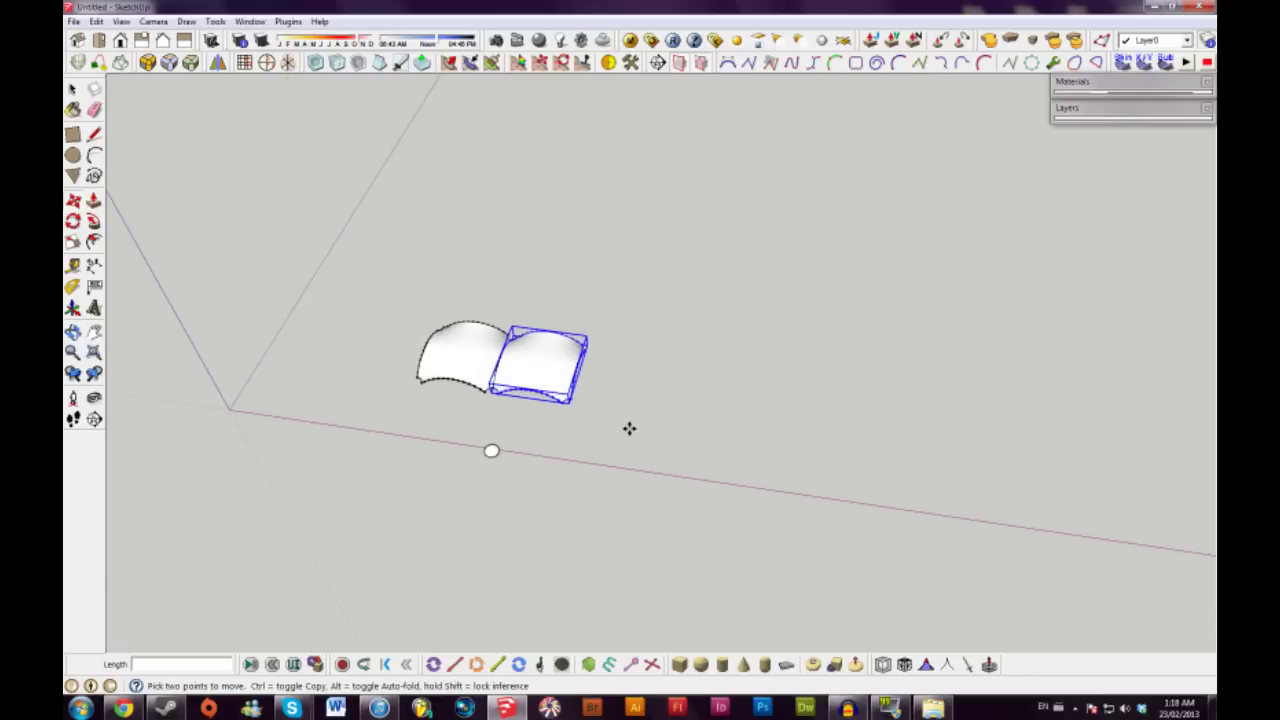
pyautogui.write('6x')
pyautogui.press('Return')
pyautogui.press('space')
# Select the entire row of canopy panels and copy it 6 inches sideways so the copy adjoins the original row
pyautogui.scroll(5, 660, 445)
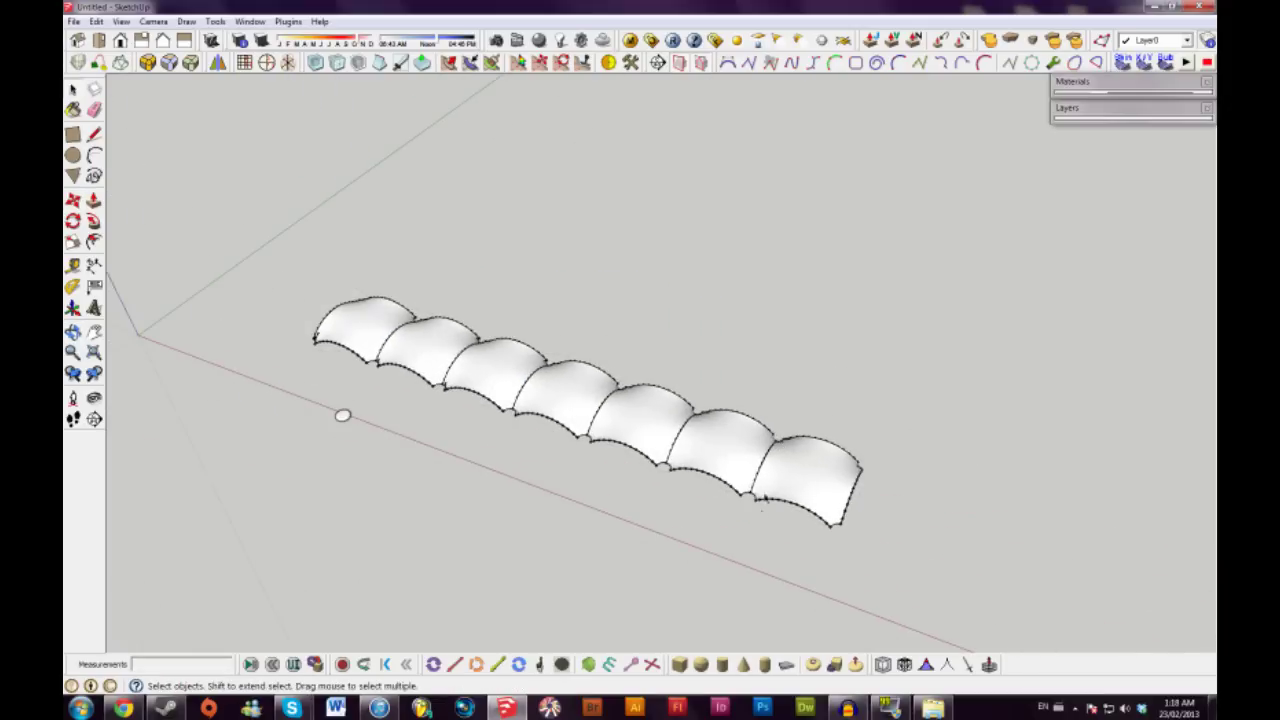
pyautogui.scroll(2, 745, 495)
pyautogui.moveTo(828, 508); pyautogui.dragTo(435, 362, button='middle')
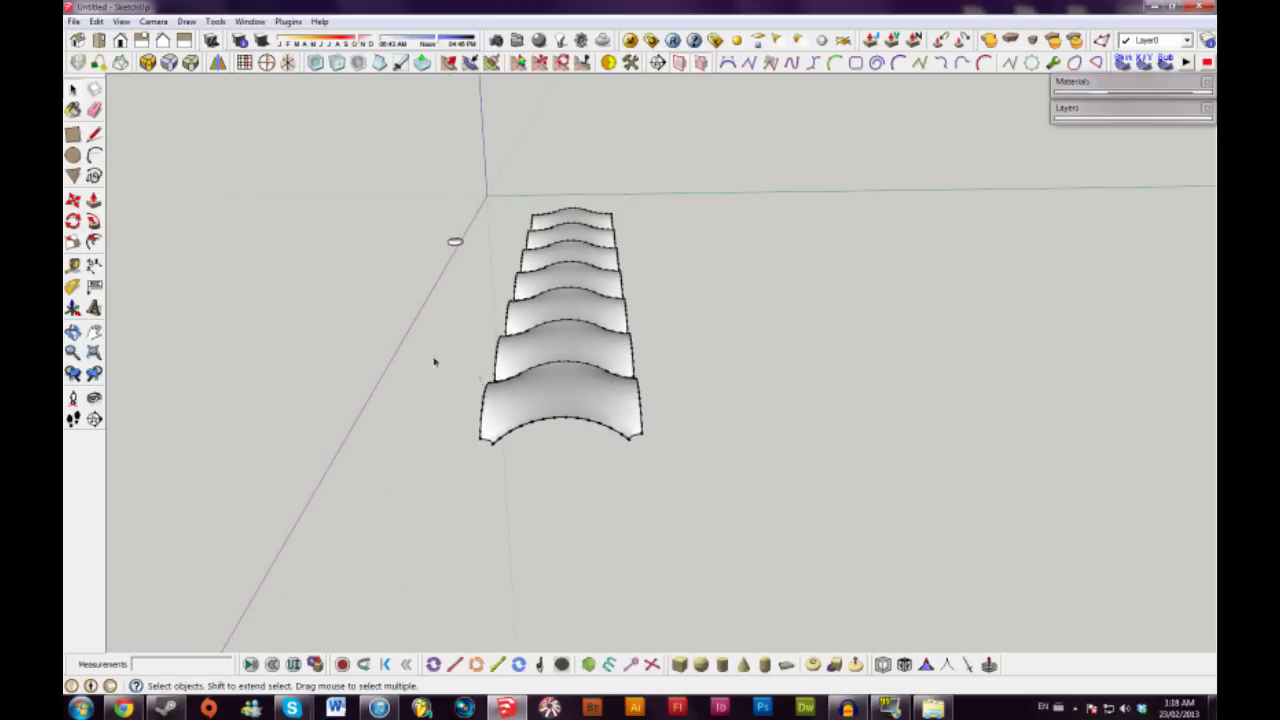
pyautogui.moveTo(466, 509); pyautogui.dragTo(466, 509)
pyautogui.scroll(5, 494, 469)
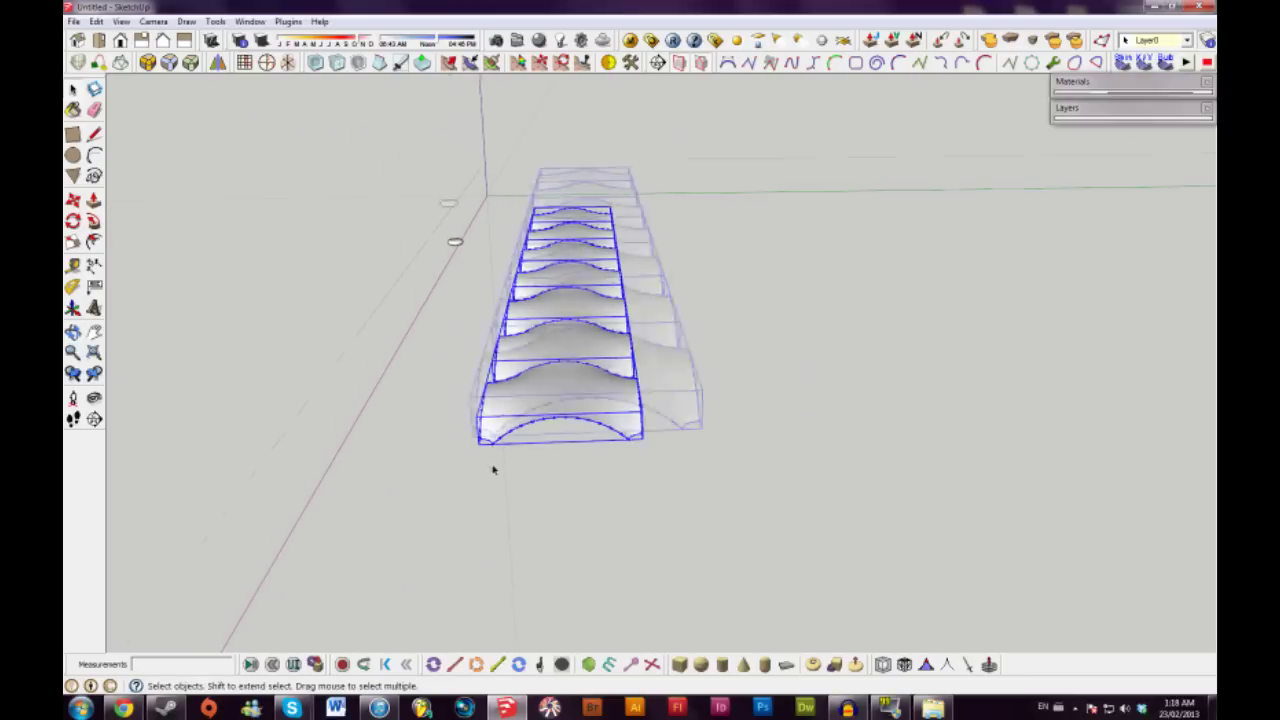
pyautogui.press('m')
pyautogui.press('ctrl')
pyautogui.click(468, 405)
pyautogui.moveTo(608, 400); pyautogui.dragTo(868, 375, button='middle')
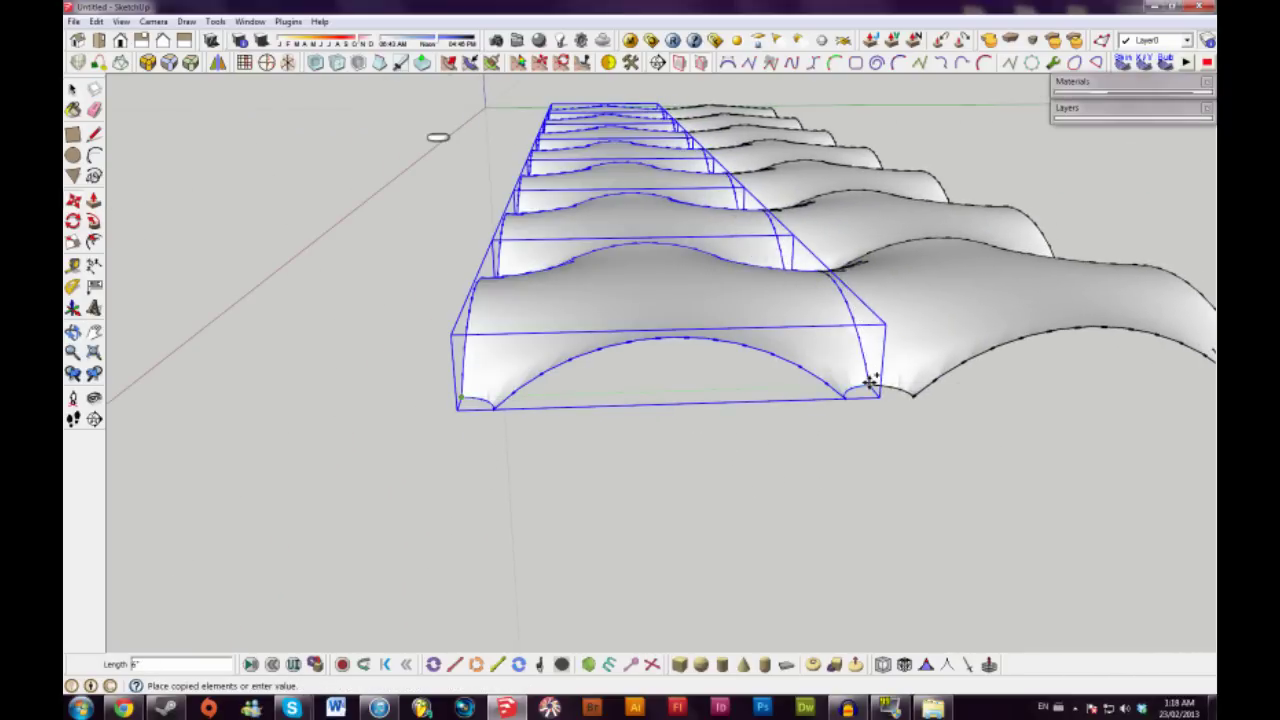
pyautogui.click(871, 385)
# Array the copied row of panels into a square grid of seven adjoining rows, and clear the selection
pyautogui.scroll(-3, 885, 476)
pyautogui.moveTo(885, 476); pyautogui.dragTo(778, 535, button='middle')
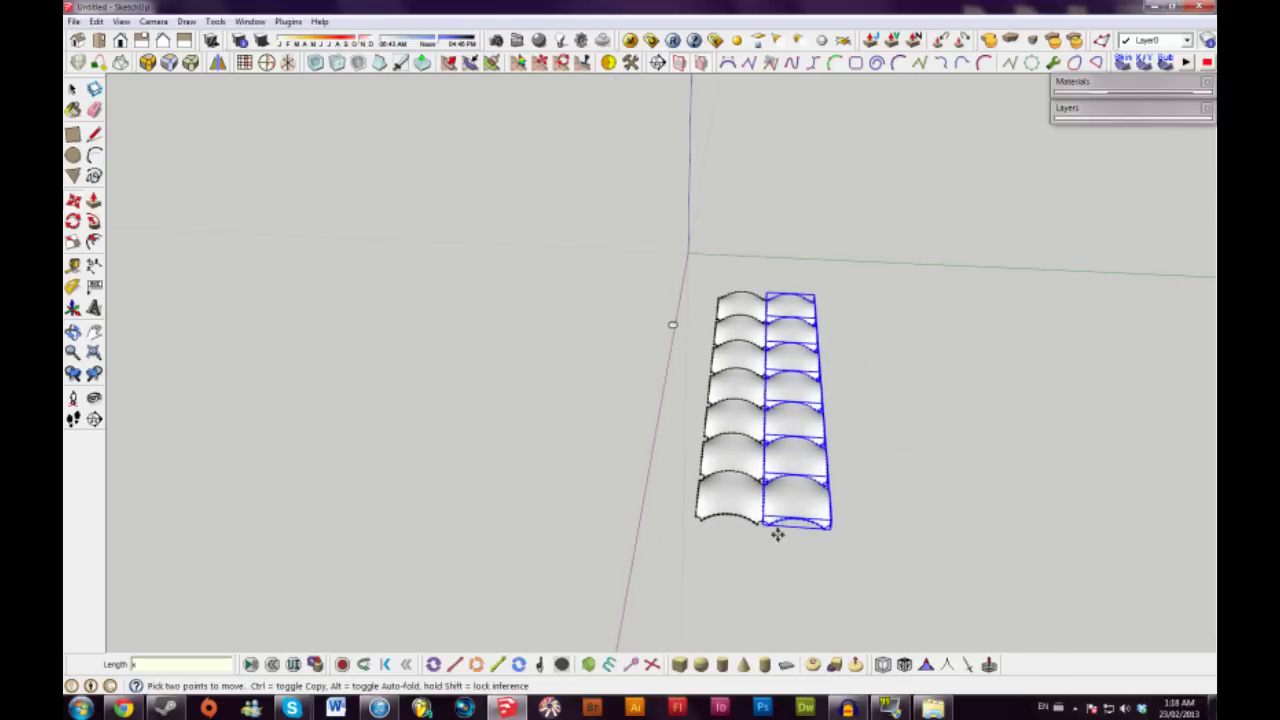
pyautogui.press('Return')
pyautogui.scroll(-2, 778, 528)
pyautogui.press('space')
pyautogui.click(813, 565)
# Turn off the display of profiles and edges so the panel grid shows only its shaded surfaces
pyautogui.keyDown('shift'); pyautogui.moveTo(851, 563); pyautogui.dragTo(229, 287, button='middle'); pyautogui.keyUp('shift')
pyautogui.click(120, 21)
pyautogui.moveTo(130, 190)
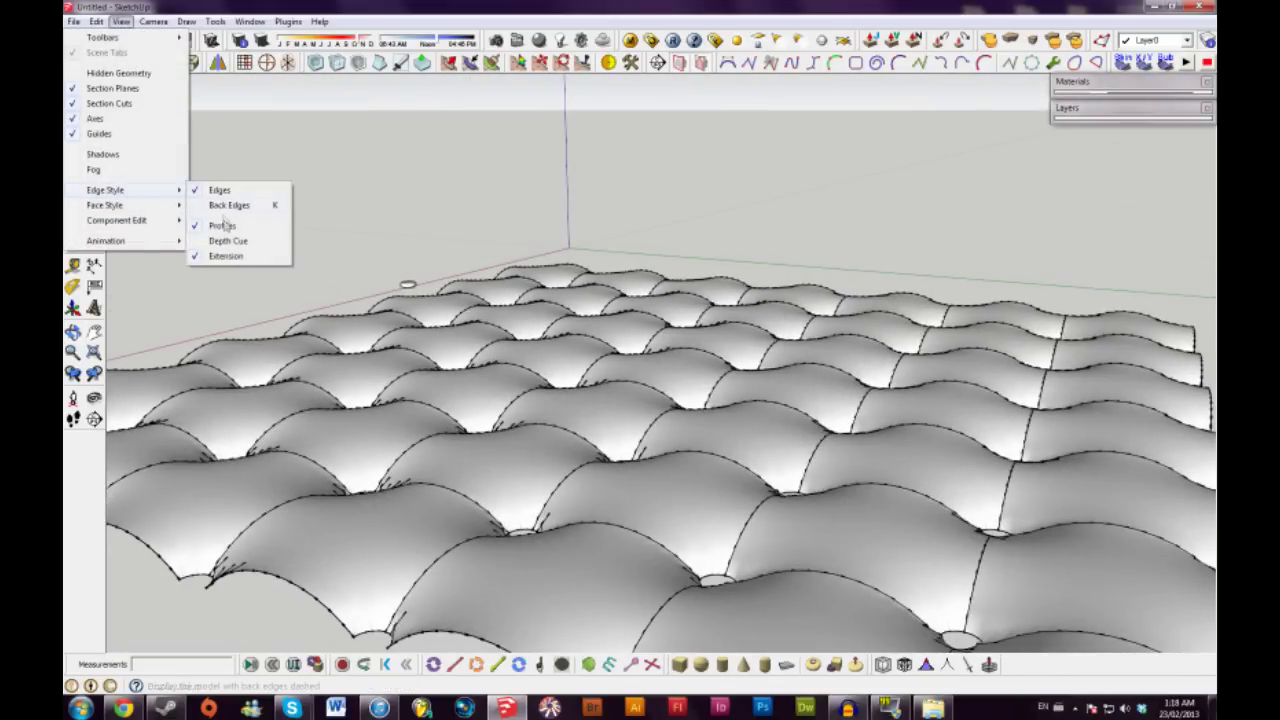
pyautogui.click(222, 225)
pyautogui.moveTo(477, 425); pyautogui.dragTo(851, 429, button='middle')
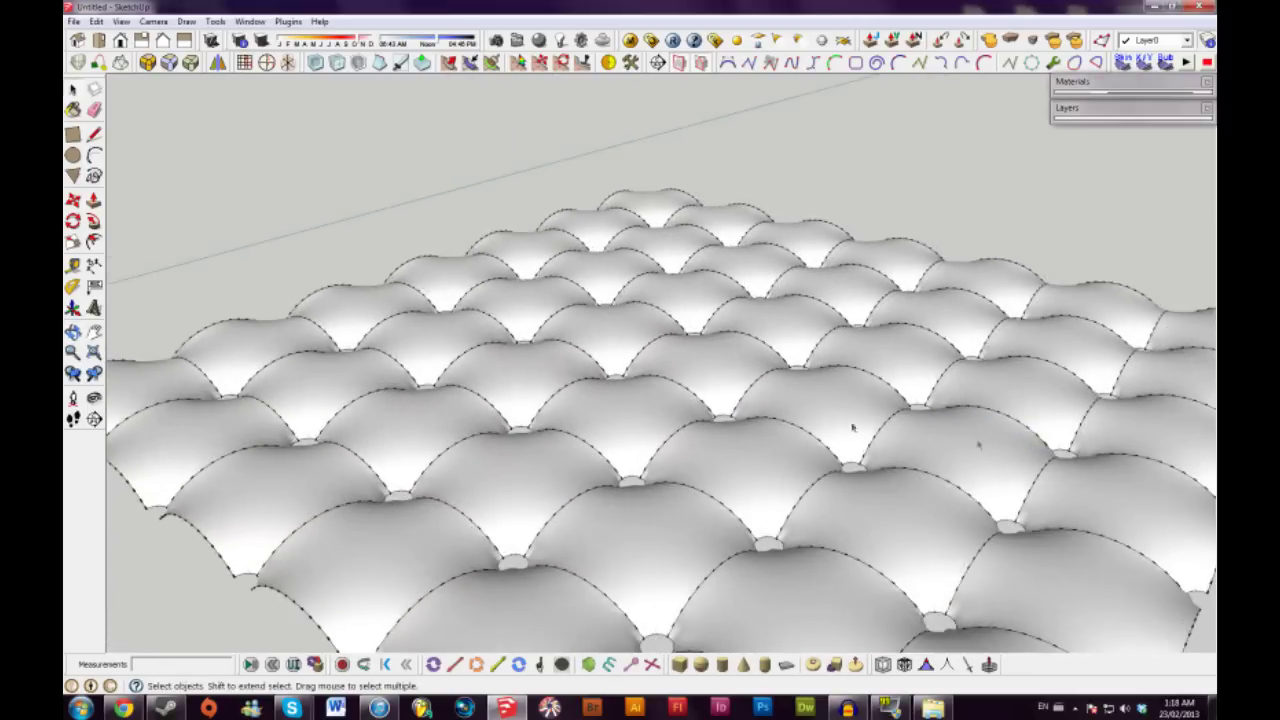
pyautogui.click(120, 21)
pyautogui.moveTo(151, 189)
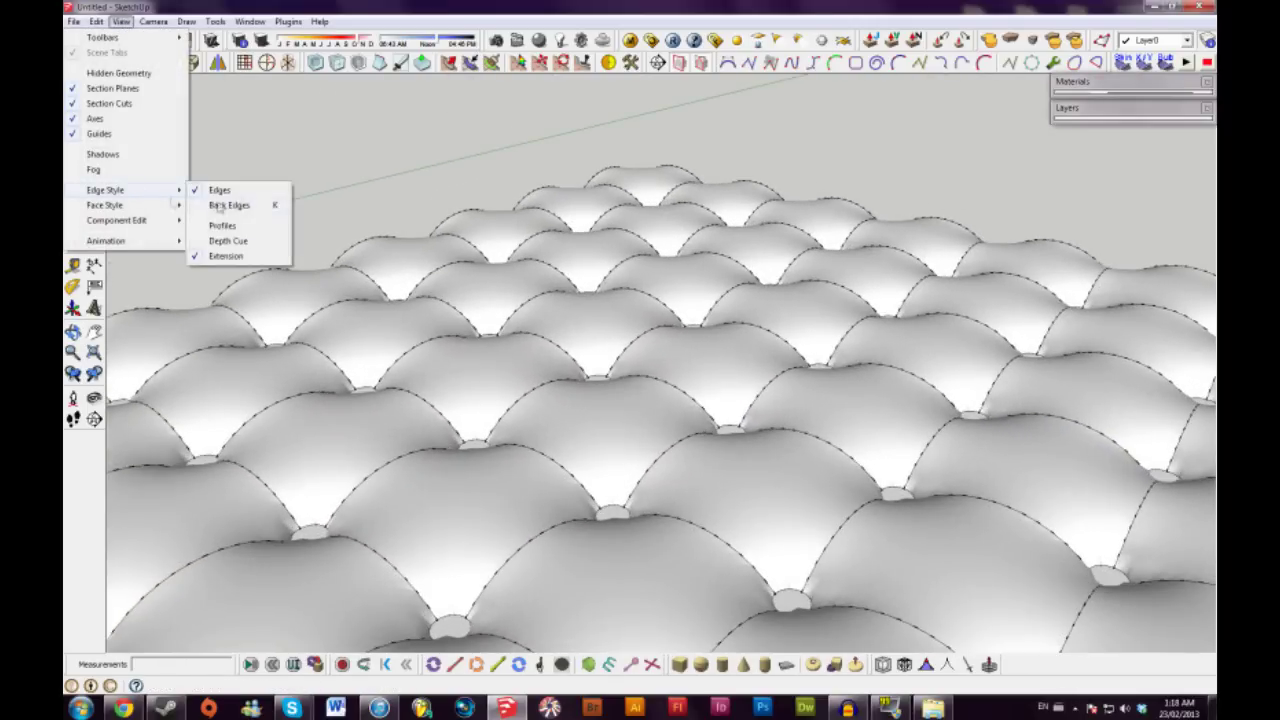
pyautogui.click(222, 190)
# Move the button component from beside the panel grid onto a half-hole along the grid's edge
pyautogui.moveTo(491, 354); pyautogui.dragTo(526, 494, button='middle')
pyautogui.scroll(-4, 571, 426)
pyautogui.scroll(2, 543, 374)
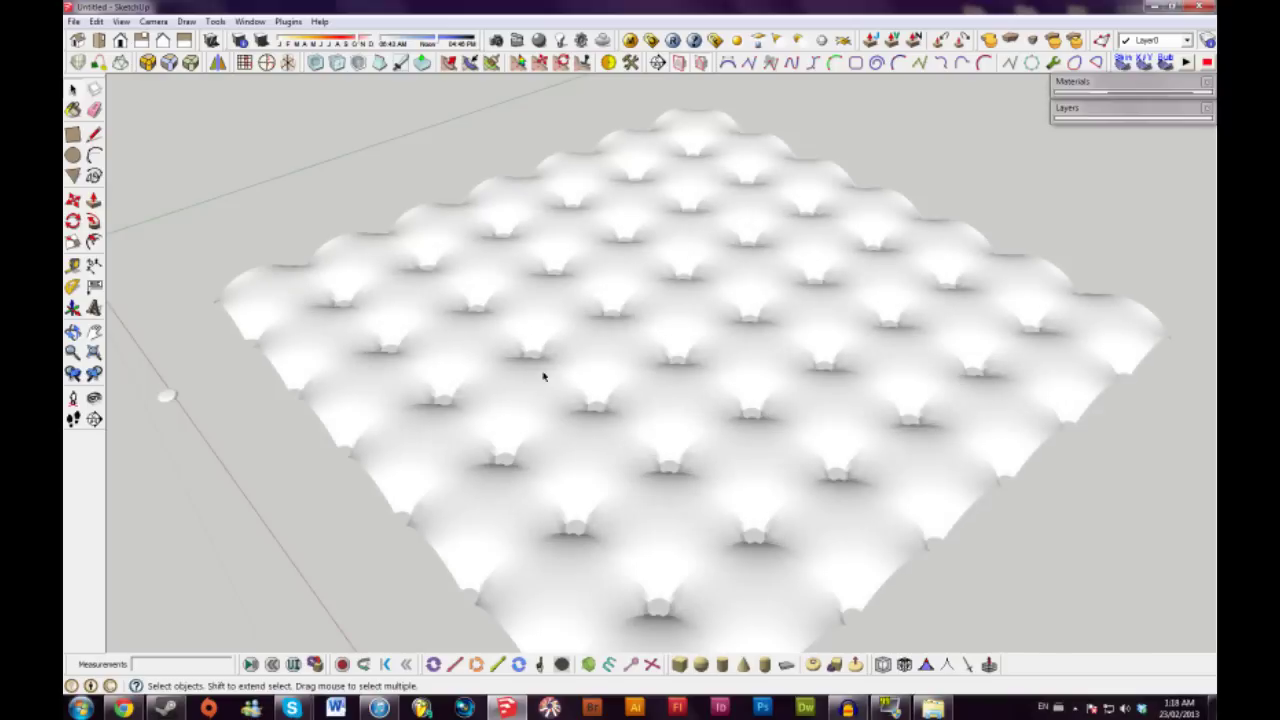
pyautogui.keyDown('shift'); pyautogui.moveTo(330, 370); pyautogui.dragTo(523, 291, button='middle'); pyautogui.keyUp('shift')
pyautogui.scroll(2, 500, 294)
pyautogui.moveTo(730, 312); pyautogui.dragTo(560, 320, button='middle')
pyautogui.scroll(5, 350, 300)
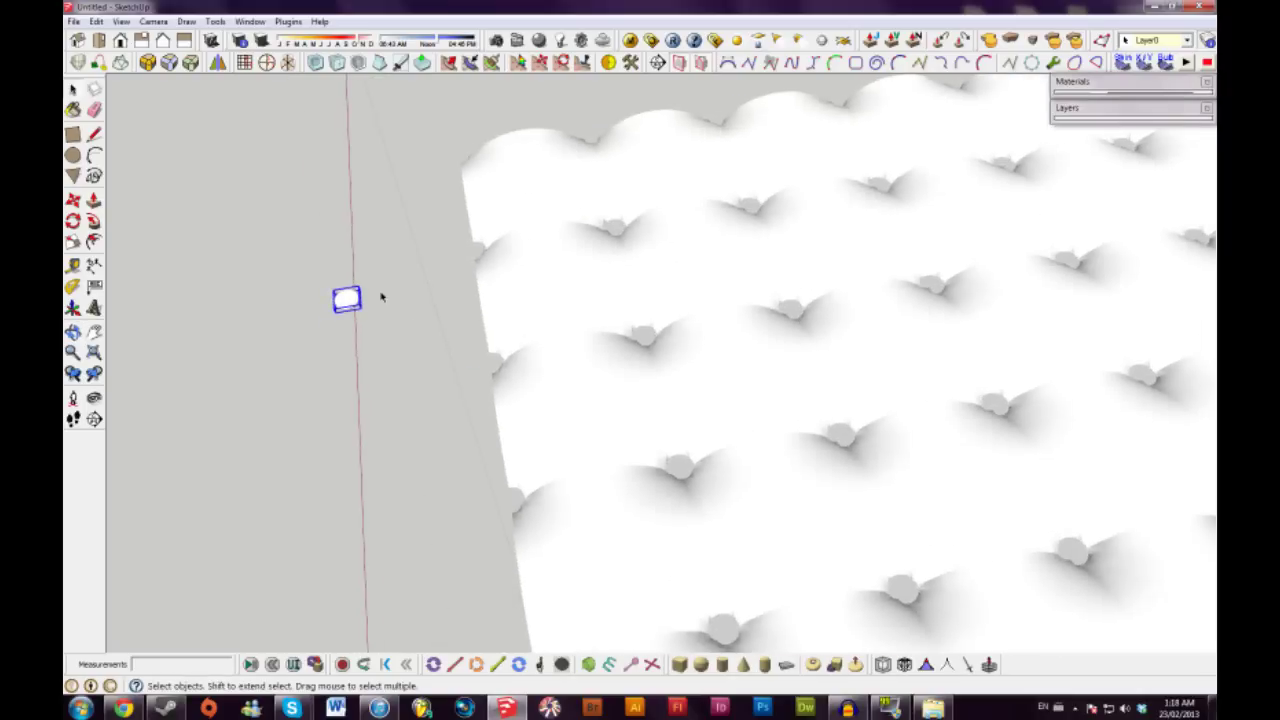
pyautogui.press('m')
pyautogui.click(328, 320)
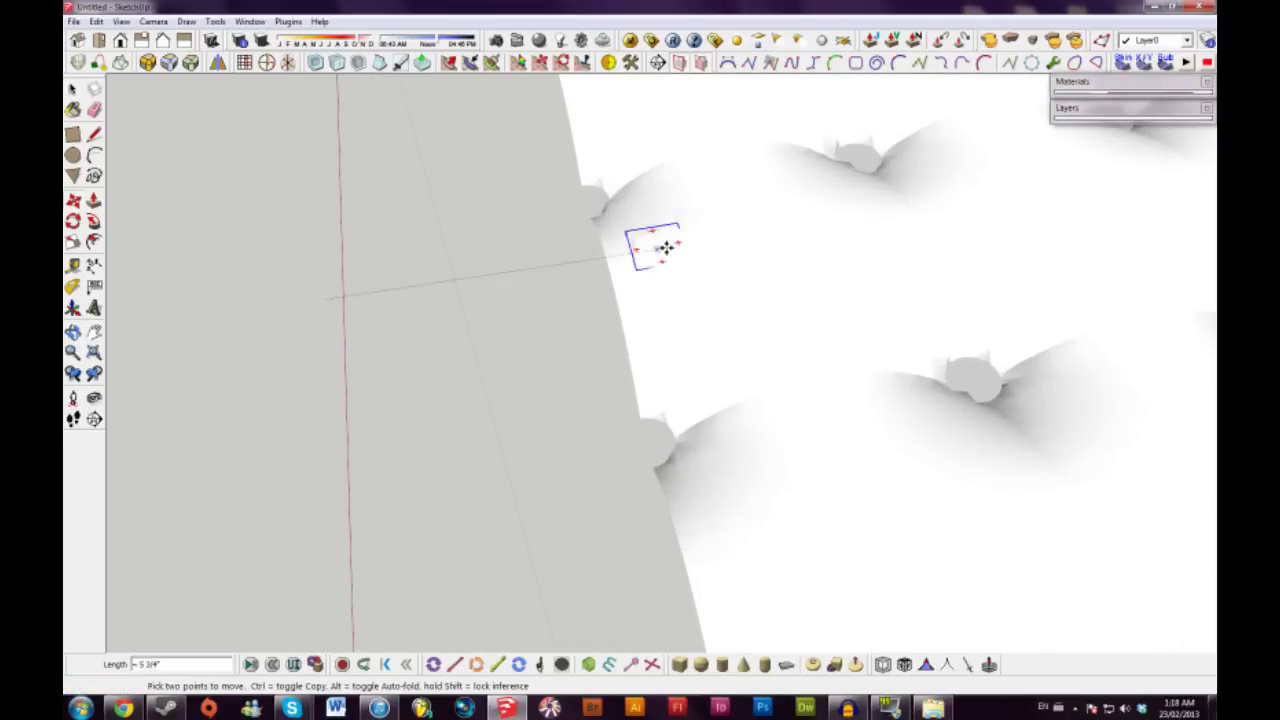
pyautogui.scroll(3, 651, 251)
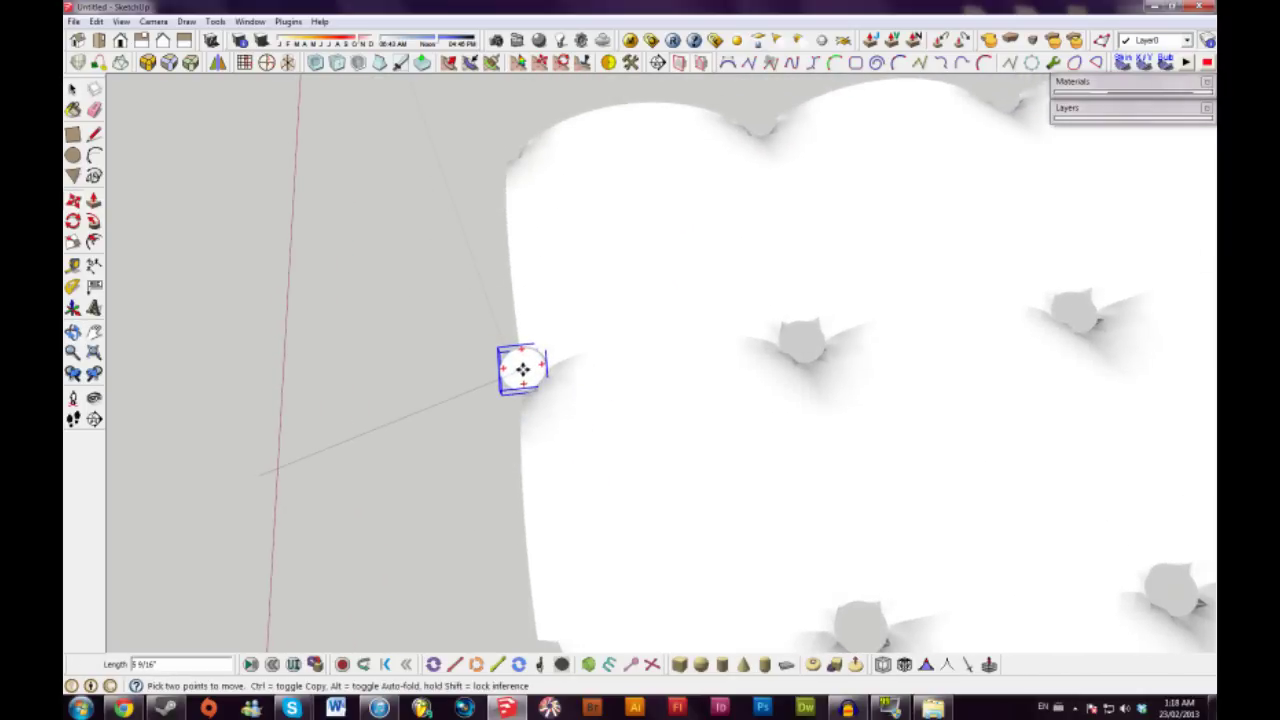
pyautogui.click(522, 370)
# Scale the button up uniformly about its centre by about 1.13
pyautogui.scroll(4, 522, 370)
pyautogui.press('s')
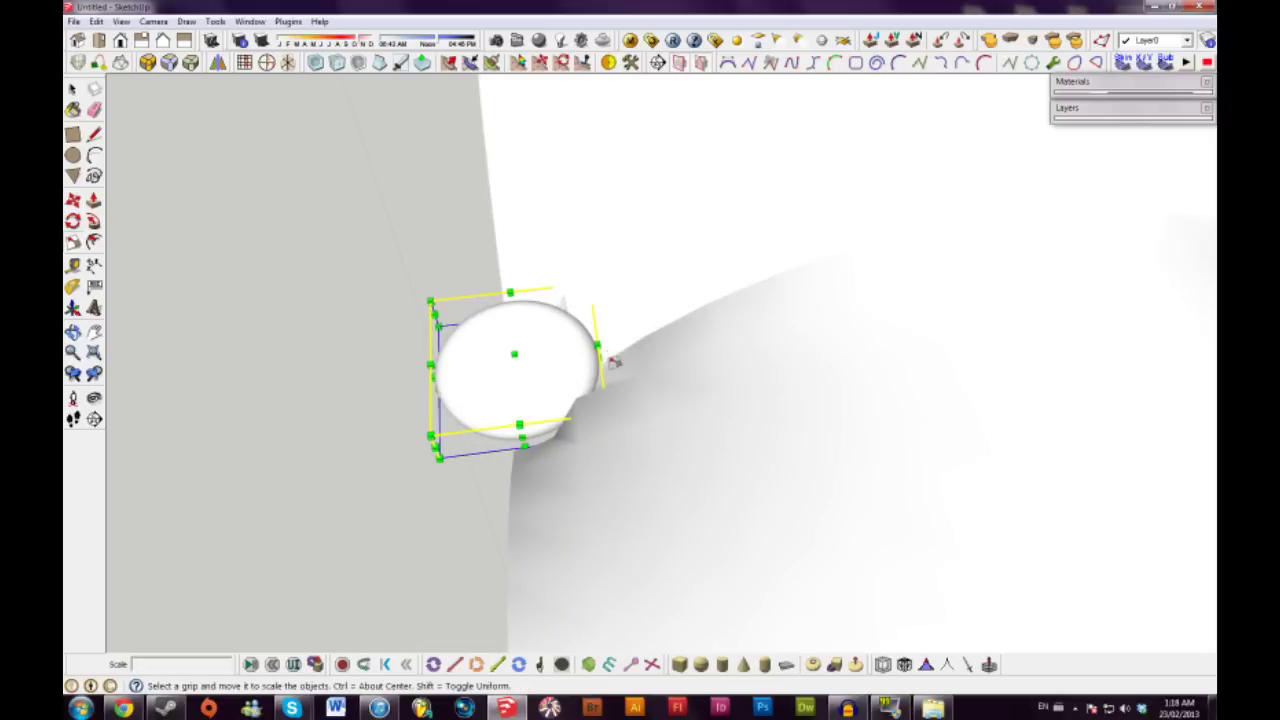
pyautogui.click(430, 300)
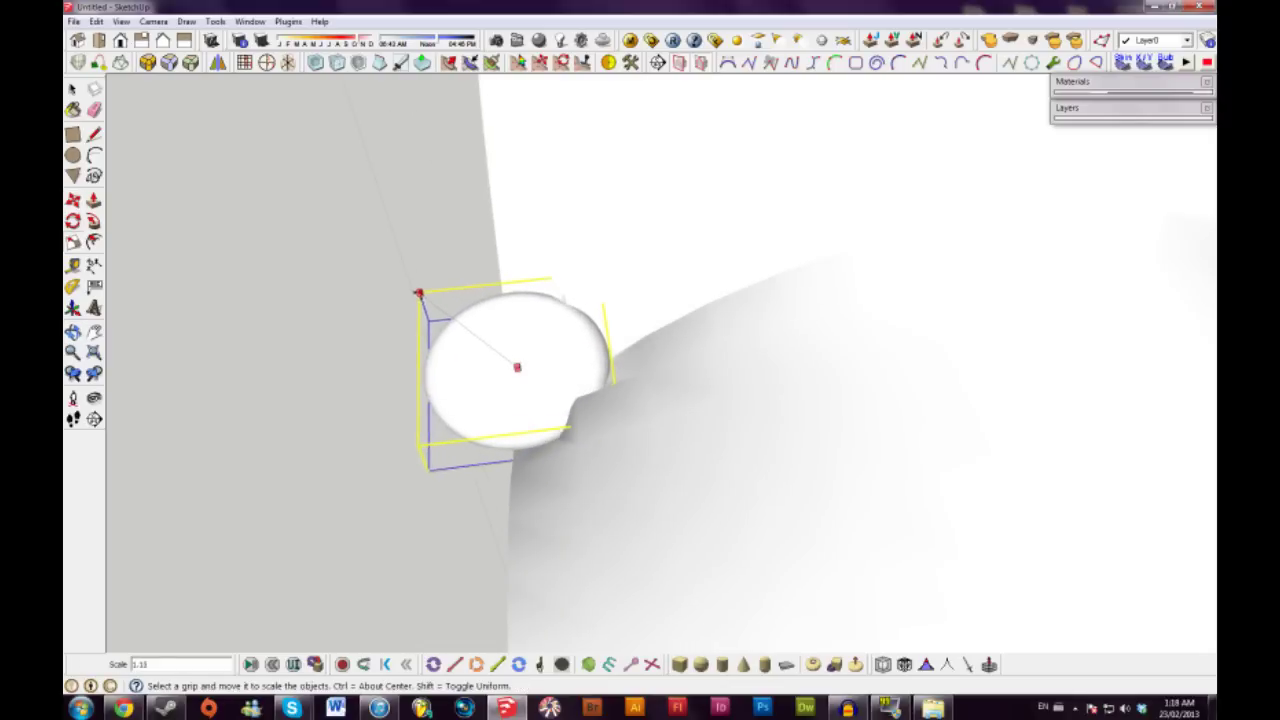
pyautogui.click(416, 291)
# Move the enlarged button from the edge half-hole onto the first full hole inside the panel grid
pyautogui.moveTo(545, 385); pyautogui.dragTo(616, 462, button='middle')
pyautogui.scroll(-4, 616, 462)
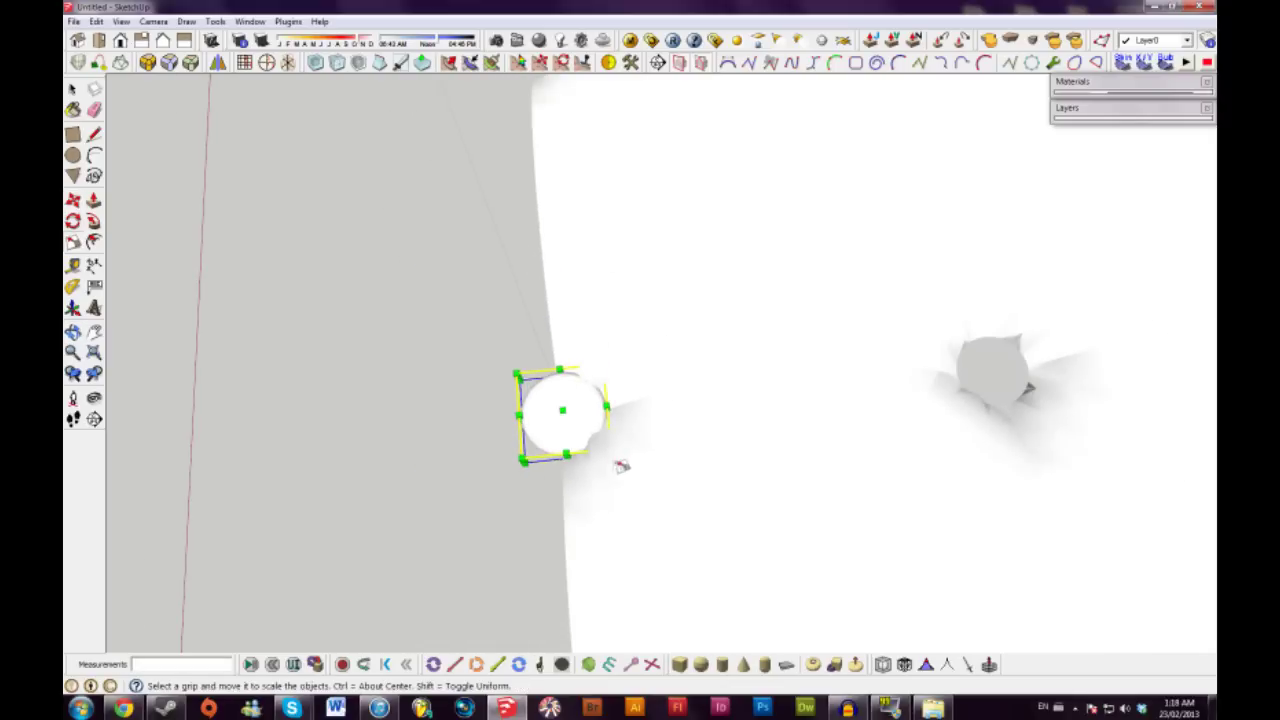
pyautogui.press('m')
pyautogui.scroll(1, 575, 440)
pyautogui.click(557, 429)
pyautogui.keyDown('shift'); pyautogui.moveTo(1020, 387); pyautogui.dragTo(708, 411, button='middle'); pyautogui.keyUp('shift')
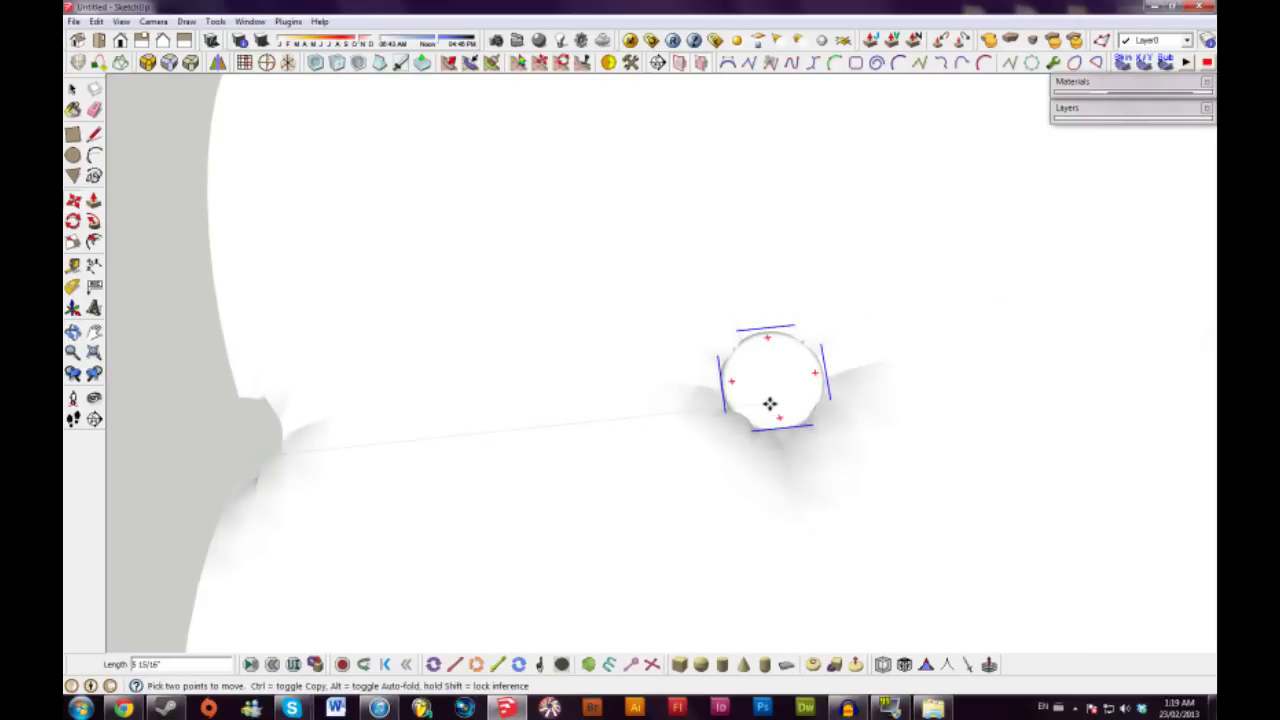
pyautogui.keyDown('shift'); pyautogui.moveTo(841, 402); pyautogui.dragTo(660, 414, button='middle'); pyautogui.keyUp('shift')
# Copy the button 6 inches along the green axis to the neighbouring hole and array it across that row of holes
pyautogui.scroll(-4, 662, 416)
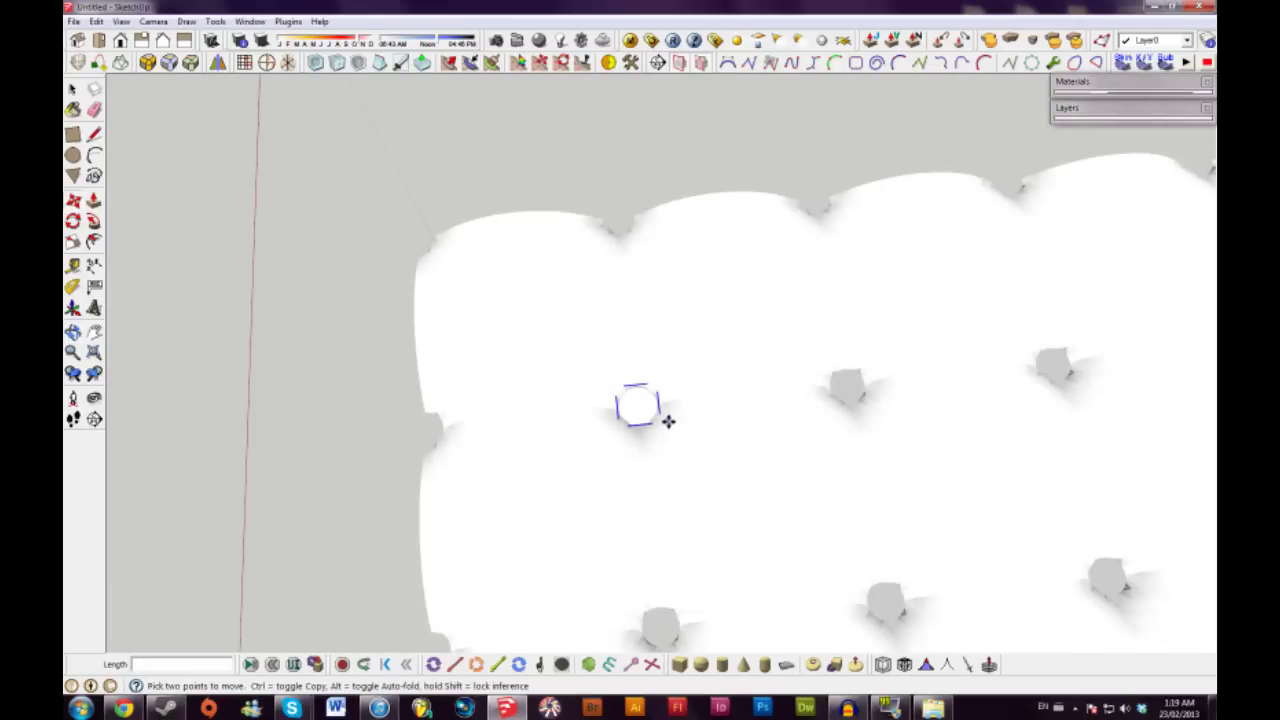
pyautogui.click(634, 408)
pyautogui.press('ctrl')
pyautogui.scroll(3, 868, 396)
pyautogui.moveTo(868, 396); pyautogui.dragTo(713, 408, button='middle')
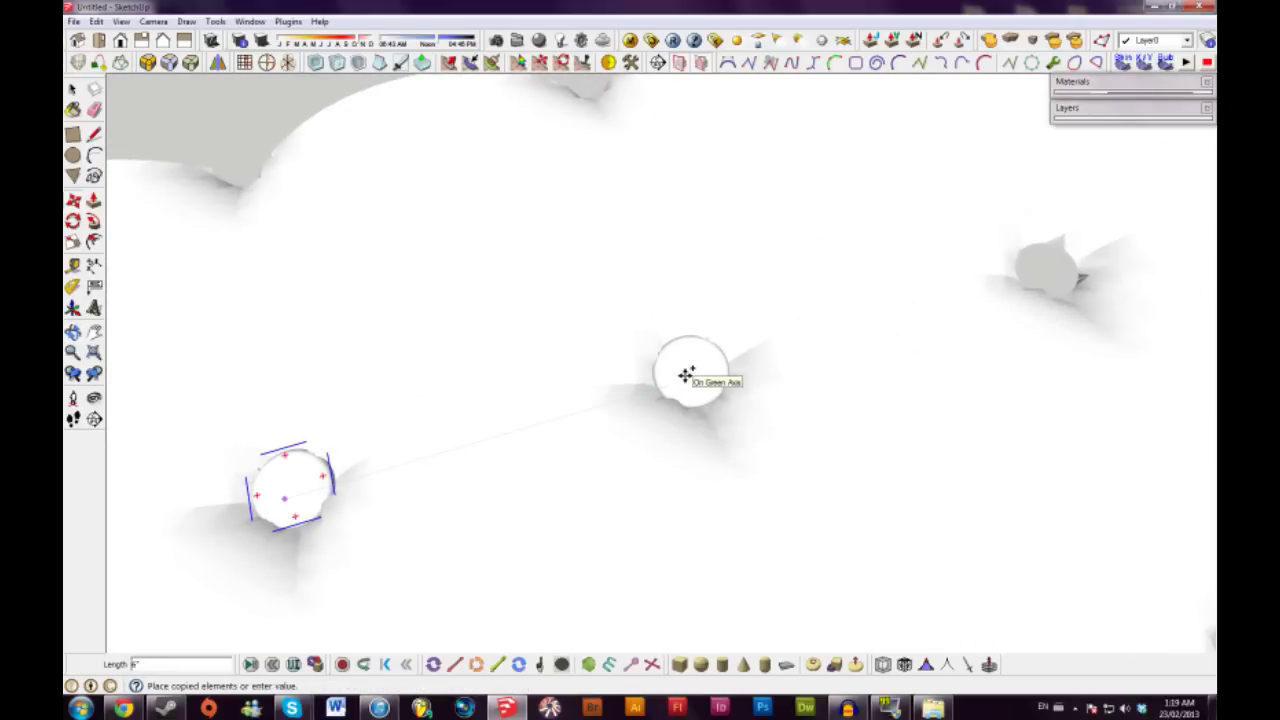
pyautogui.click(685, 375)
pyautogui.scroll(-4, 712, 394)
pyautogui.moveTo(840, 392); pyautogui.dragTo(640, 398, button='middle')
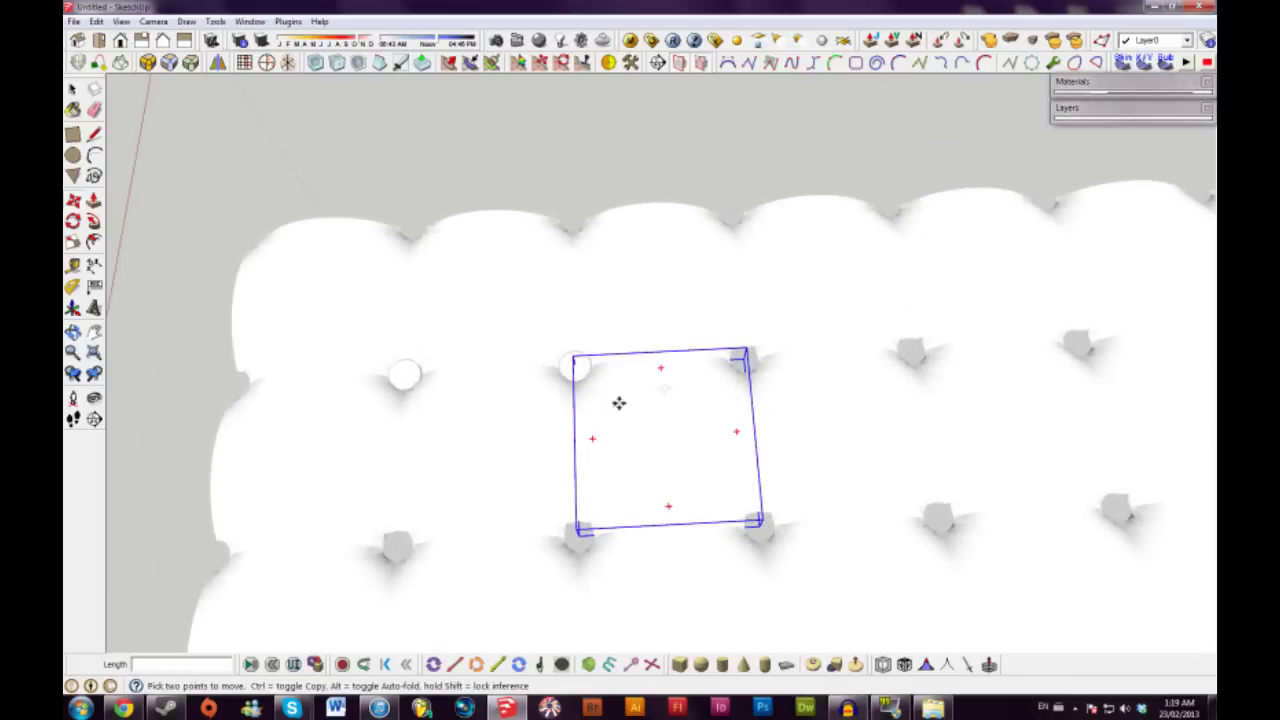
pyautogui.press('space')
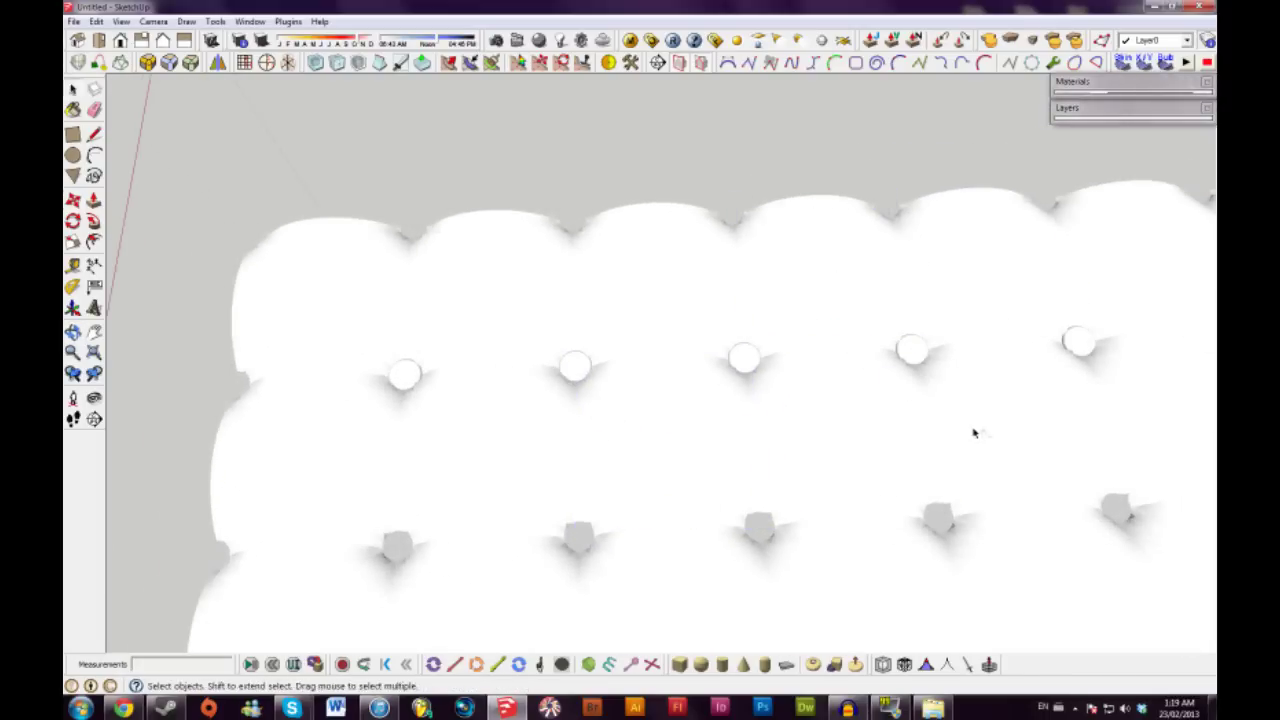
# Select the row of buttons and copy it 6 inches onto the adjacent row of holes
pyautogui.moveTo(971, 434); pyautogui.dragTo(580, 437, button='middle')
pyautogui.scroll(-2, 890, 414)
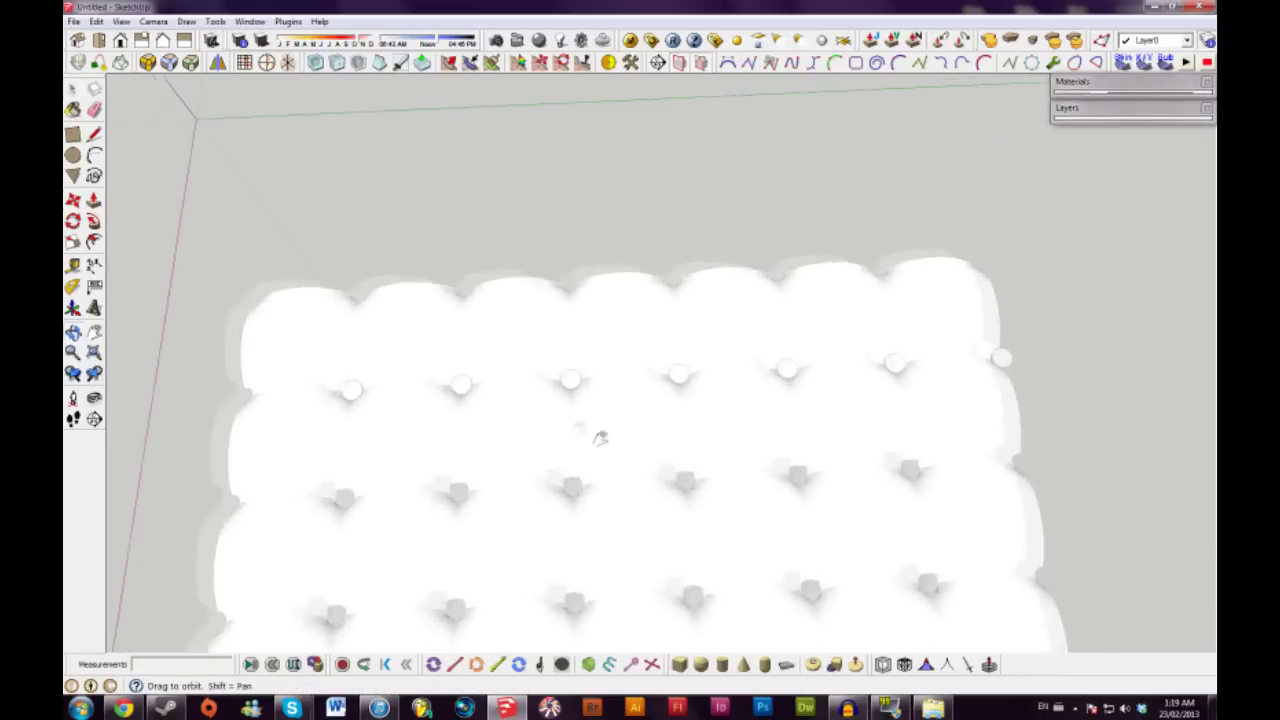
pyautogui.moveTo(600, 437); pyautogui.dragTo(760, 428, button='middle')
pyautogui.moveTo(461, 457); pyautogui.dragTo(545, 507, button='middle')
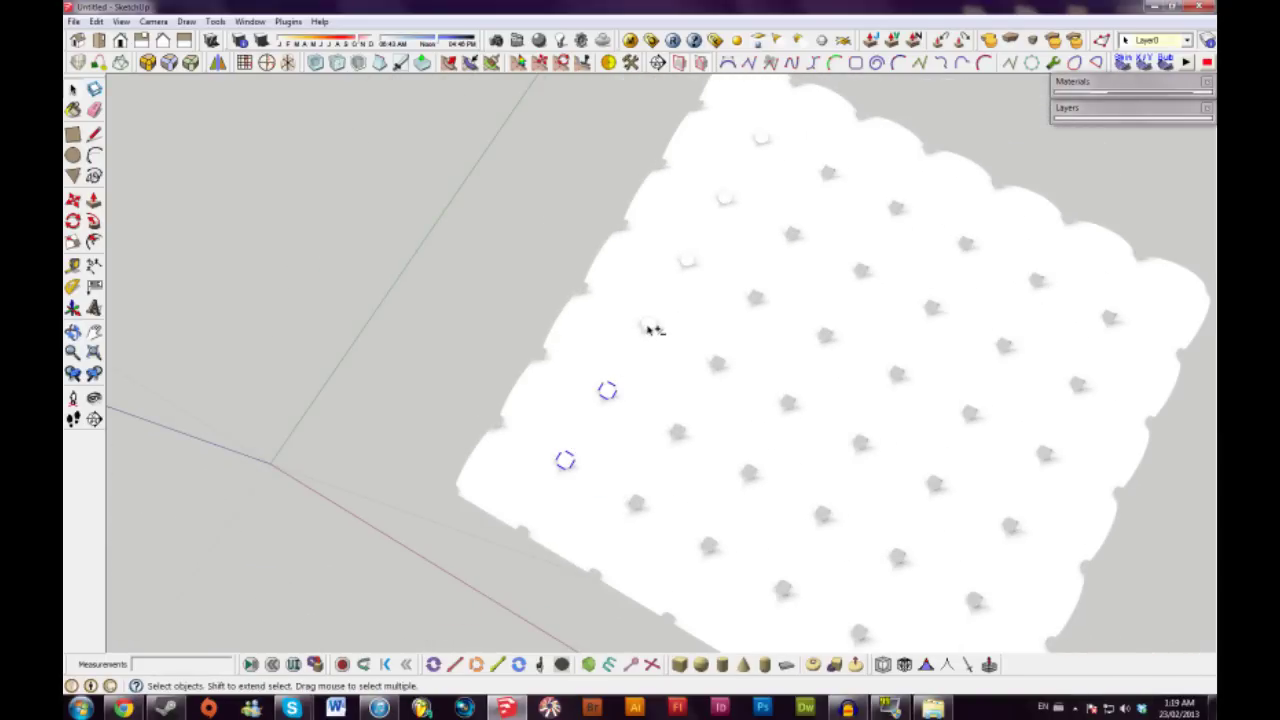
pyautogui.moveTo(762, 141); pyautogui.dragTo(955, 310, button='middle')
pyautogui.scroll(6, 600, 404)
pyautogui.press('m')
pyautogui.press('ctrl')
pyautogui.click(585, 375)
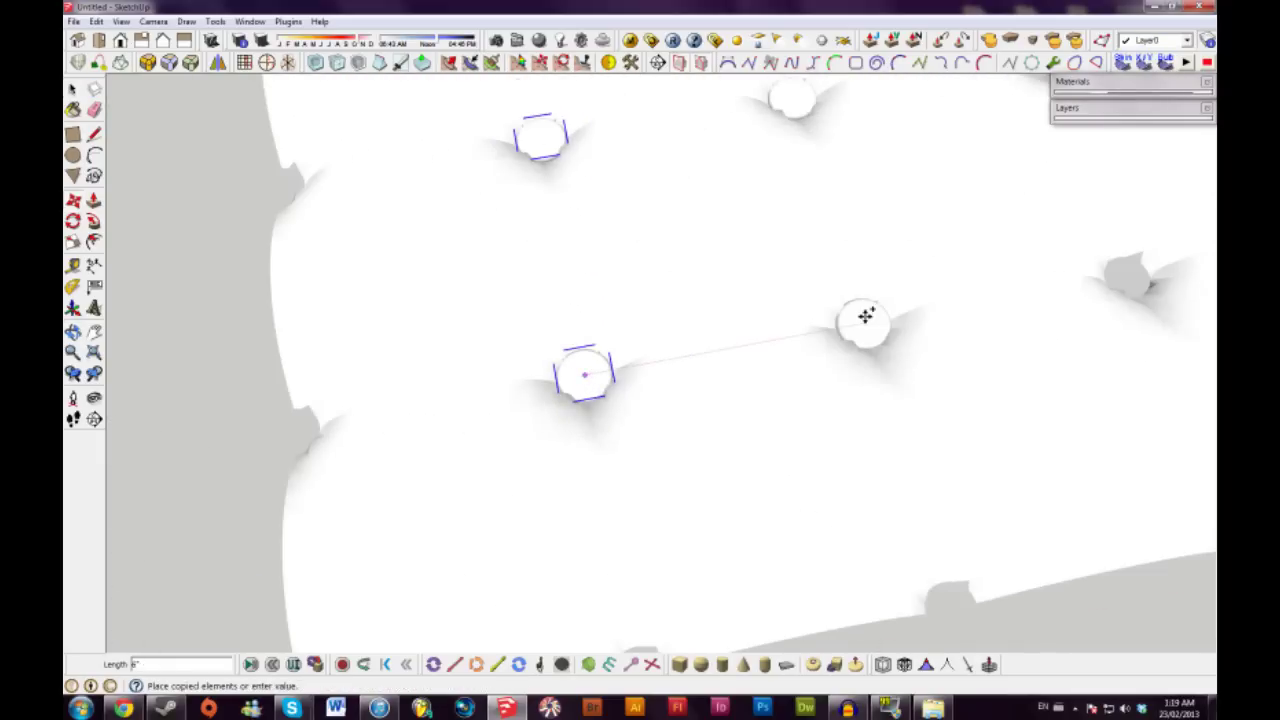
pyautogui.click(865, 322)
# Array the copied button row five times to fill the remaining holes in the grid
pyautogui.keyDown('shift'); pyautogui.moveTo(950, 340); pyautogui.dragTo(655, 338, button='middle'); pyautogui.keyUp('shift')
pyautogui.scroll(-4, 617, 454)
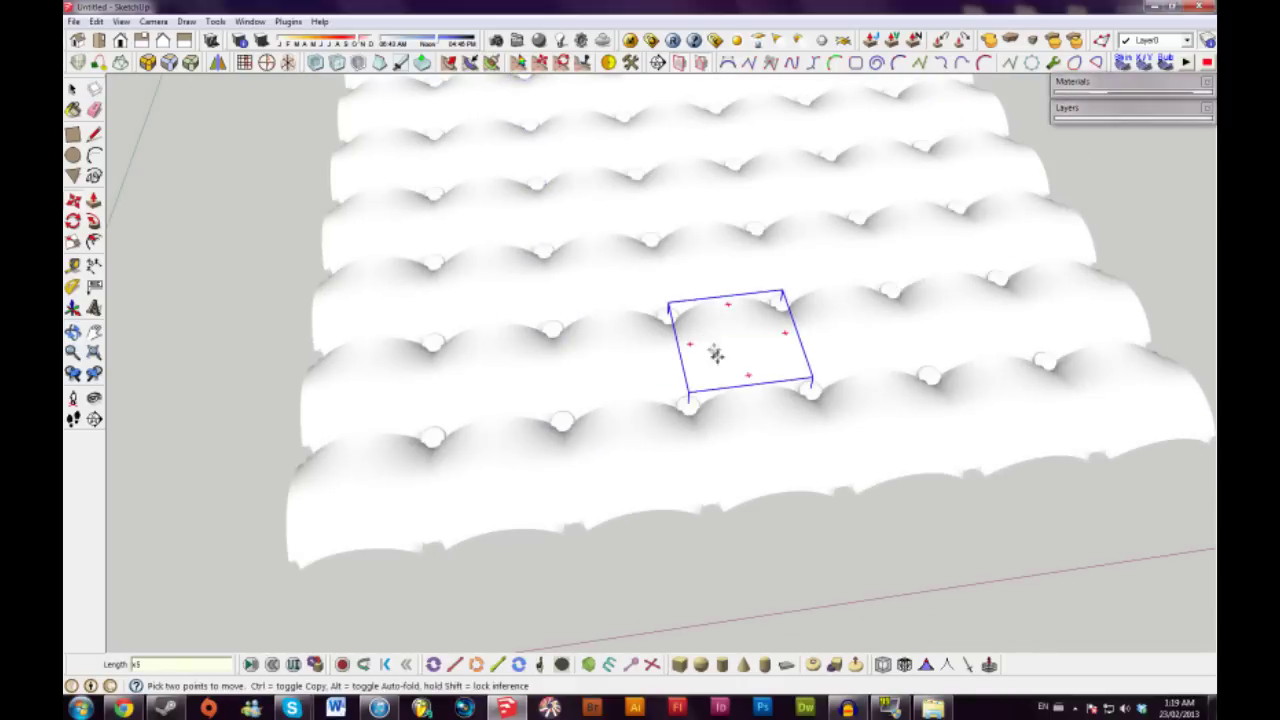
pyautogui.scroll(-2, 716, 354)
pyautogui.press('space')
# Examine the finished tufted surface and how its buttons sit in the holes, close up and as a whole
pyautogui.moveTo(777, 403); pyautogui.dragTo(537, 326, button='middle')
pyautogui.scroll(6, 793, 396)
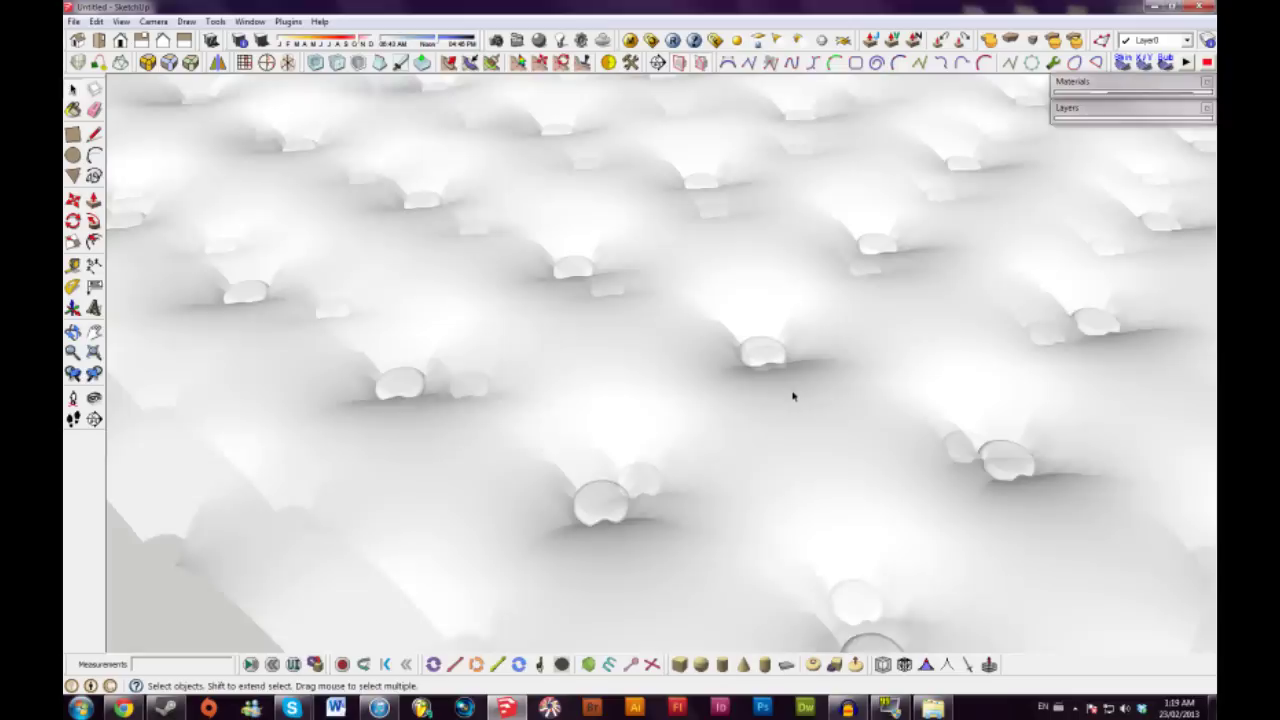
pyautogui.moveTo(793, 396); pyautogui.dragTo(710, 418, button='middle')
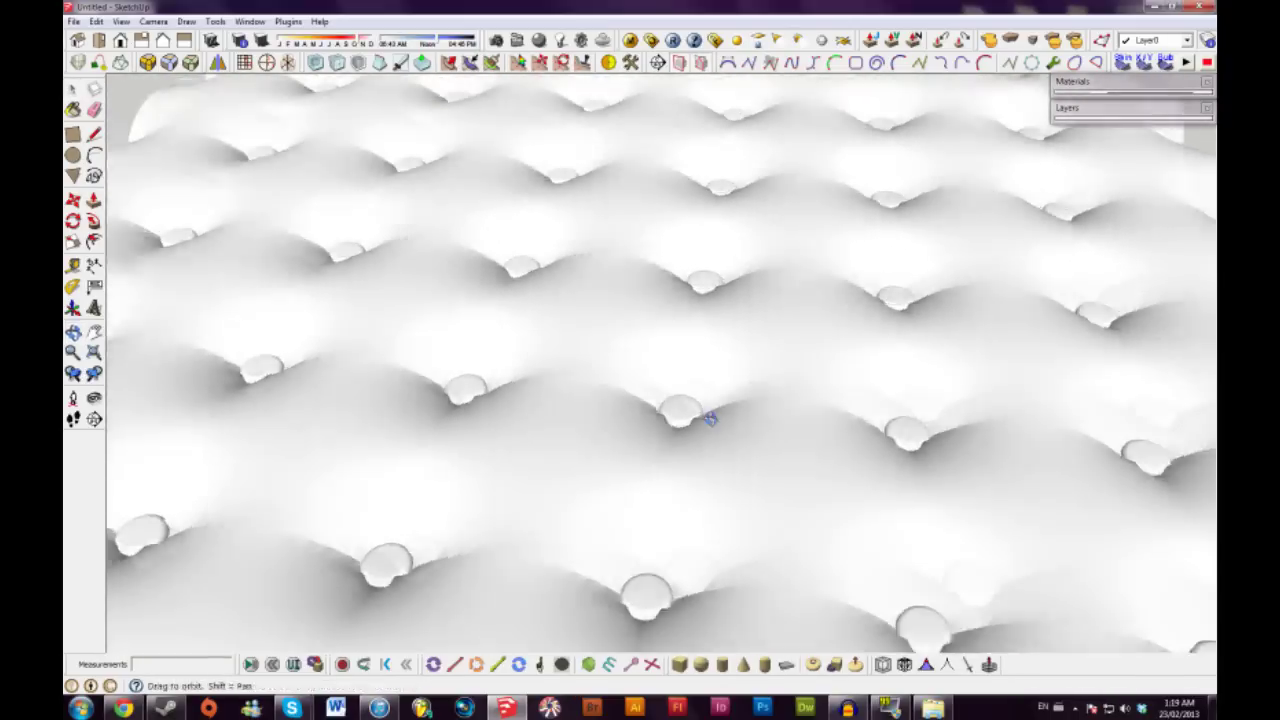
pyautogui.scroll(-5, 629, 497)
pyautogui.moveTo(629, 497); pyautogui.dragTo(658, 368, button='middle')
pyautogui.moveTo(610, 505); pyautogui.dragTo(672, 190, button='middle')
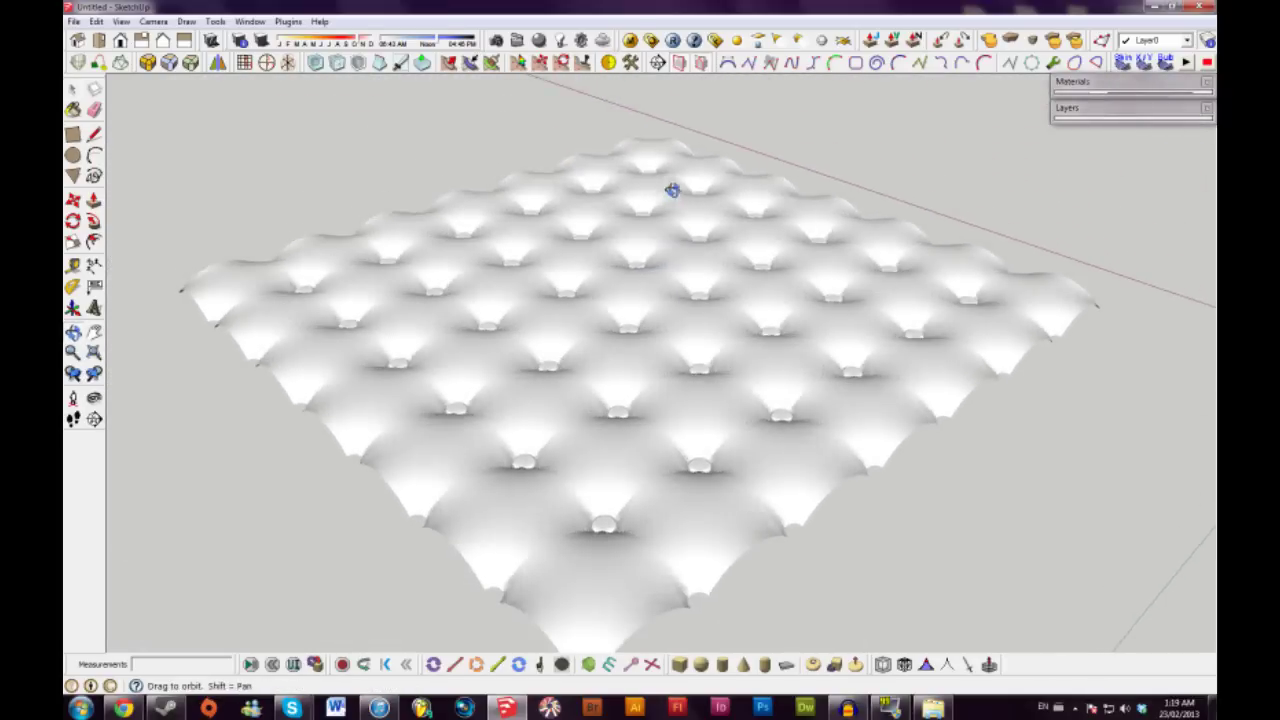
pyautogui.scroll(3, 614, 320)
pyautogui.keyDown('shift'); pyautogui.moveTo(610, 311); pyautogui.dragTo(637, 314, button='middle'); pyautogui.keyUp('shift')
pyautogui.scroll(-3, 657, 397)
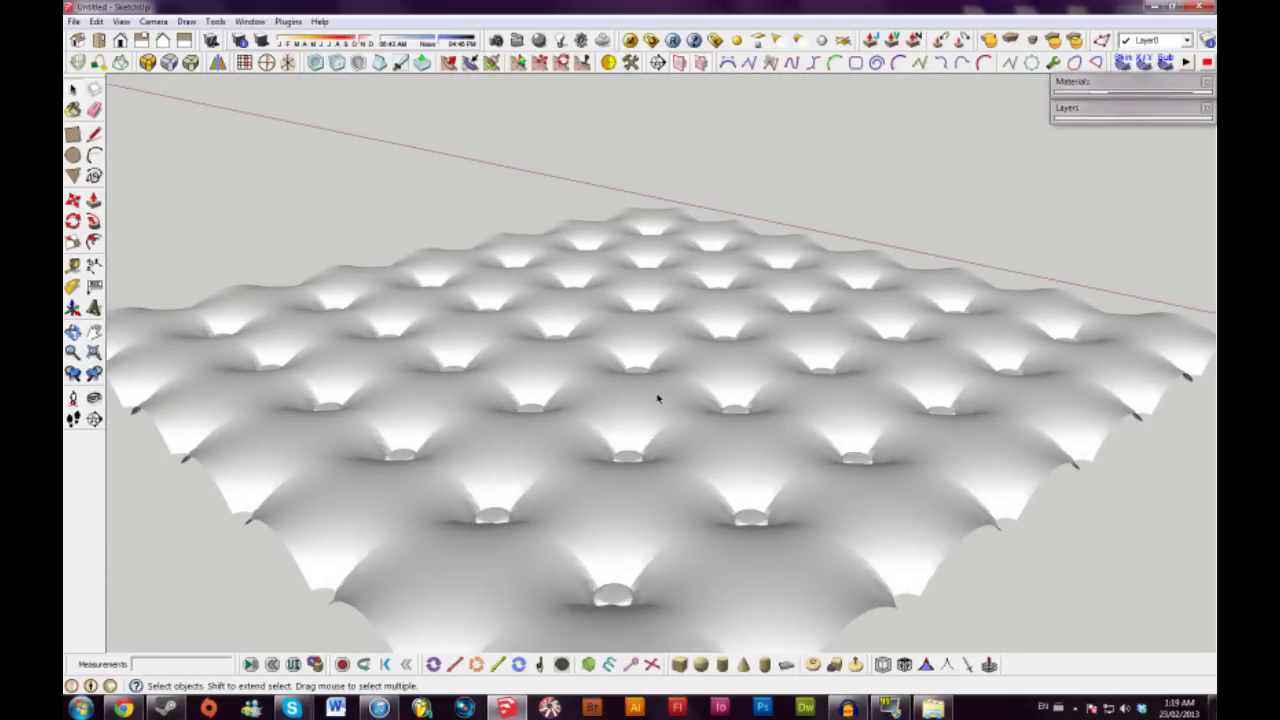
# Turn on the display of edges in the edge style for the tufted surface
pyautogui.moveTo(657, 397); pyautogui.dragTo(686, 396, button='middle')
pyautogui.click(121, 21)
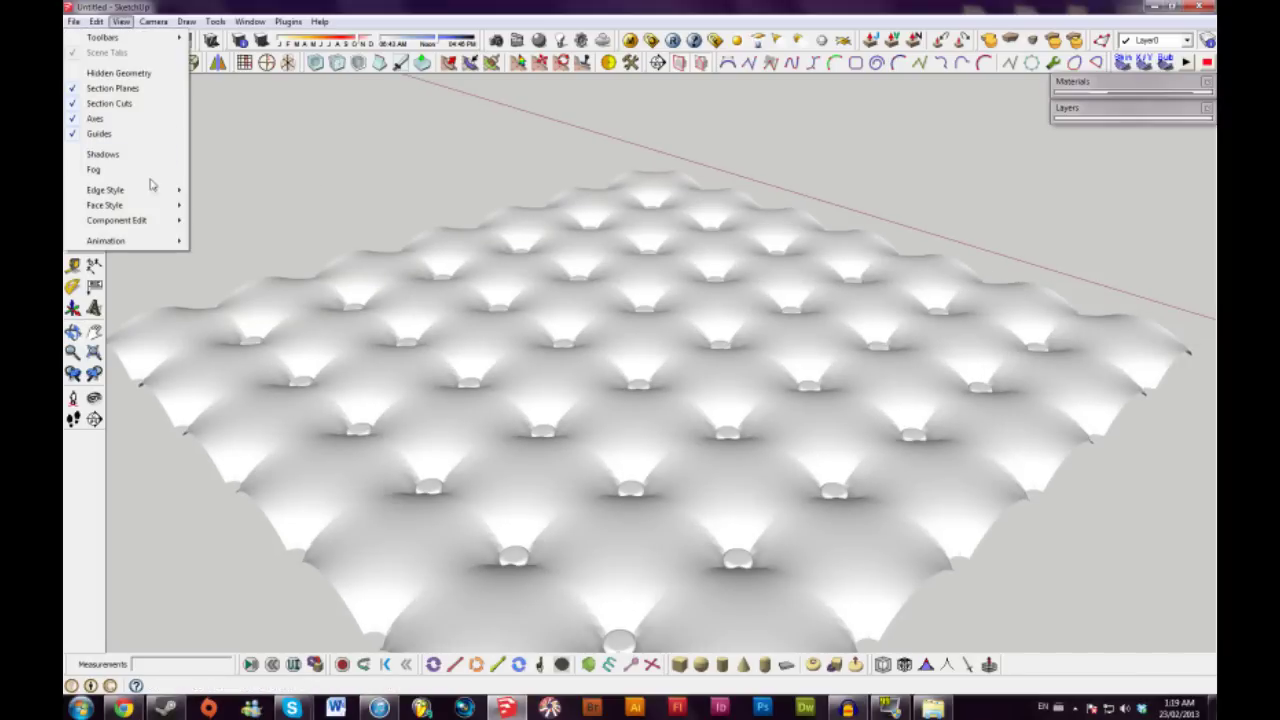
pyautogui.click(251, 193)
# Examine the cushioned surface with its panel edges shown, from several sides and close up around the buttons
pyautogui.moveTo(526, 366); pyautogui.dragTo(766, 397, button='middle')
pyautogui.scroll(-5, 702, 427)
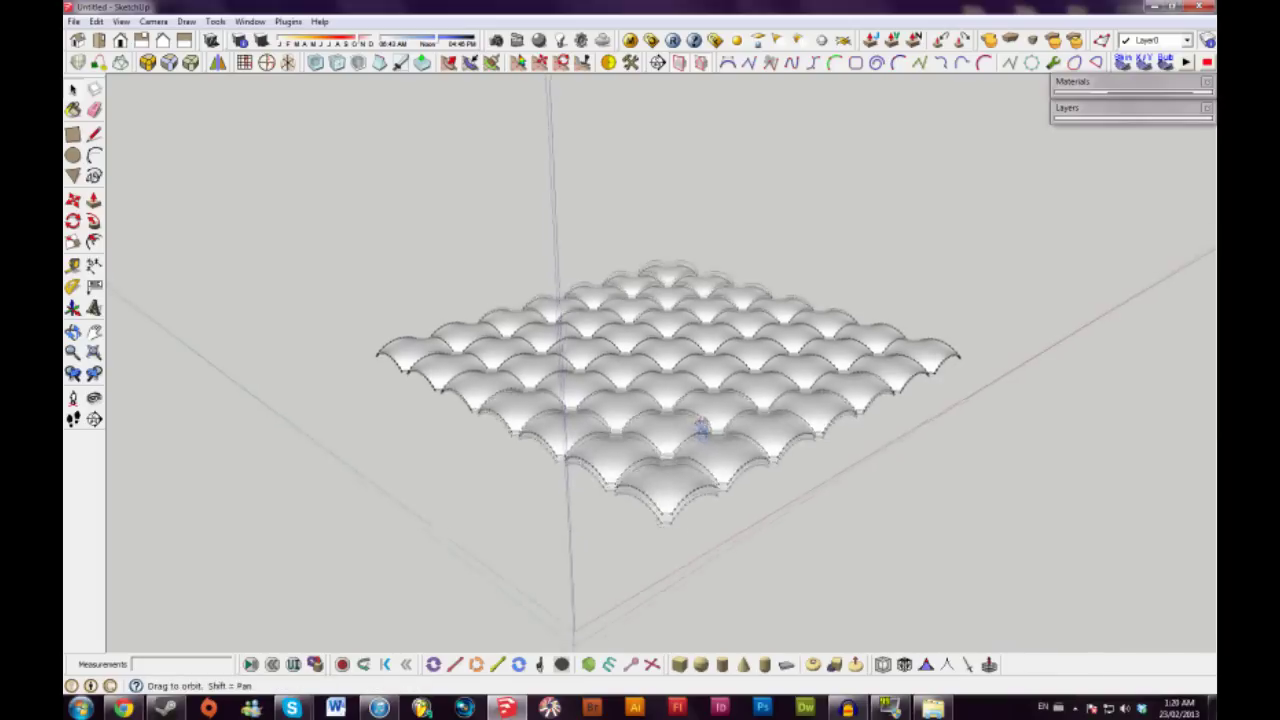
pyautogui.moveTo(692, 414); pyautogui.dragTo(663, 429, button='middle')
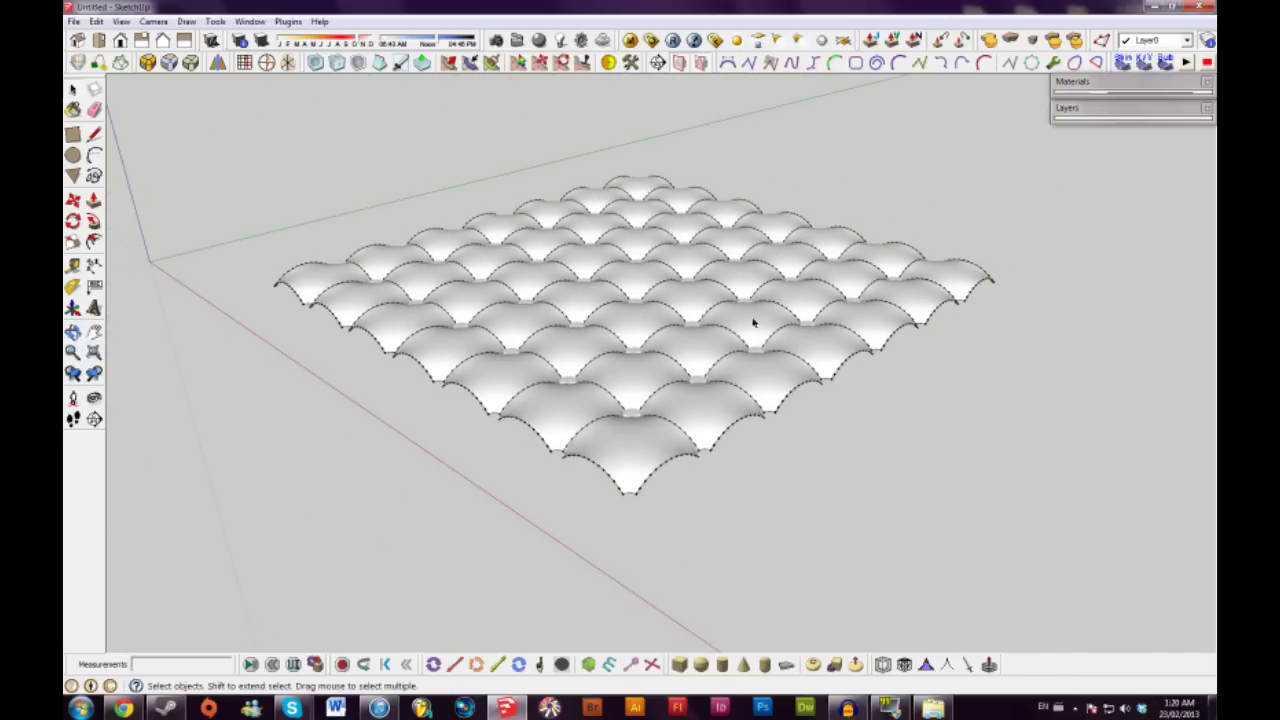
pyautogui.moveTo(754, 322); pyautogui.dragTo(647, 393, button='middle')
pyautogui.scroll(5, 651, 391)
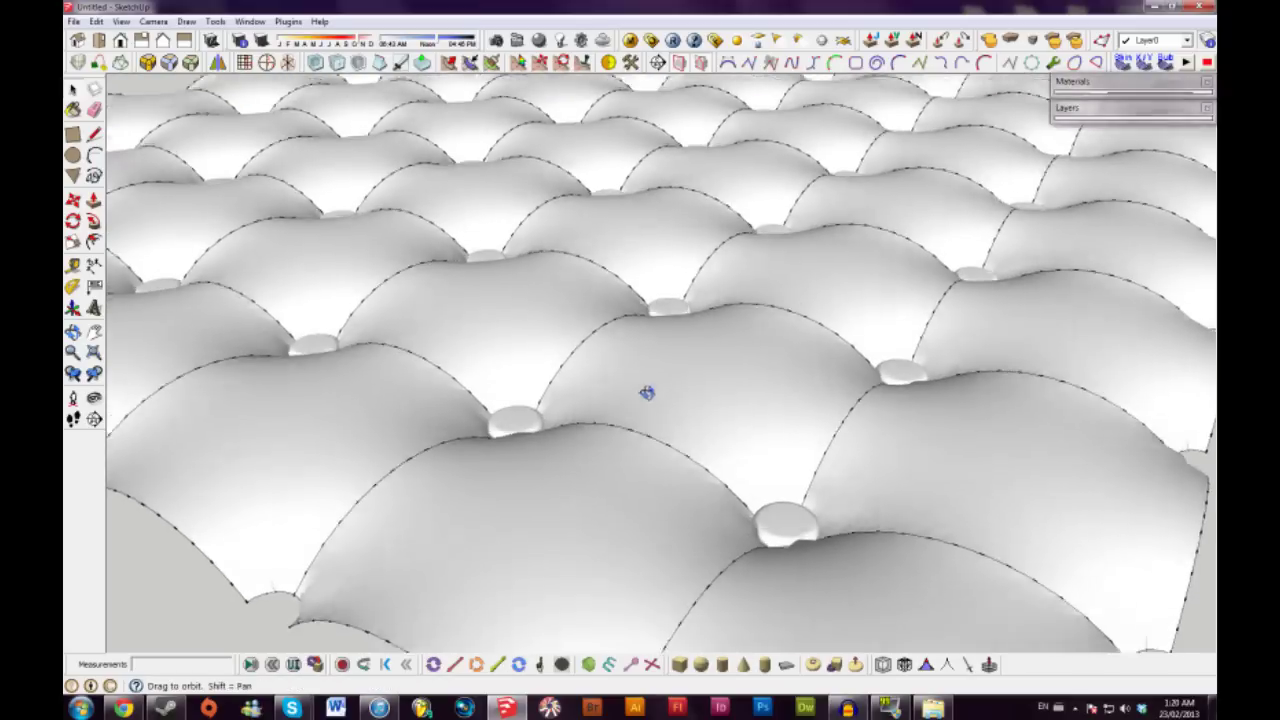
pyautogui.scroll(-5, 647, 393)
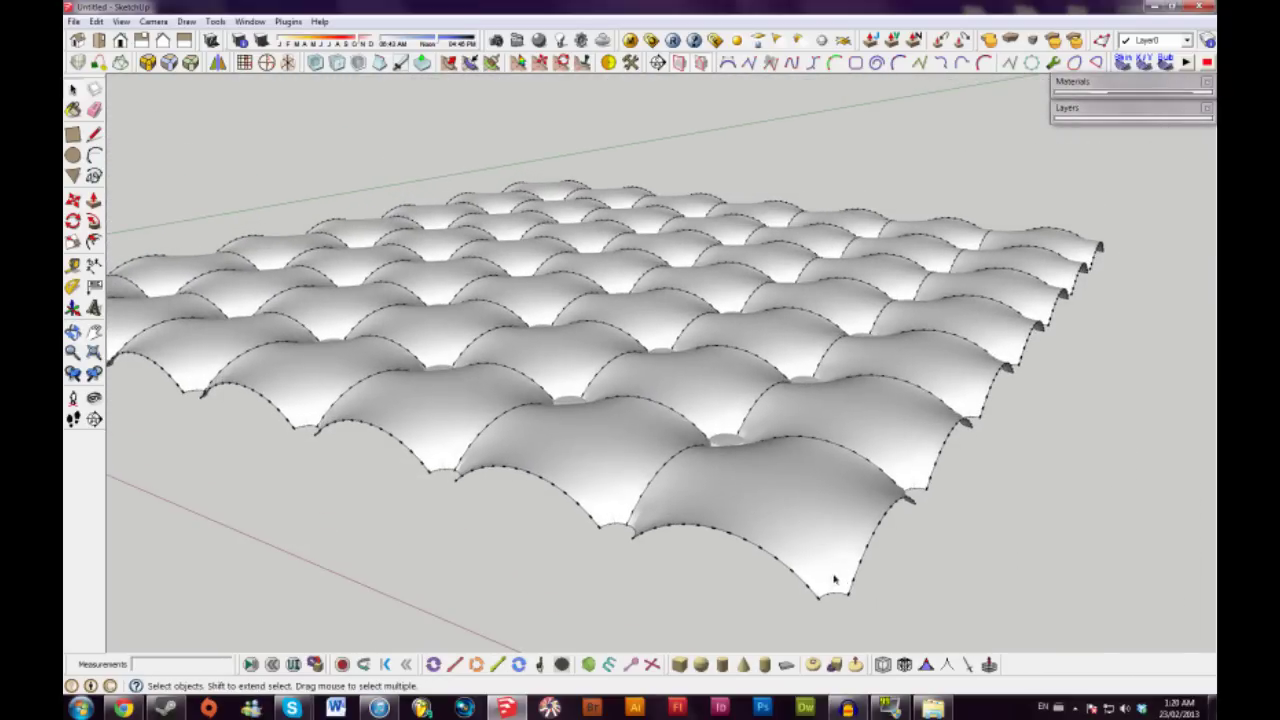
pyautogui.moveTo(834, 579); pyautogui.dragTo(687, 355, button='middle')
pyautogui.scroll(-5, 743, 517)
pyautogui.scroll(1, 766, 406)
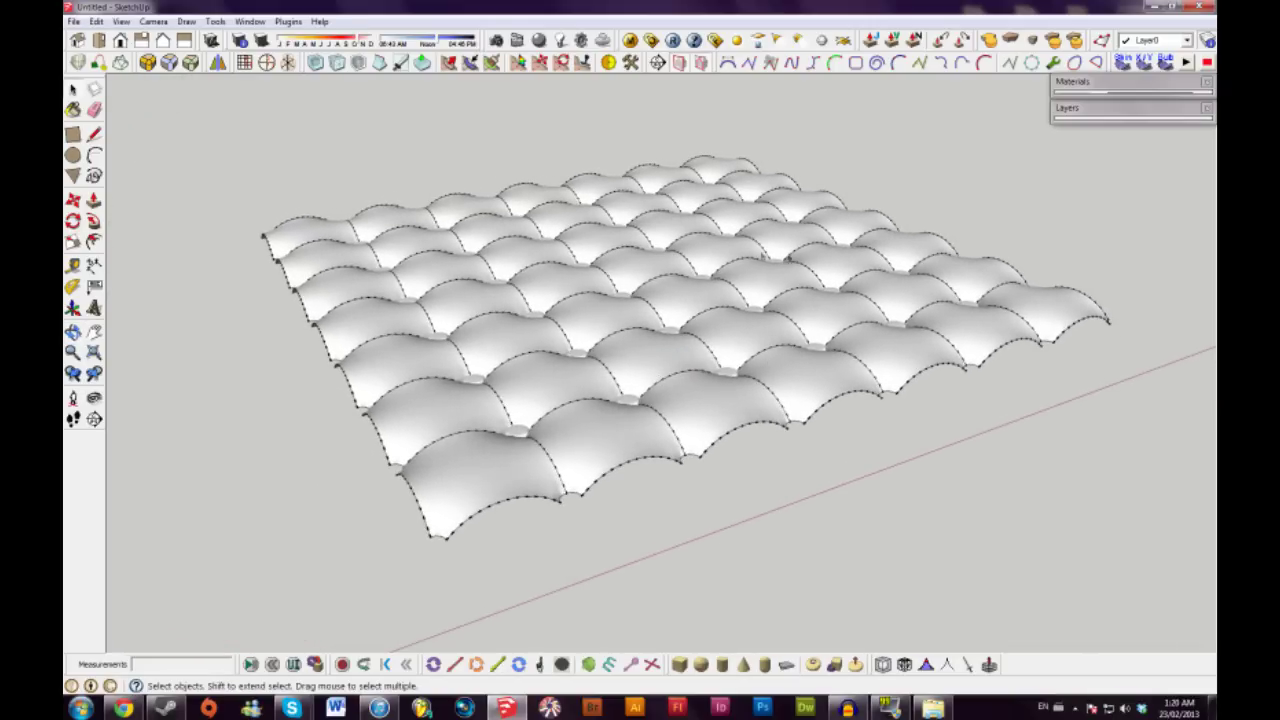
pyautogui.moveTo(592, 385); pyautogui.dragTo(624, 363, button='middle')
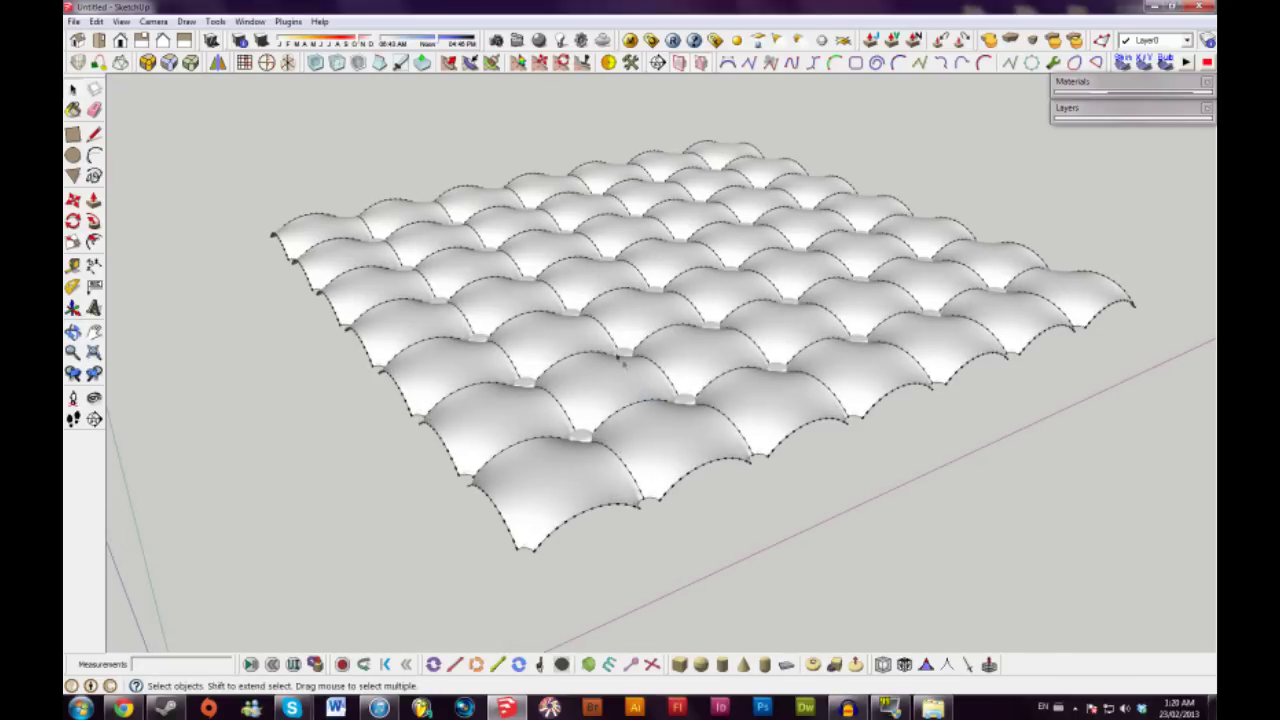